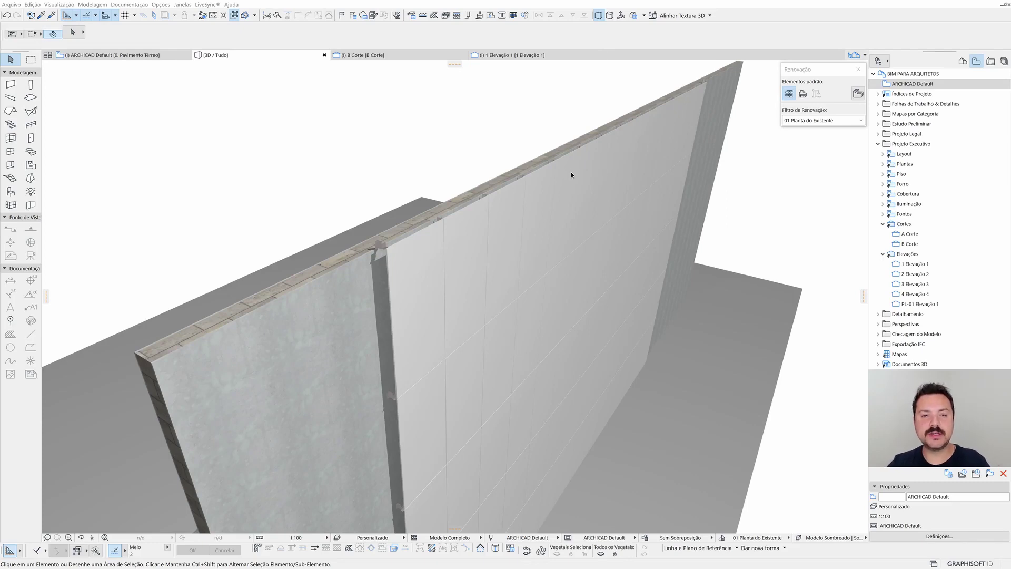
# Set the curtain wall grid to 906 column width and 1800 row height.
pyautogui.moveTo(506, 227)
pyautogui.keyDown('shift'); pyautogui.mouseDown(button='middle')
pyautogui.moveTo(554, 256)
pyautogui.moveTo(515, 232)
pyautogui.moveTo(436, 244)
pyautogui.moveTo(421, 219)
pyautogui.moveTo(435, 220)
pyautogui.moveTo(415, 210)
pyautogui.moveTo(483, 266)
pyautogui.moveTo(484, 242)
pyautogui.moveTo(522, 197)
pyautogui.moveTo(437, 232)
pyautogui.moveTo(361, 284)
pyautogui.moveTo(411, 274)
pyautogui.moveTo(347, 287)
pyautogui.moveTo(487, 332)
pyautogui.moveTo(477, 301)
pyautogui.moveTo(406, 289)
pyautogui.moveTo(429, 286)
pyautogui.moveTo(406, 258)
pyautogui.mouseUp(button='middle'); pyautogui.keyUp('shift')
pyautogui.click(416, 257)
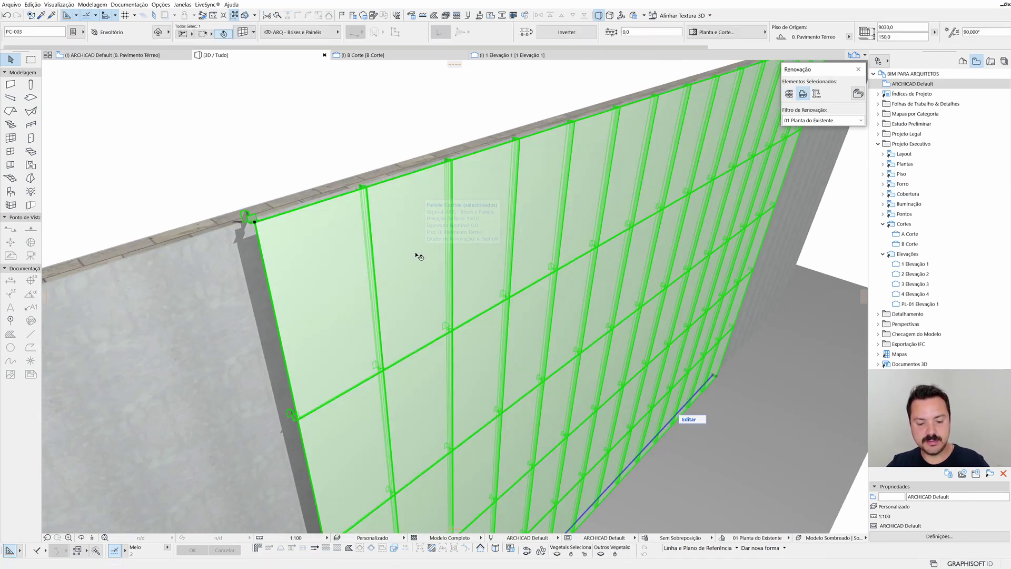
pyautogui.doubleClick(419, 257)
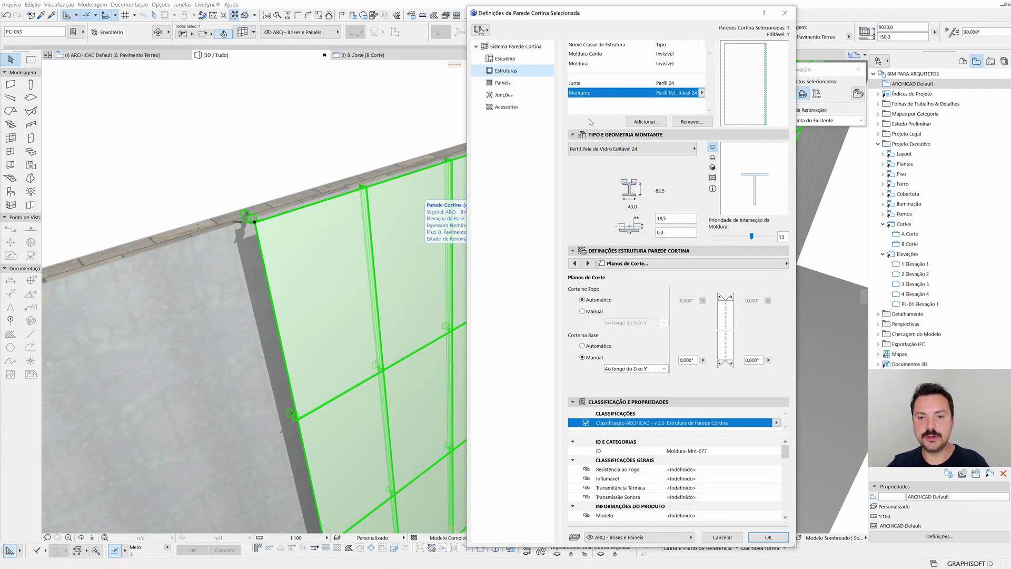
pyautogui.click(505, 59)
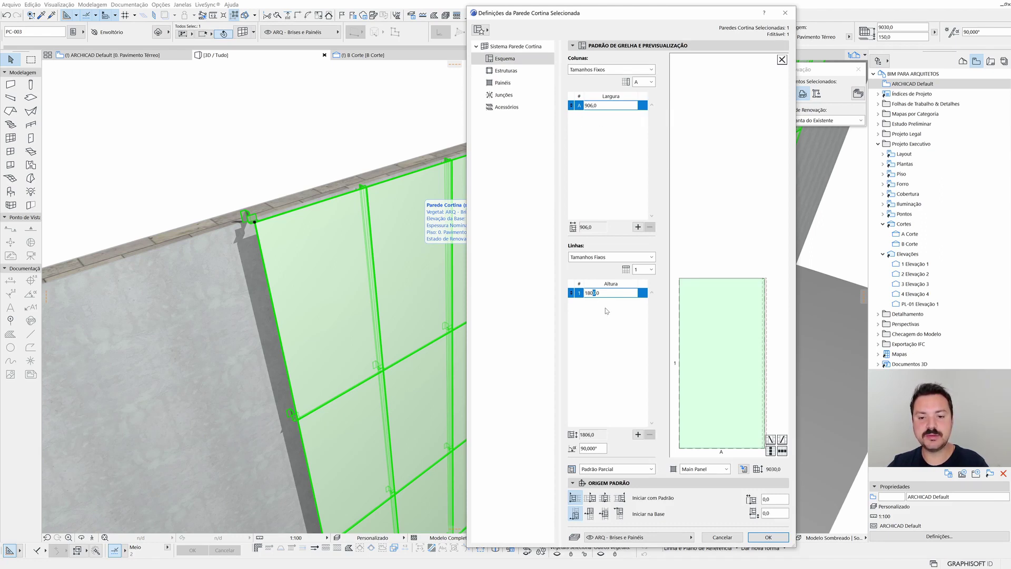
pyautogui.press('Return')
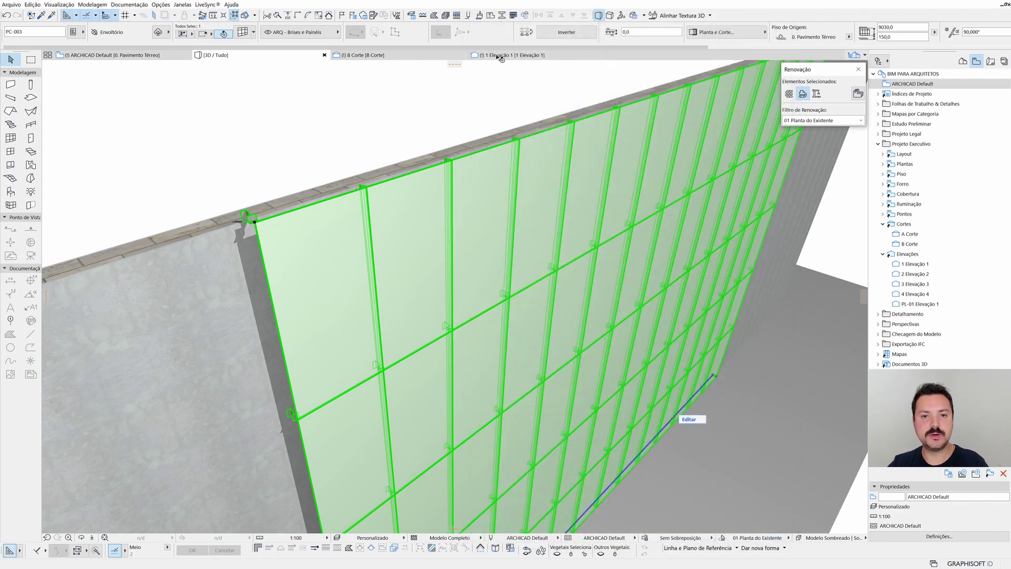
# In Elevação 1, measure from a mullion on the curtain wall grid.
pyautogui.click(498, 56)
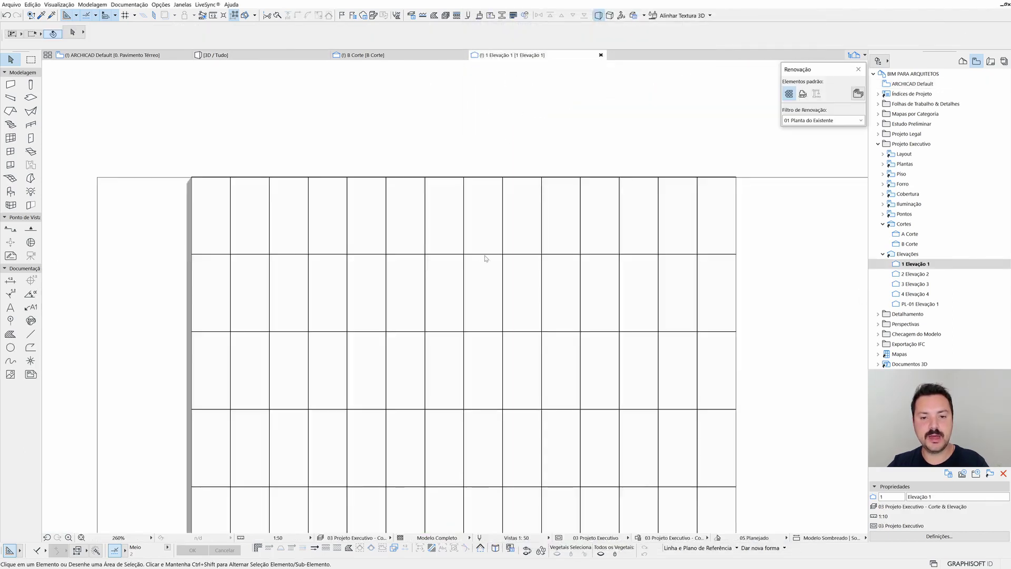
pyautogui.scroll(10, 485, 258)
pyautogui.press('m')
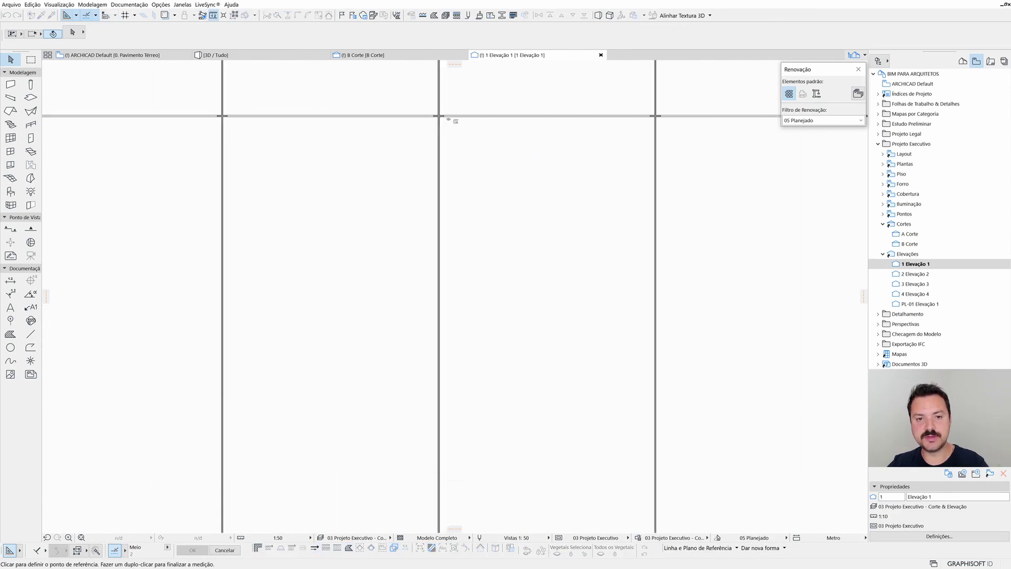
pyautogui.scroll(2, 448, 119)
pyautogui.click(431, 117)
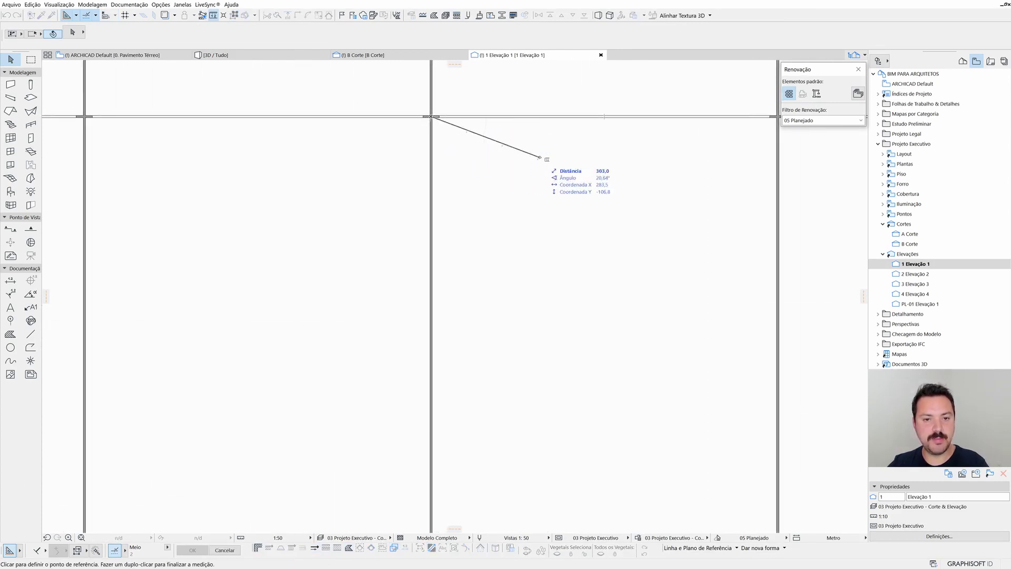
pyautogui.moveTo(541, 158); pyautogui.dragTo(484, 151, button='middle')
pyautogui.scroll(2, 379, 105)
pyautogui.press('Escape')
# Measure the 1800 spacing between mullion grid lines, then return to the 3D / Tudo view.
pyautogui.press('m')
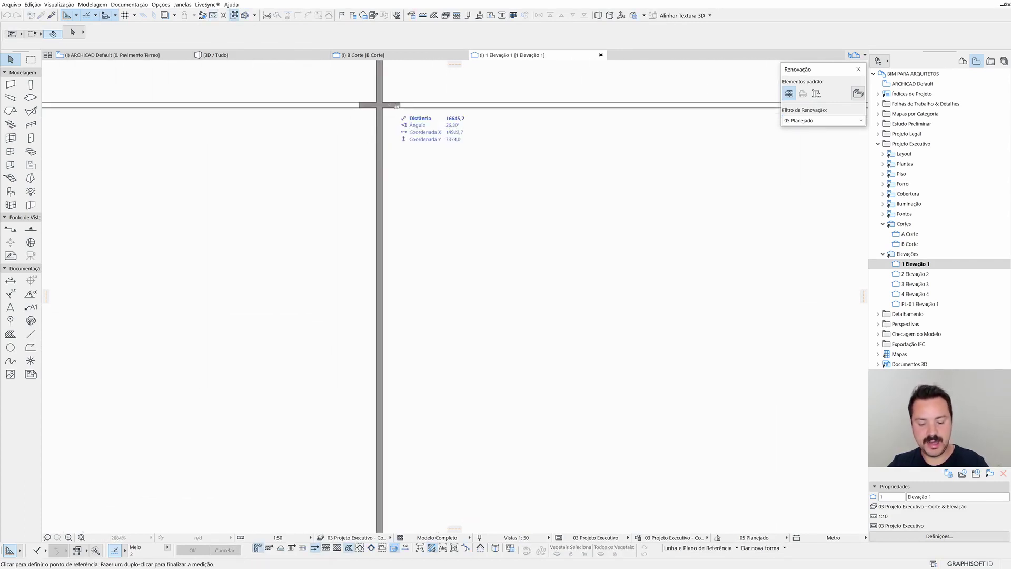
pyautogui.scroll(2, 380, 108)
pyautogui.click(383, 121)
pyautogui.scroll(-2, 469, 184)
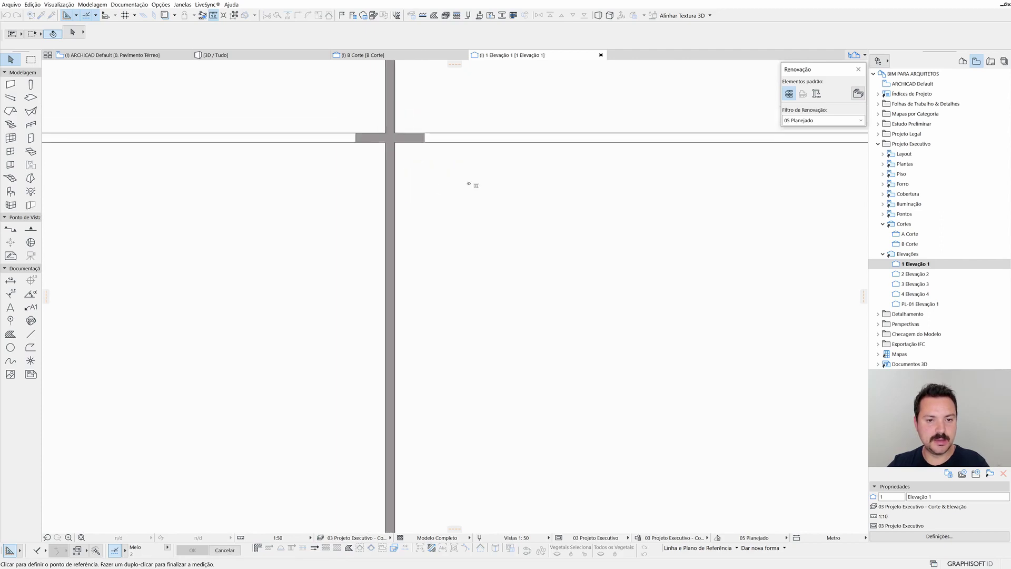
pyautogui.hscroll(3, 602, 199)
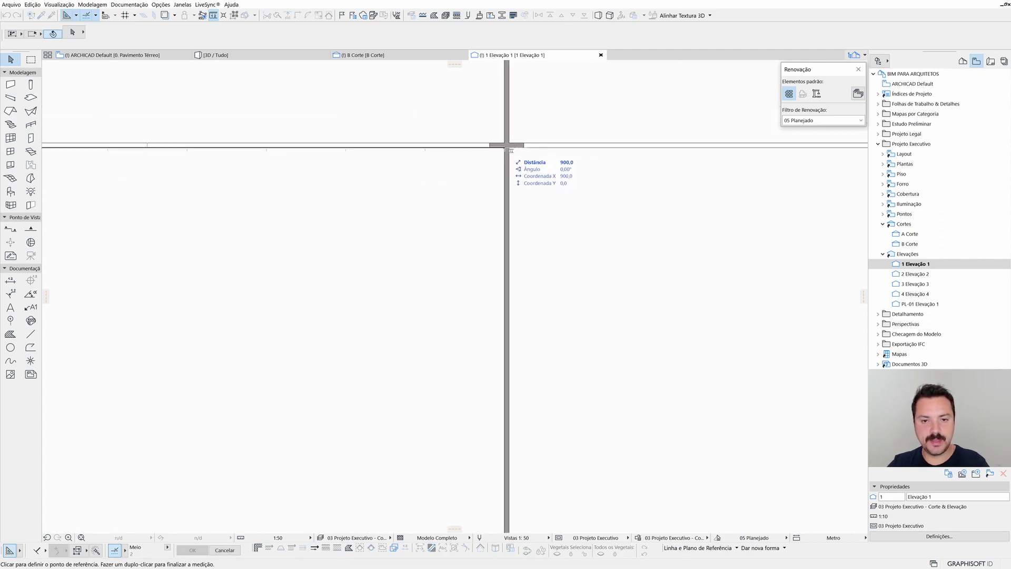
pyautogui.scroll(-2, 472, 228)
pyautogui.scroll(-1, 511, 311)
pyautogui.scroll(-1, 501, 228)
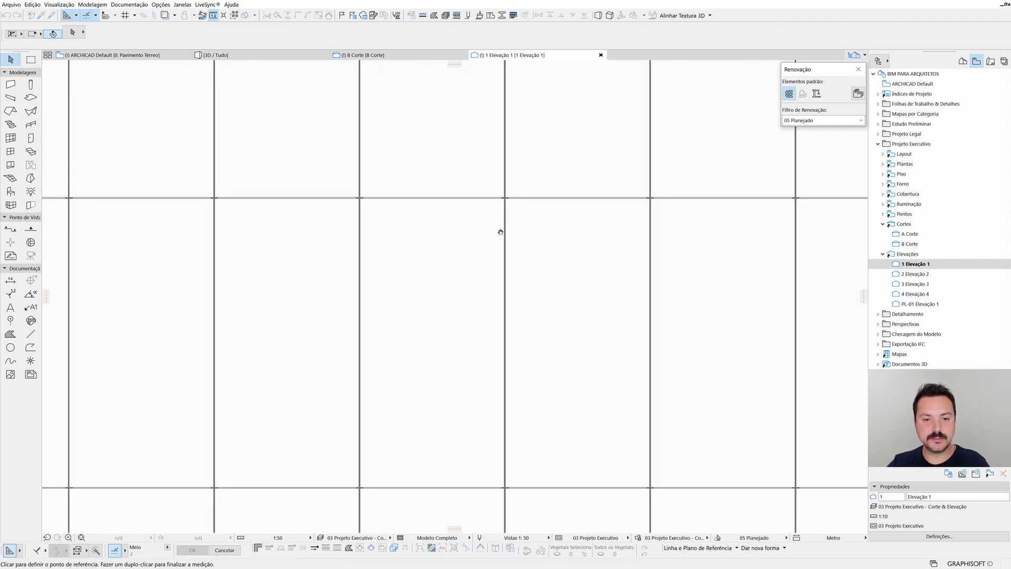
pyautogui.scroll(4, 520, 143)
pyautogui.scroll(1, 519, 143)
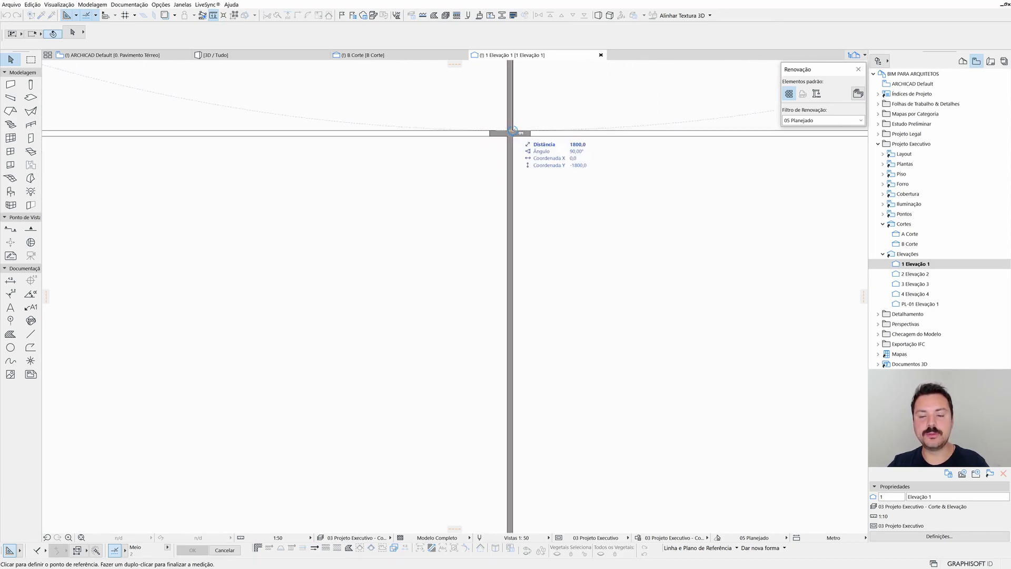
pyautogui.scroll(-3, 513, 130)
pyautogui.scroll(-2, 514, 264)
pyautogui.scroll(1, 508, 340)
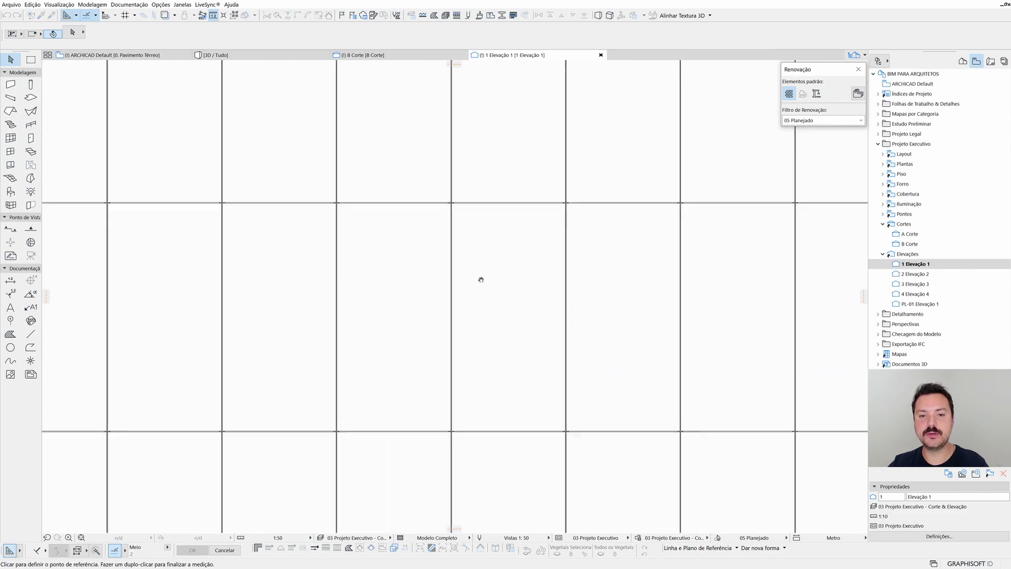
pyautogui.press('Escape')
pyautogui.scroll(-2, 565, 244)
pyautogui.scroll(-1, 575, 244)
pyautogui.scroll(-1, 483, 271)
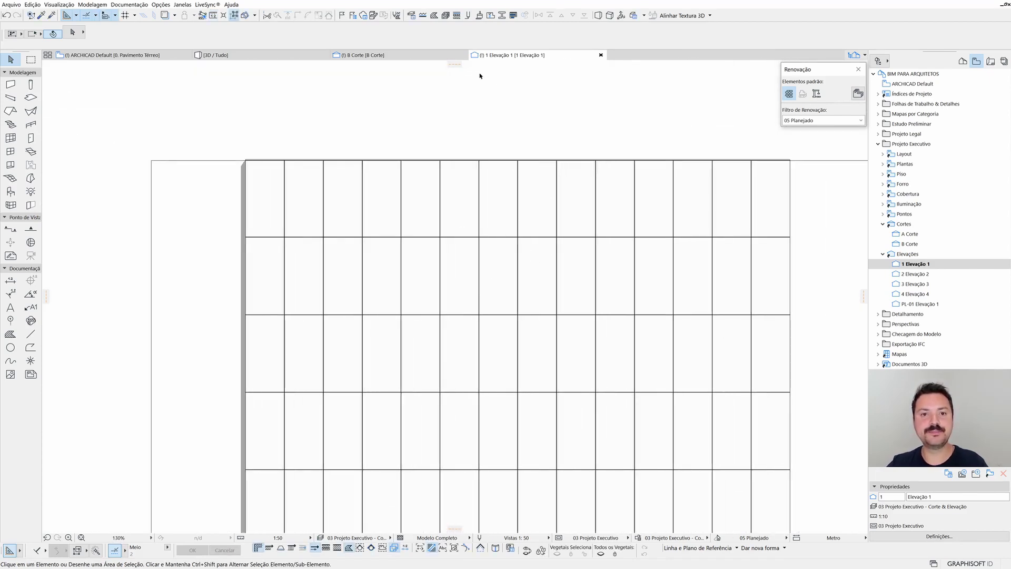
pyautogui.scroll(-1, 461, 234)
pyautogui.scroll(1, 377, 175)
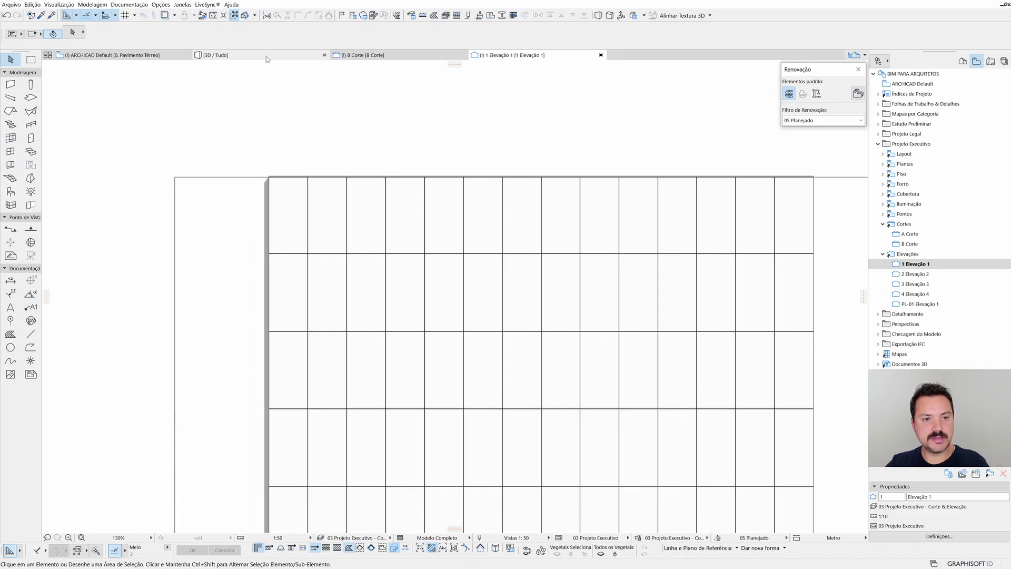
pyautogui.click(227, 55)
# Apply the 05 Planejado renovation filter and orbit around the capped wall top.
pyautogui.moveTo(277, 291)
pyautogui.keyDown('shift'); pyautogui.mouseDown(button='middle')
pyautogui.moveTo(363, 243)
pyautogui.moveTo(404, 244)
pyautogui.mouseUp(button='middle'); pyautogui.keyUp('shift')
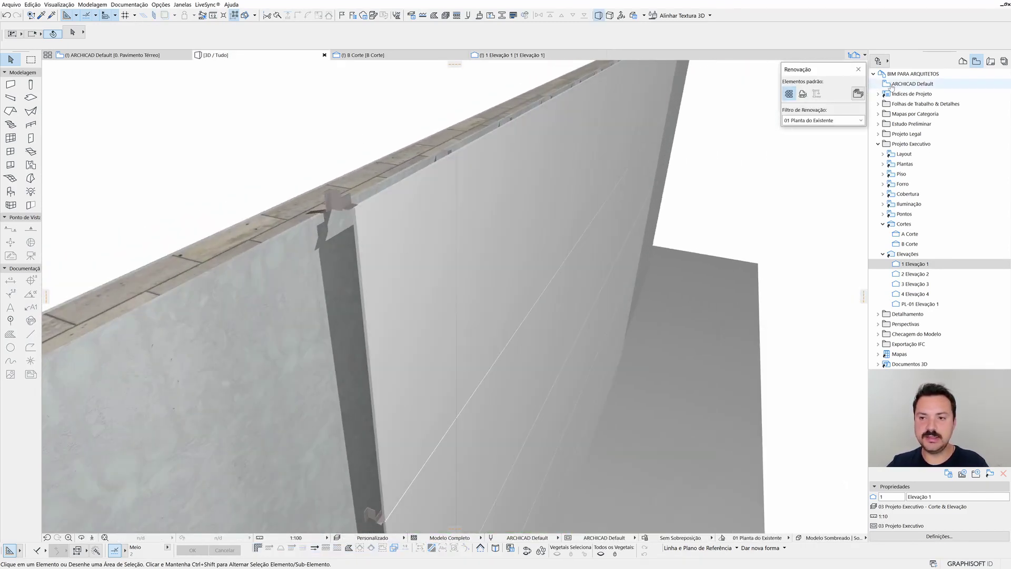
pyautogui.click(842, 120)
pyautogui.click(821, 165)
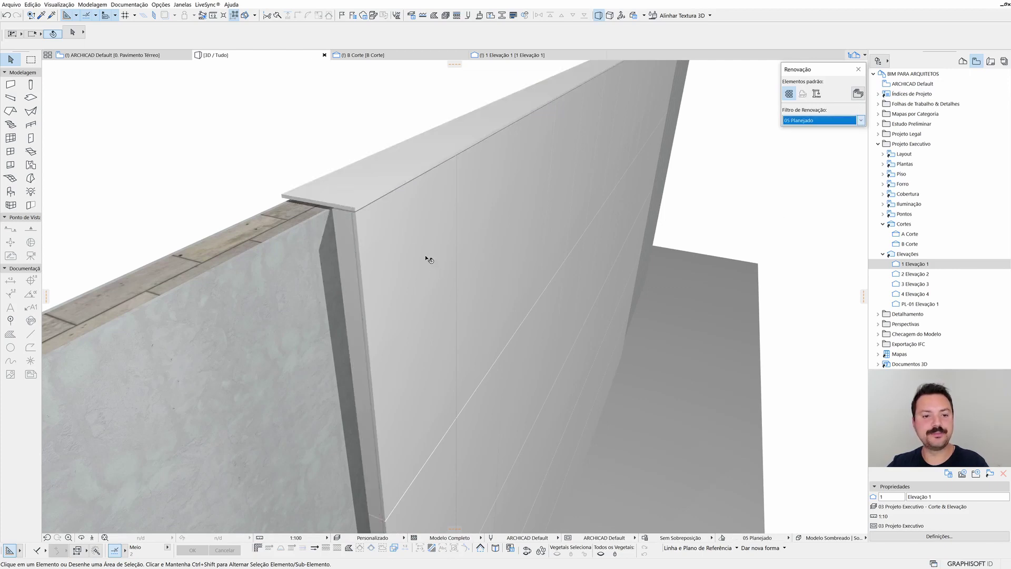
pyautogui.moveTo(430, 259)
pyautogui.keyDown('shift'); pyautogui.mouseDown(button='middle')
pyautogui.moveTo(361, 220)
pyautogui.moveTo(367, 225)
pyautogui.moveTo(426, 162)
pyautogui.mouseUp(button='middle'); pyautogui.keyUp('shift')
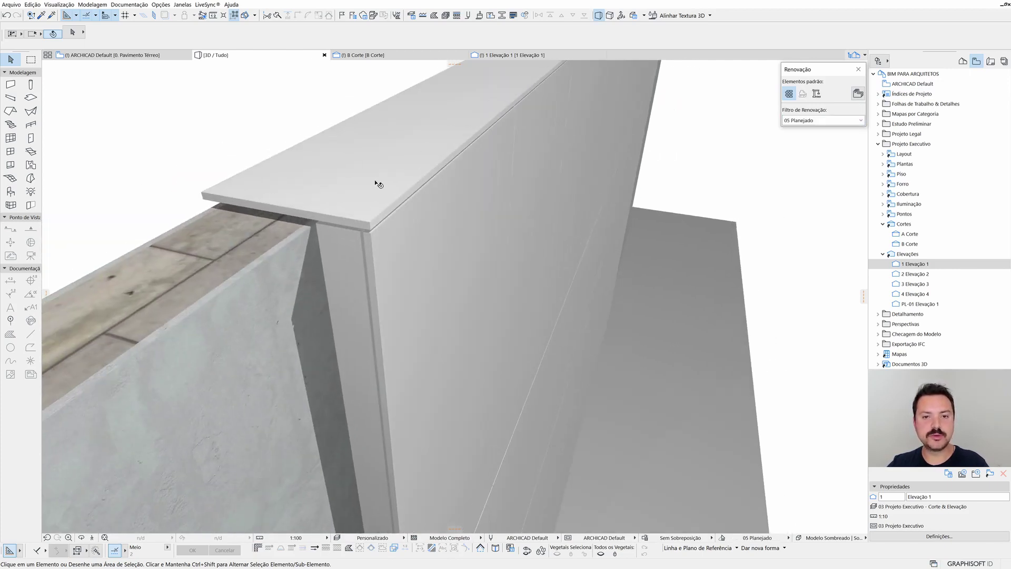
pyautogui.moveTo(377, 183)
pyautogui.keyDown('shift'); pyautogui.mouseDown(button='middle')
pyautogui.moveTo(353, 153)
pyautogui.moveTo(385, 208)
pyautogui.moveTo(406, 221)
pyautogui.moveTo(437, 171)
pyautogui.moveTo(439, 192)
pyautogui.moveTo(555, 202)
pyautogui.mouseUp(button='middle'); pyautogui.keyUp('shift')
# Isolate the cladding in 3D, restore the full model, and bring up Model View Options.
pyautogui.click(509, 230)
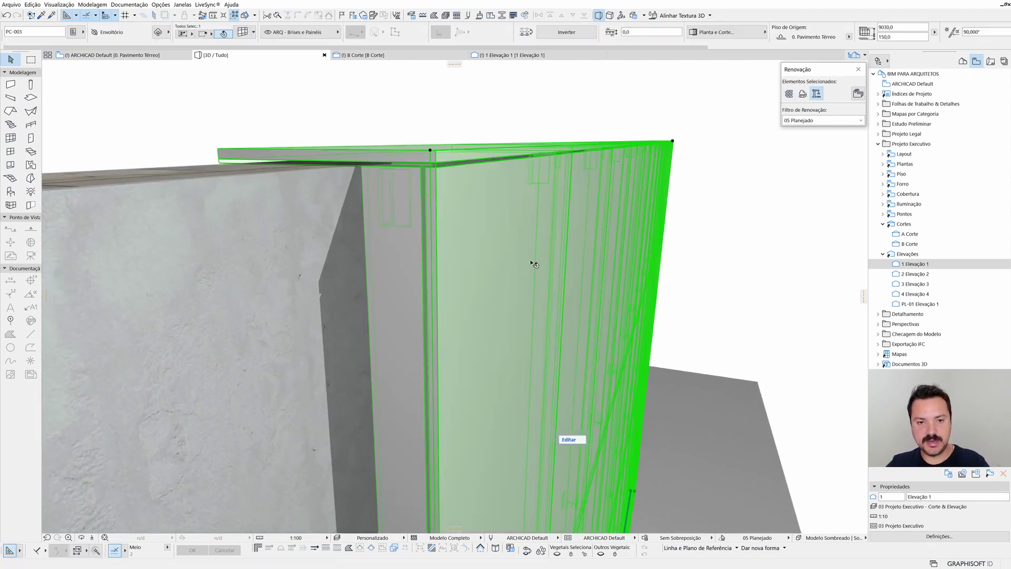
pyautogui.press('F5')
pyautogui.press('Escape')
pyautogui.moveTo(501, 270)
pyautogui.keyDown('shift'); pyautogui.mouseDown(button='middle')
pyautogui.moveTo(794, 358)
pyautogui.moveTo(714, 322)
pyautogui.moveTo(510, 323)
pyautogui.moveTo(679, 440)
pyautogui.moveTo(542, 408)
pyautogui.moveTo(492, 374)
pyautogui.moveTo(495, 383)
pyautogui.moveTo(506, 374)
pyautogui.moveTo(564, 429)
pyautogui.moveTo(571, 270)
pyautogui.moveTo(591, 253)
pyautogui.moveTo(568, 267)
pyautogui.moveTo(594, 219)
pyautogui.moveTo(558, 230)
pyautogui.moveTo(593, 219)
pyautogui.moveTo(570, 301)
pyautogui.mouseUp(button='middle'); pyautogui.keyUp('shift')
pyautogui.scroll(2, 564, 427)
pyautogui.scroll(2, 542, 413)
pyautogui.scroll(2, 542, 413)
pyautogui.scroll(2, 546, 417)
pyautogui.hotkey('ctrl', 'F5')
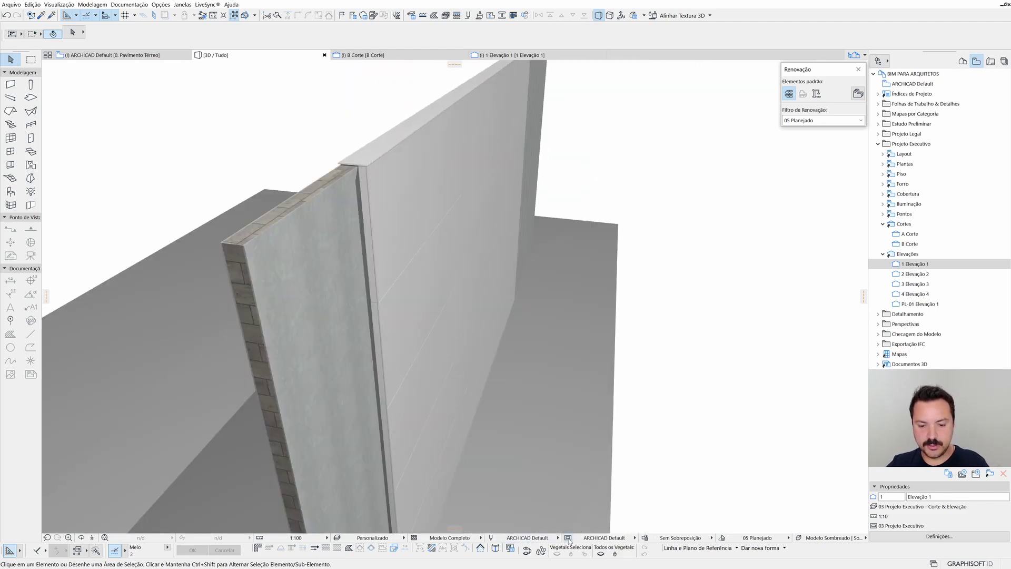
pyautogui.hotkey('ctrl', 'shift', 'b')
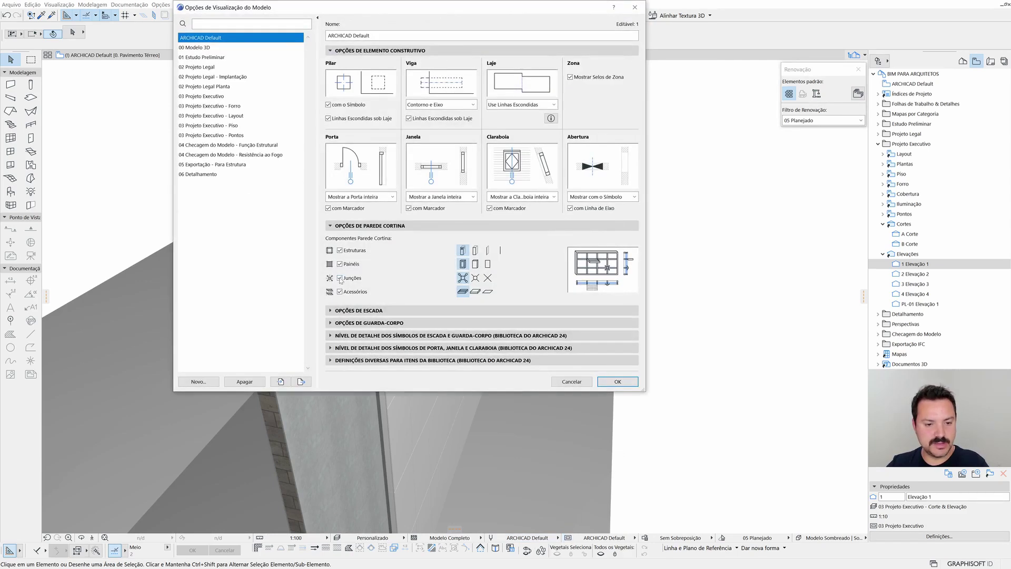
# Apply the model view options without curtain wall junctions and switch to the 01 Planta do Existente filter.
pyautogui.click(618, 382)
pyautogui.moveTo(614, 374)
pyautogui.keyDown('shift'); pyautogui.mouseDown(button='middle')
pyautogui.moveTo(420, 295)
pyautogui.moveTo(859, 142)
pyautogui.mouseUp(button='middle'); pyautogui.keyUp('shift')
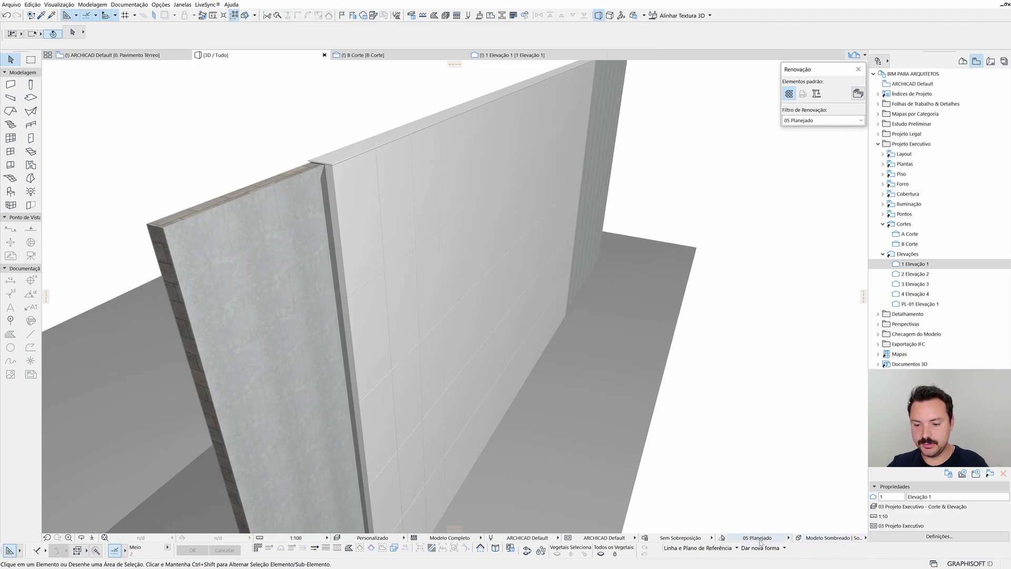
pyautogui.click(822, 120)
pyautogui.click(811, 129)
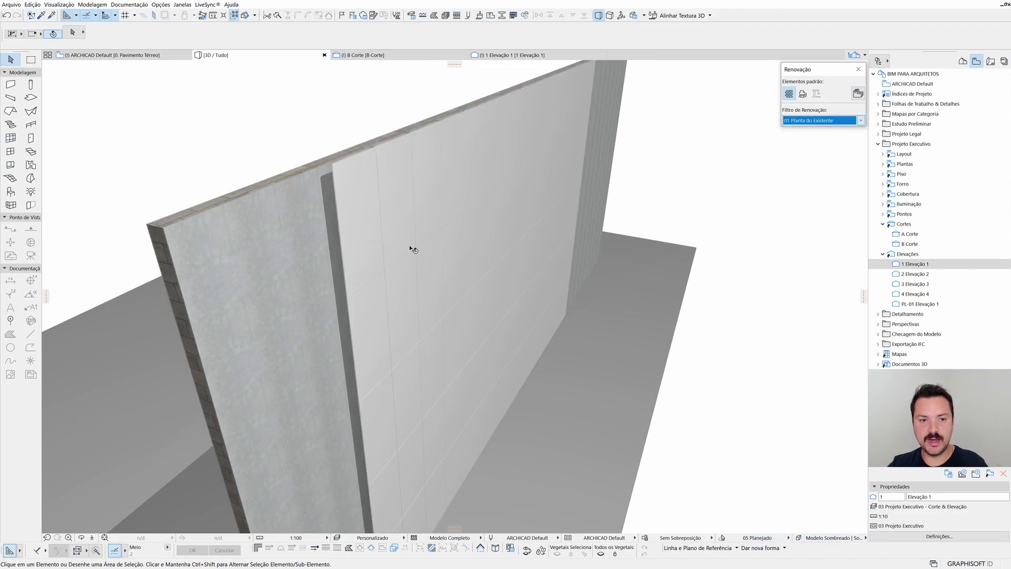
# Orbit the 3D model to inspect the wall top and gap behind the cladding.
pyautogui.moveTo(408, 248)
pyautogui.keyDown('shift'); pyautogui.mouseDown(button='middle')
pyautogui.moveTo(360, 230)
pyautogui.moveTo(499, 226)
pyautogui.moveTo(365, 176)
pyautogui.mouseUp(button='middle'); pyautogui.keyUp('shift')
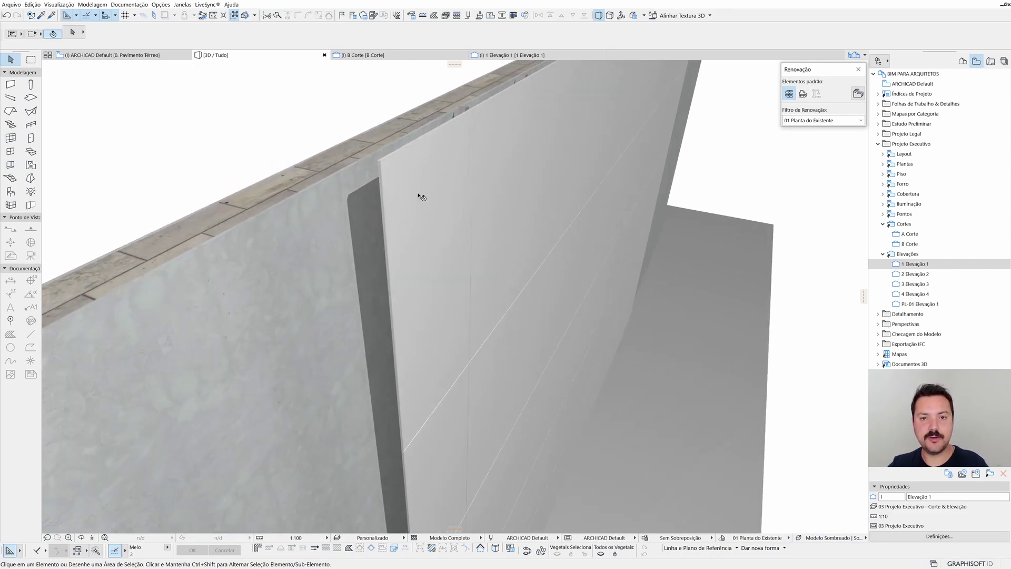
pyautogui.moveTo(421, 197)
pyautogui.keyDown('shift'); pyautogui.mouseDown(button='middle')
pyautogui.moveTo(523, 261)
pyautogui.moveTo(506, 236)
pyautogui.mouseUp(button='middle'); pyautogui.keyUp('shift')
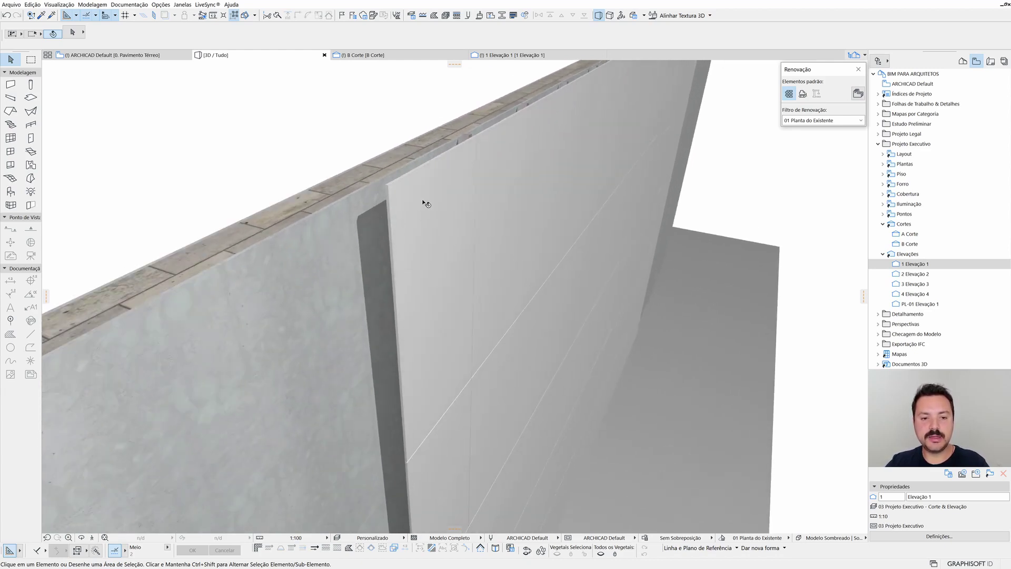
pyautogui.keyDown('shift'); pyautogui.moveTo(425, 203); pyautogui.dragTo(475, 196, button='middle'); pyautogui.keyUp('shift')
pyautogui.keyDown('shift'); pyautogui.moveTo(416, 209); pyautogui.dragTo(445, 256, button='middle'); pyautogui.keyUp('shift')
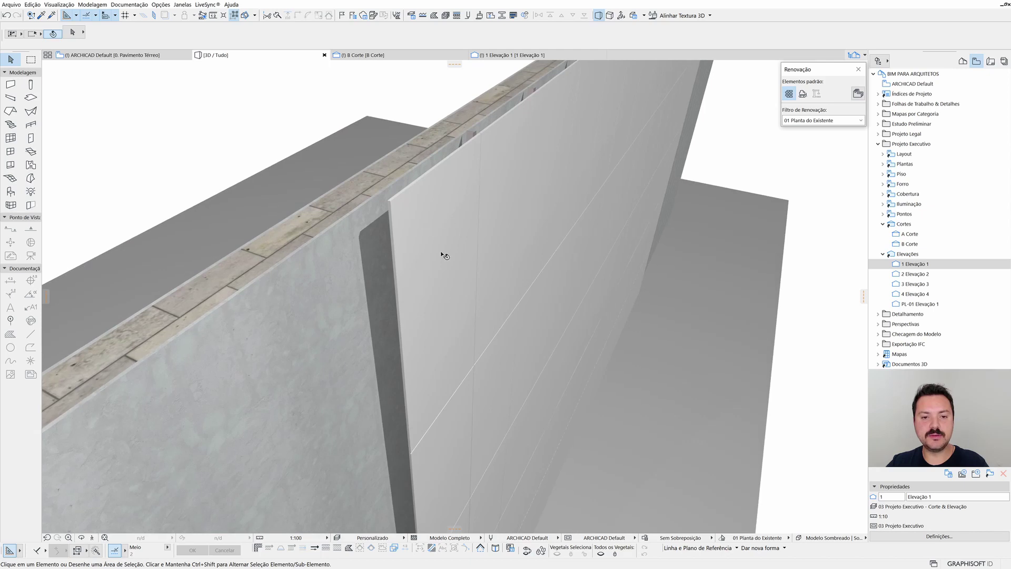
pyautogui.keyDown('shift'); pyautogui.moveTo(530, 270); pyautogui.dragTo(592, 221, button='middle'); pyautogui.keyUp('shift')
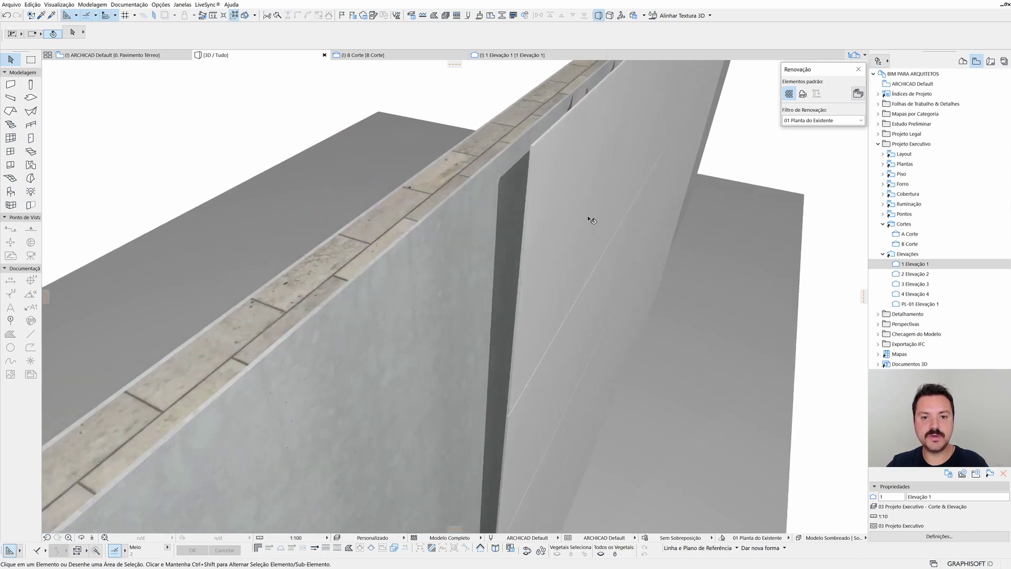
pyautogui.keyDown('shift'); pyautogui.moveTo(504, 206); pyautogui.dragTo(440, 244, button='middle'); pyautogui.keyUp('shift')
pyautogui.moveTo(502, 222)
pyautogui.keyDown('shift'); pyautogui.mouseDown(button='middle')
pyautogui.moveTo(469, 269)
pyautogui.moveTo(485, 235)
pyautogui.moveTo(441, 272)
pyautogui.mouseUp(button='middle'); pyautogui.keyUp('shift')
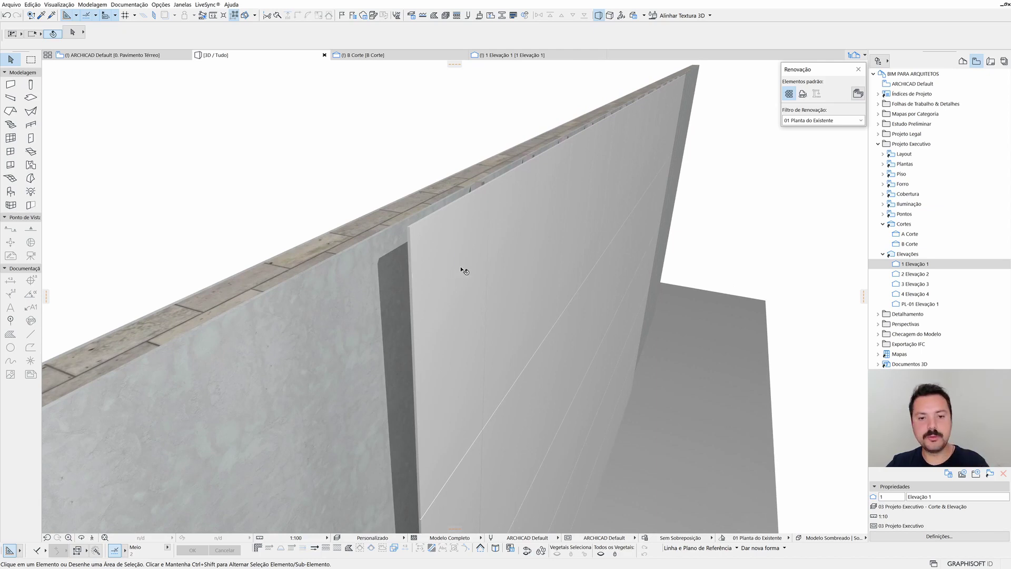
pyautogui.keyDown('shift'); pyautogui.moveTo(437, 275); pyautogui.dragTo(420, 270, button='middle'); pyautogui.keyUp('shift')
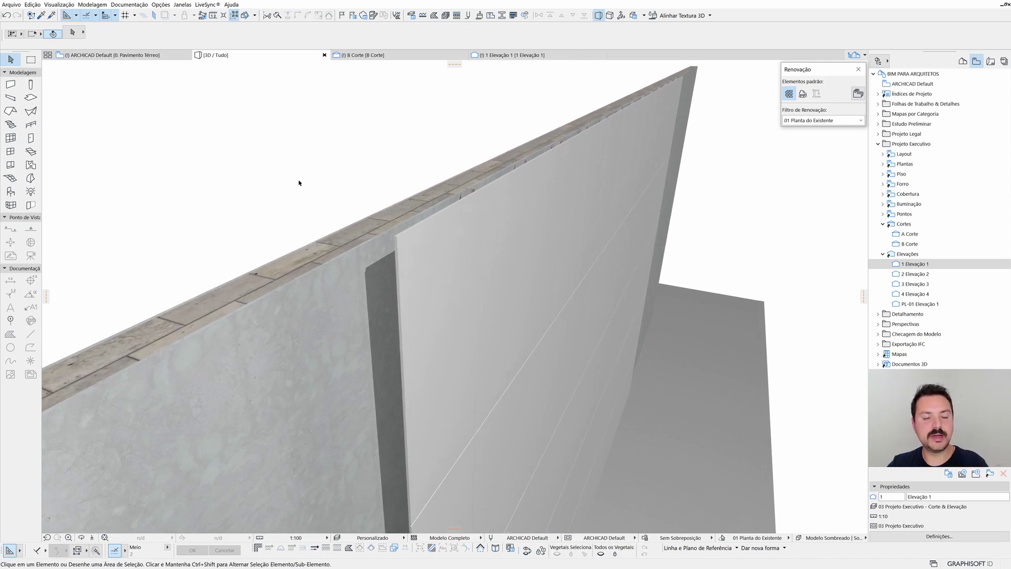
# Select the curtain wall to confirm it is a Parede Cortina element.
pyautogui.click(479, 272)
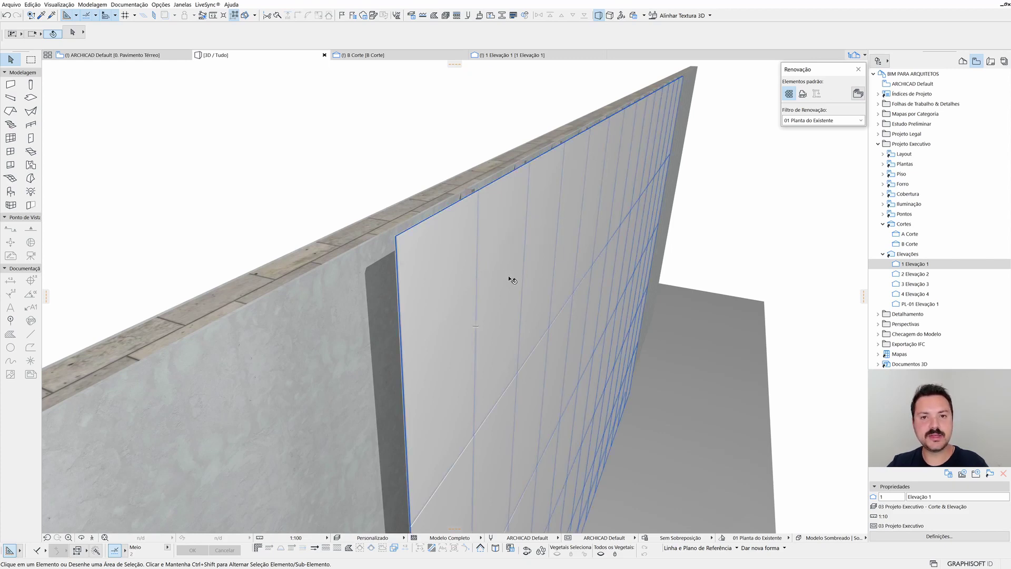
pyautogui.keyDown('shift'); pyautogui.moveTo(510, 279); pyautogui.dragTo(493, 288, button='middle'); pyautogui.keyUp('shift')
pyautogui.click(493, 290)
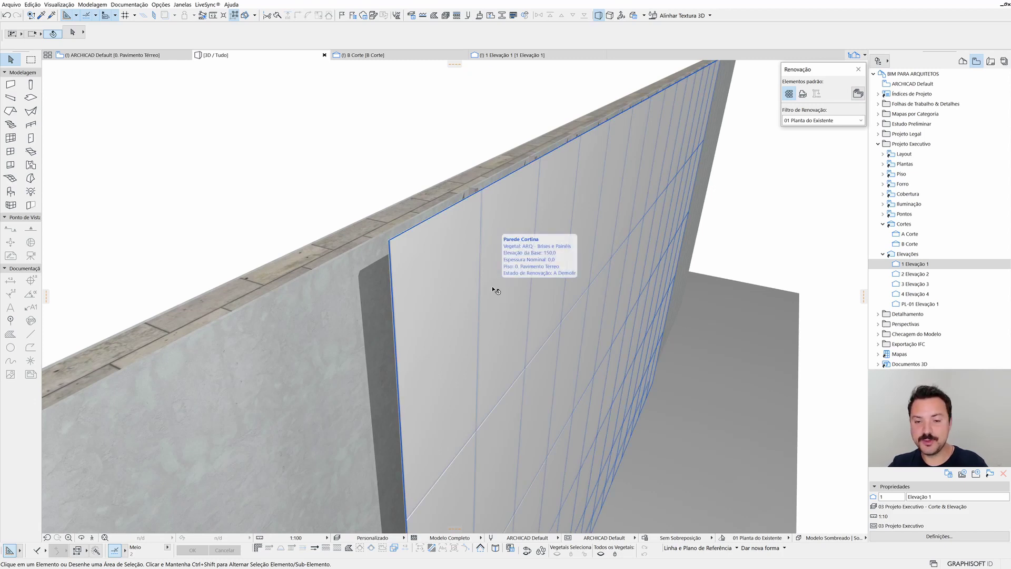
pyautogui.moveTo(515, 268)
pyautogui.keyDown('shift'); pyautogui.mouseDown(button='middle')
pyautogui.moveTo(386, 307)
pyautogui.moveTo(380, 286)
pyautogui.mouseUp(button='middle'); pyautogui.keyUp('shift')
pyautogui.moveTo(395, 55)
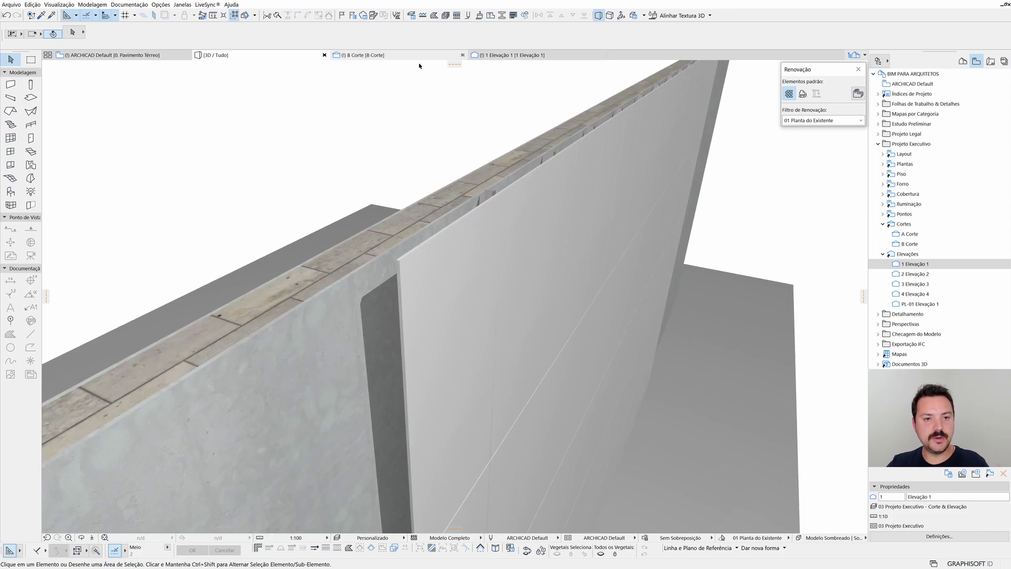
# In the B Corte section, add a 102,5 dimension between the two walls.
pyautogui.click(414, 56)
pyautogui.scroll(2, 519, 358)
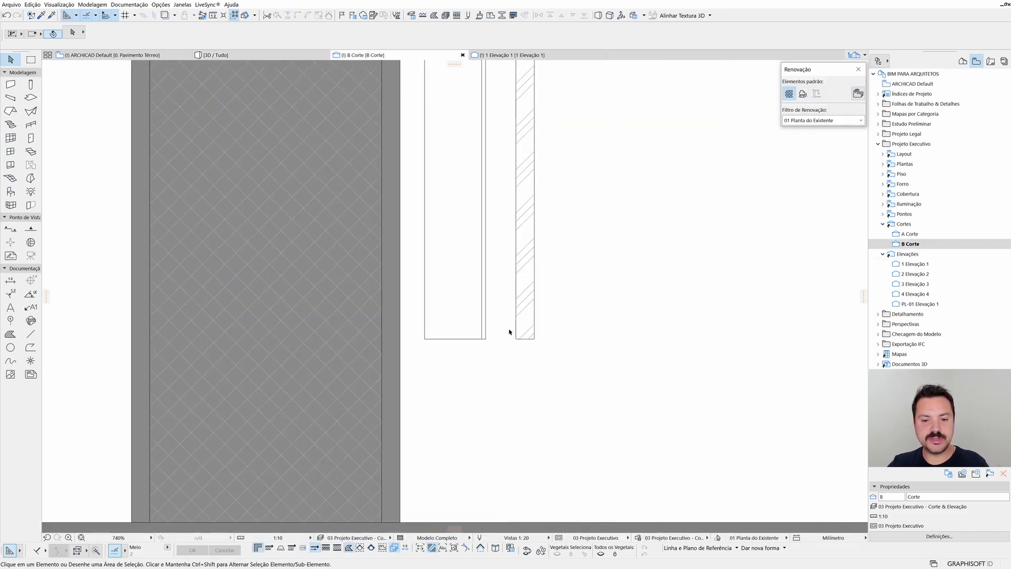
pyautogui.scroll(3, 463, 329)
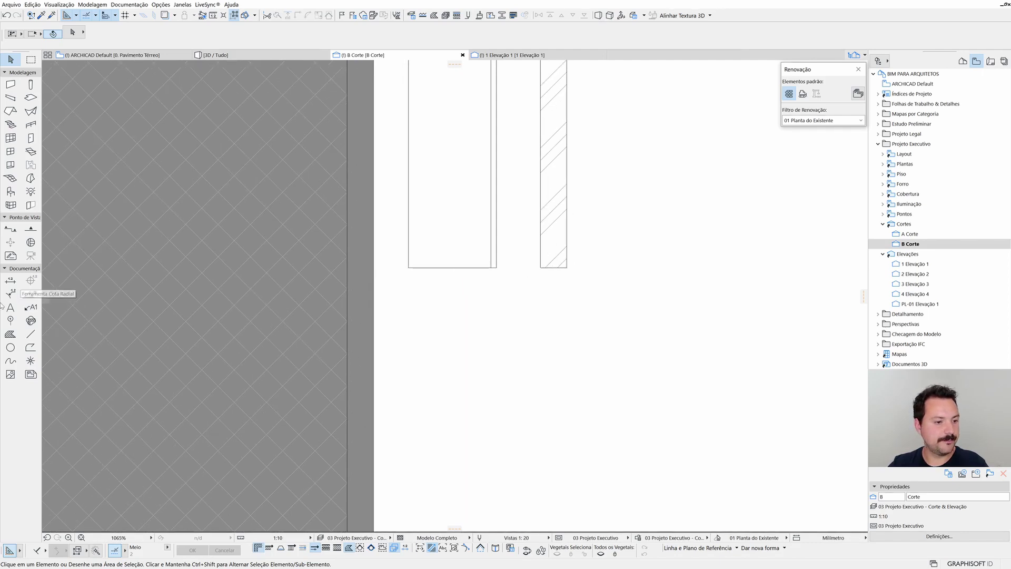
pyautogui.click(11, 280)
pyautogui.scroll(2, 548, 273)
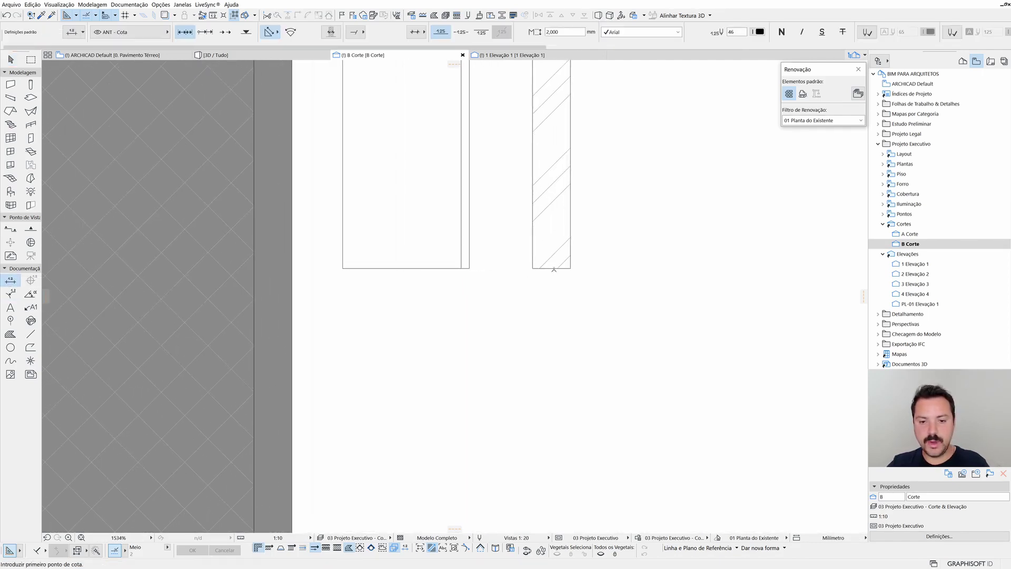
pyautogui.click(552, 268)
pyautogui.moveTo(528, 287); pyautogui.dragTo(563, 282, button='middle')
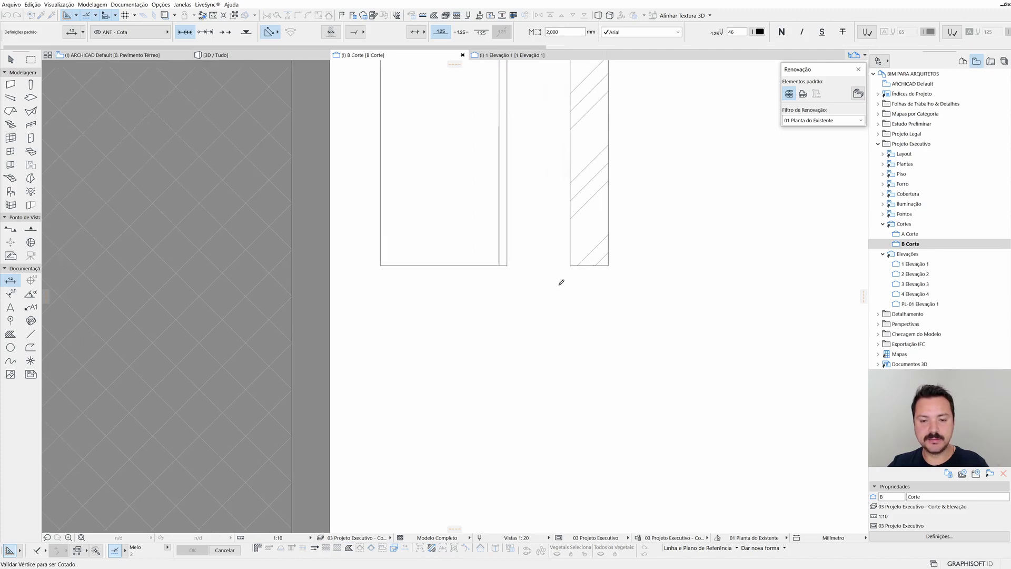
pyautogui.click(329, 270)
pyautogui.rightClick(375, 294)
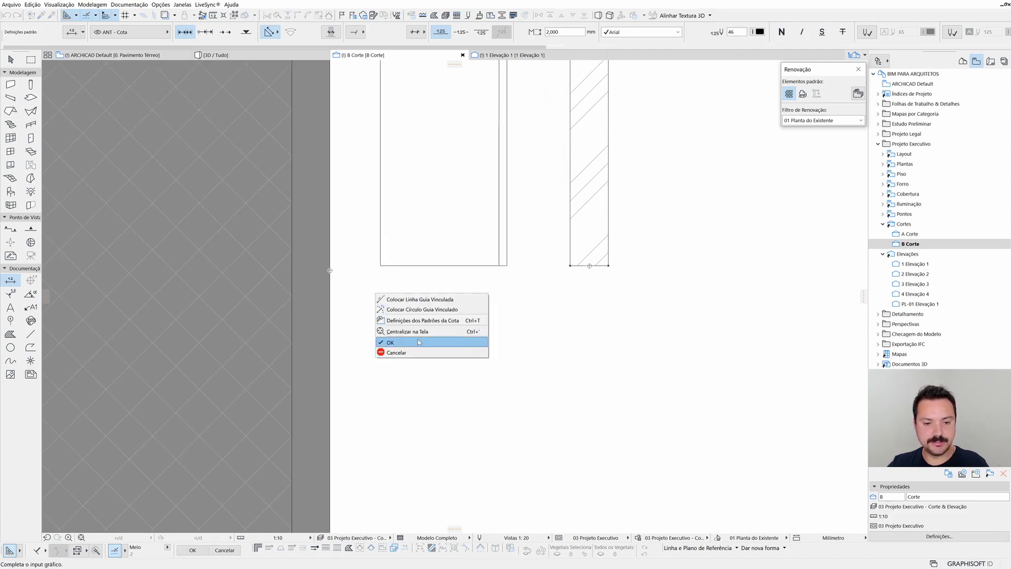
pyautogui.click(412, 342)
pyautogui.scroll(-1, 499, 246)
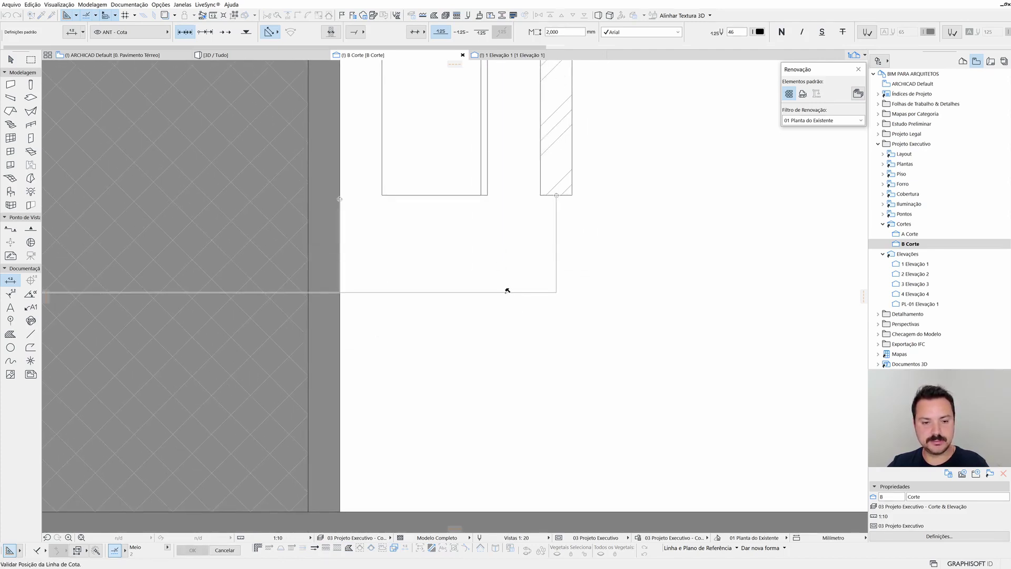
pyautogui.click(508, 291)
pyautogui.moveTo(536, 344); pyautogui.dragTo(571, 355, button='middle')
# Move the 102,5 dimension line lower below the walls.
pyautogui.press('Escape')
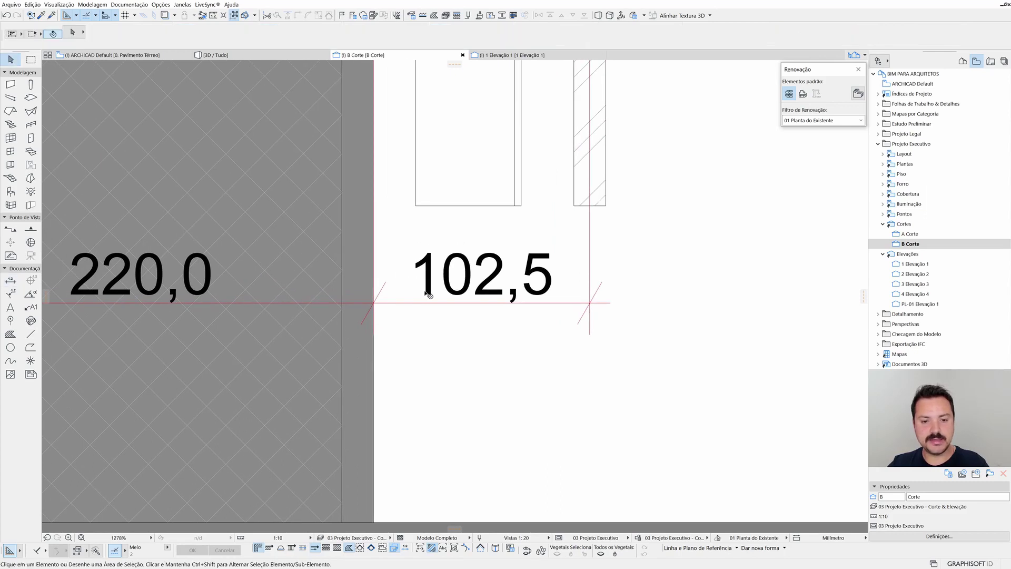
pyautogui.scroll(-2, 427, 295)
pyautogui.click(513, 300)
pyautogui.scroll(1, 510, 300)
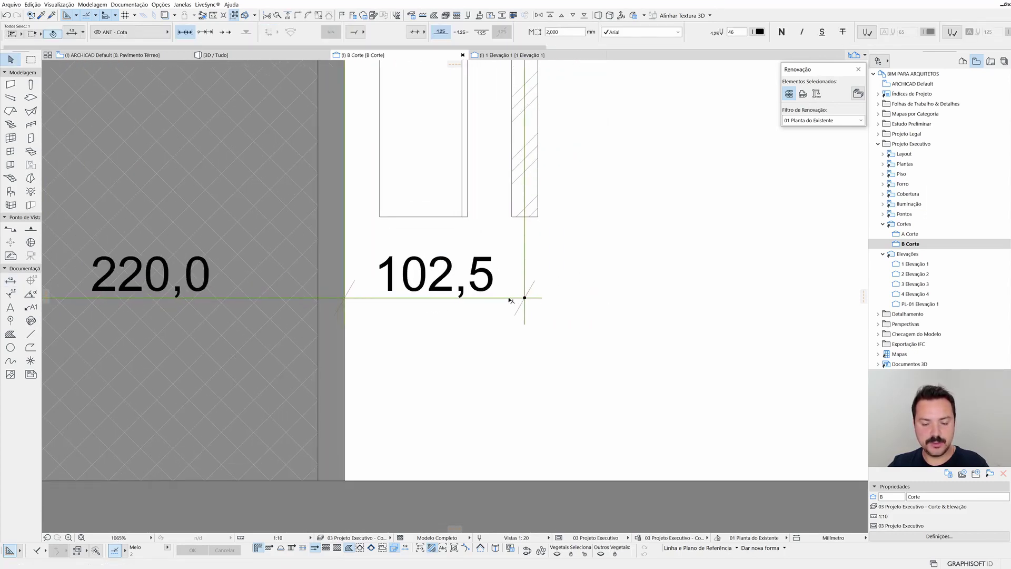
pyautogui.moveTo(511, 300); pyautogui.dragTo(508, 349)
pyautogui.press('Escape')
# Place a guide line 11,0 from the wall edge and measure across to the other wall.
pyautogui.moveTo(561, 246); pyautogui.dragTo(542, 274, button='middle')
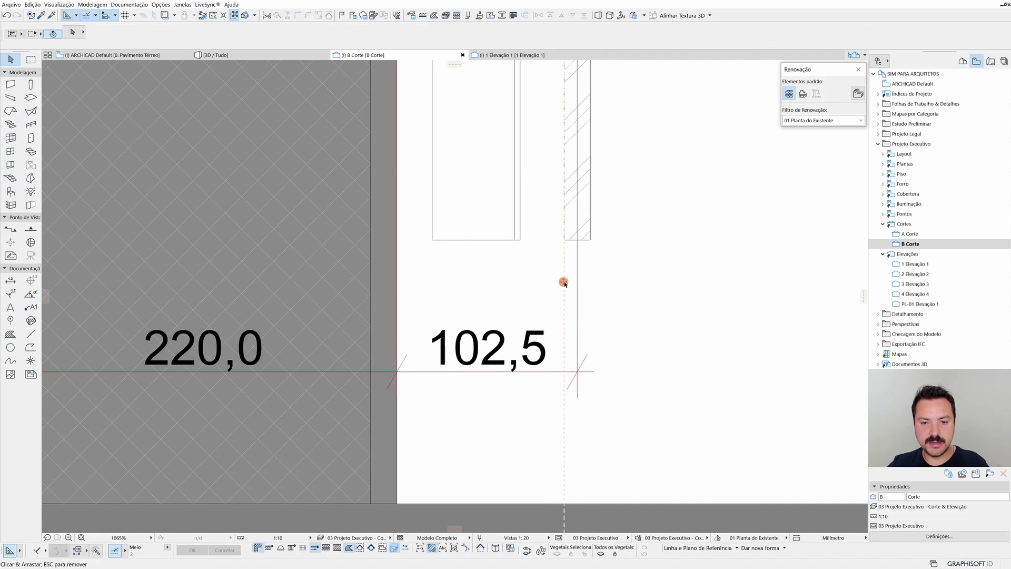
pyautogui.moveTo(564, 283); pyautogui.dragTo(545, 281)
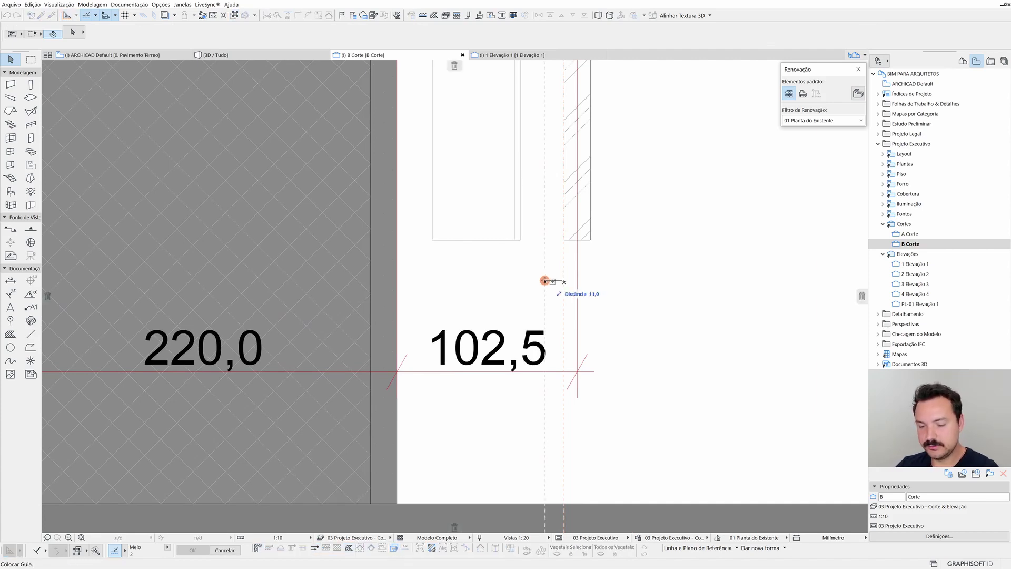
pyautogui.click(547, 281)
pyautogui.scroll(3, 569, 263)
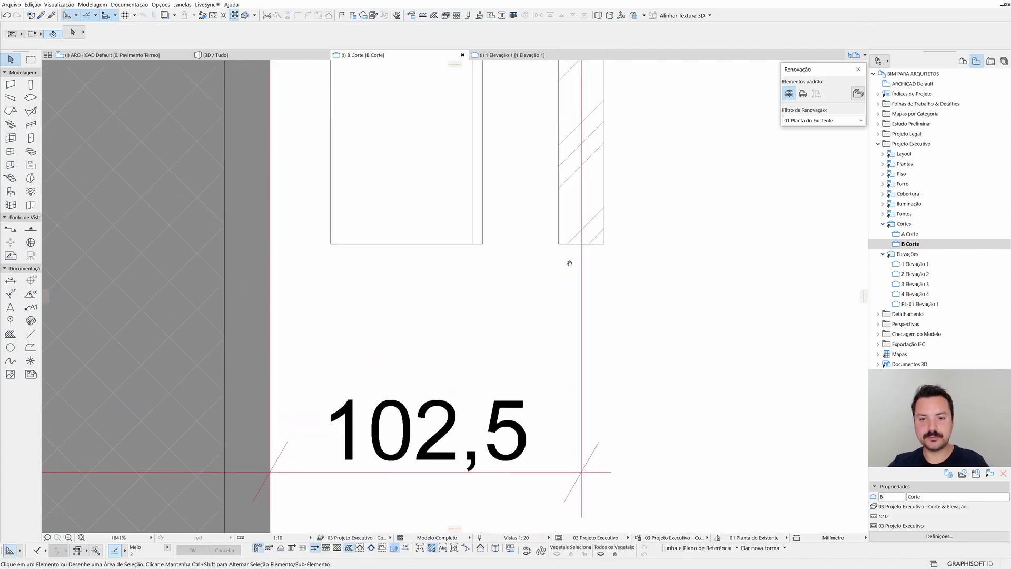
pyautogui.moveTo(569, 263); pyautogui.dragTo(562, 271, button='middle')
pyautogui.press('m')
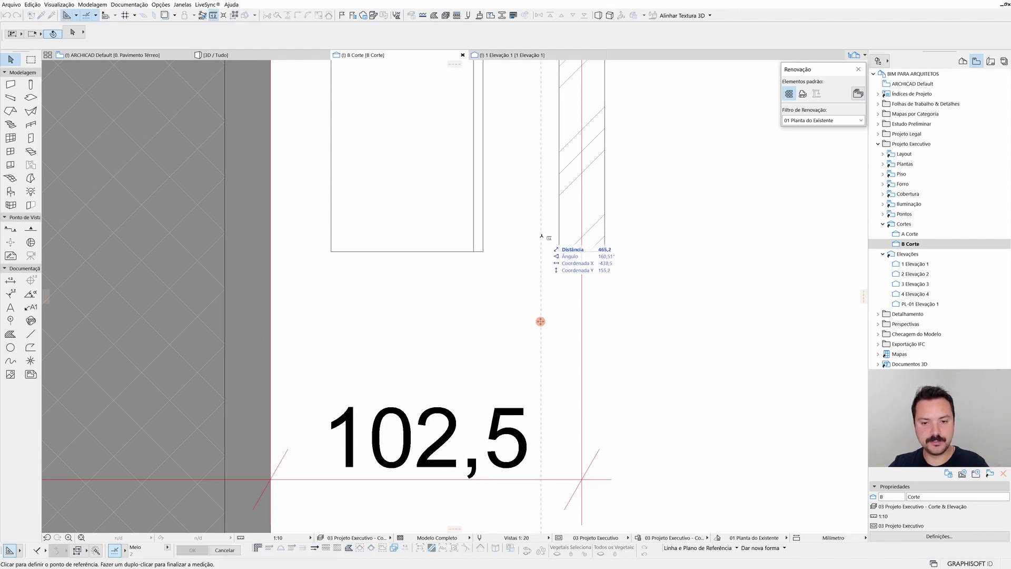
pyautogui.click(542, 236)
pyautogui.doubleClick(272, 236)
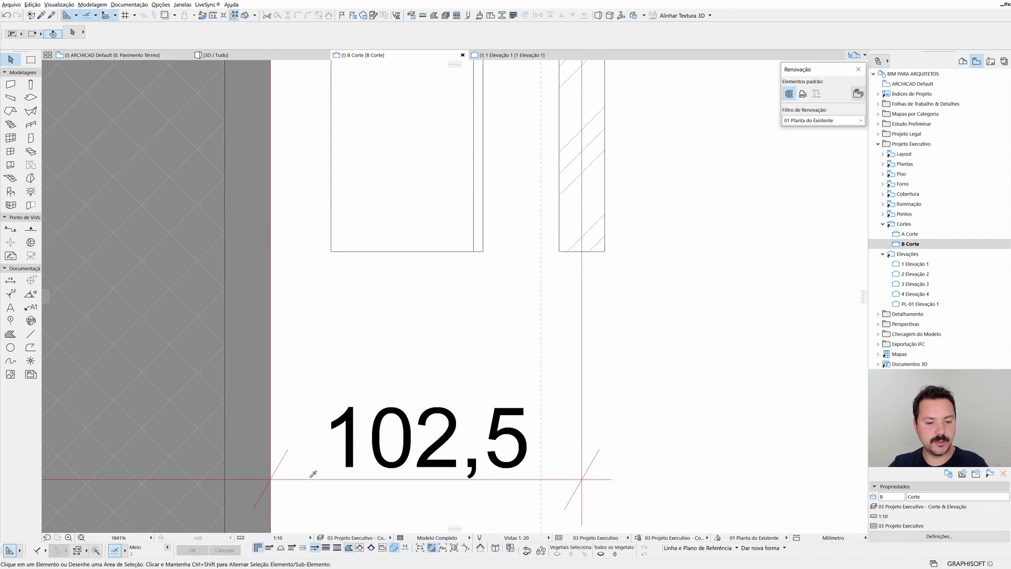
# Add an 89,0 dimension starting from the guide line.
pyautogui.keyDown('alt'); pyautogui.click(485, 327); pyautogui.keyUp('alt')
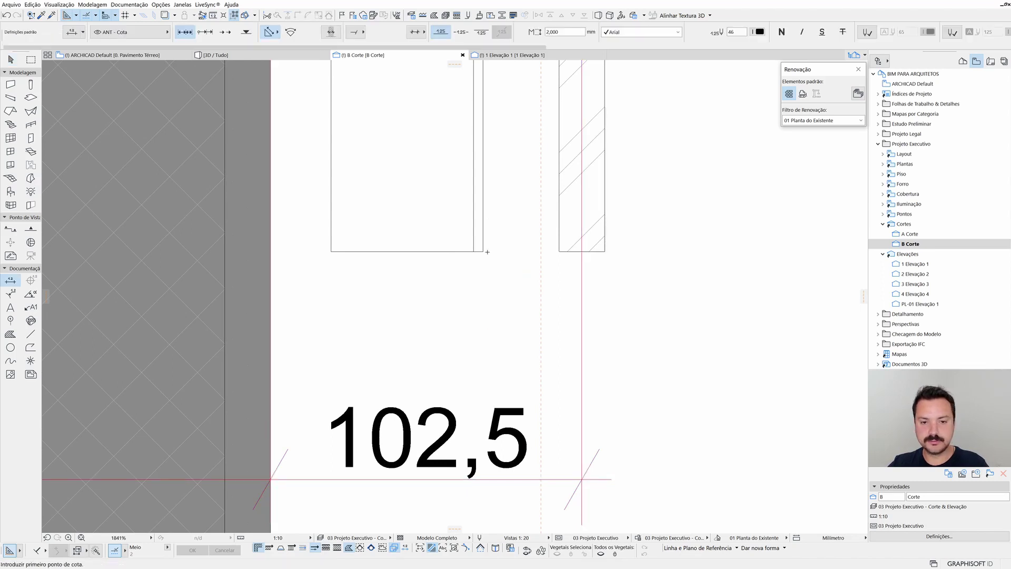
pyautogui.click(541, 250)
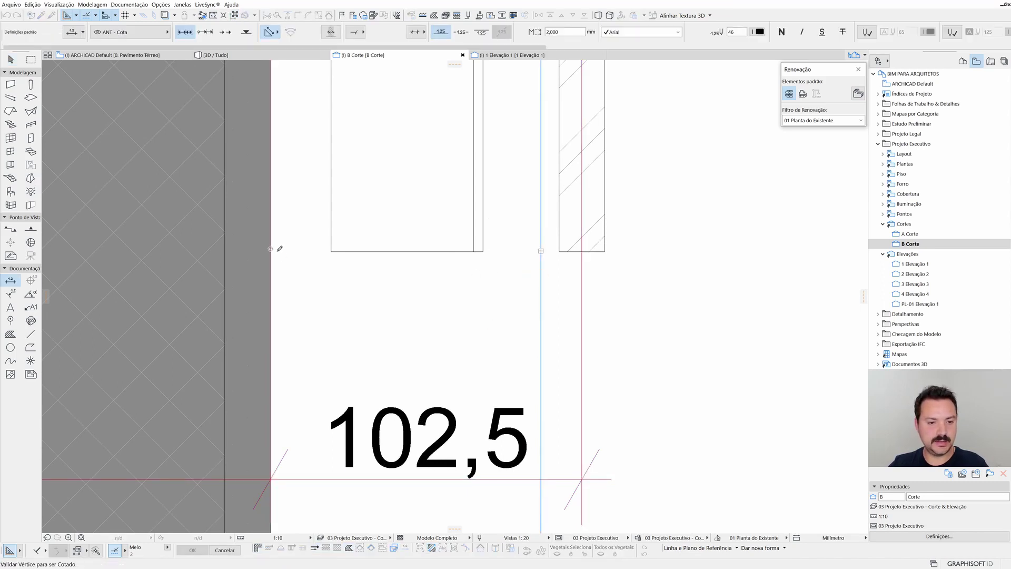
pyautogui.rightClick(324, 263)
pyautogui.click(362, 315)
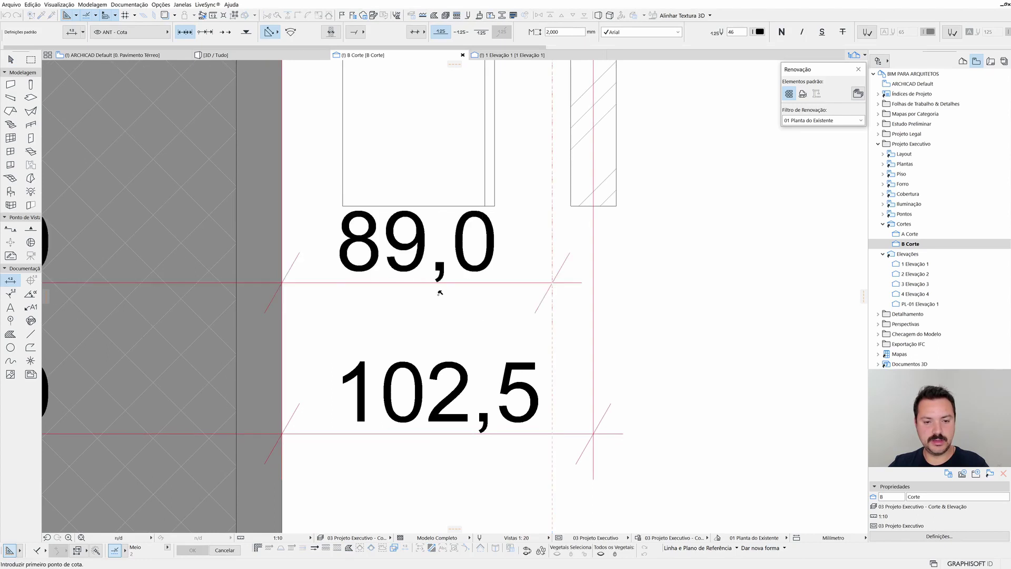
pyautogui.press('Escape')
pyautogui.click(514, 283)
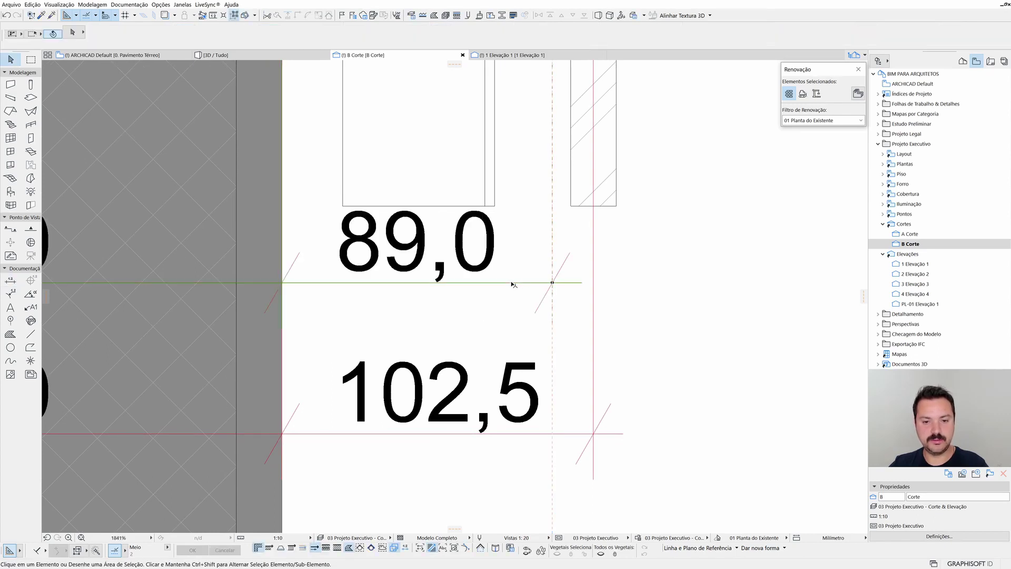
pyautogui.press('Escape')
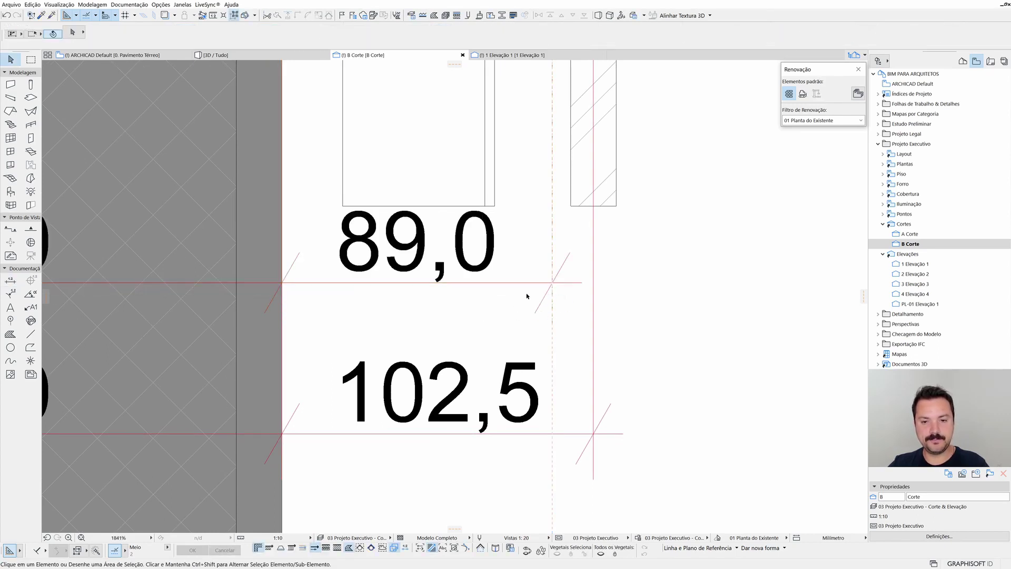
pyautogui.moveTo(527, 296); pyautogui.dragTo(507, 312, button='middle')
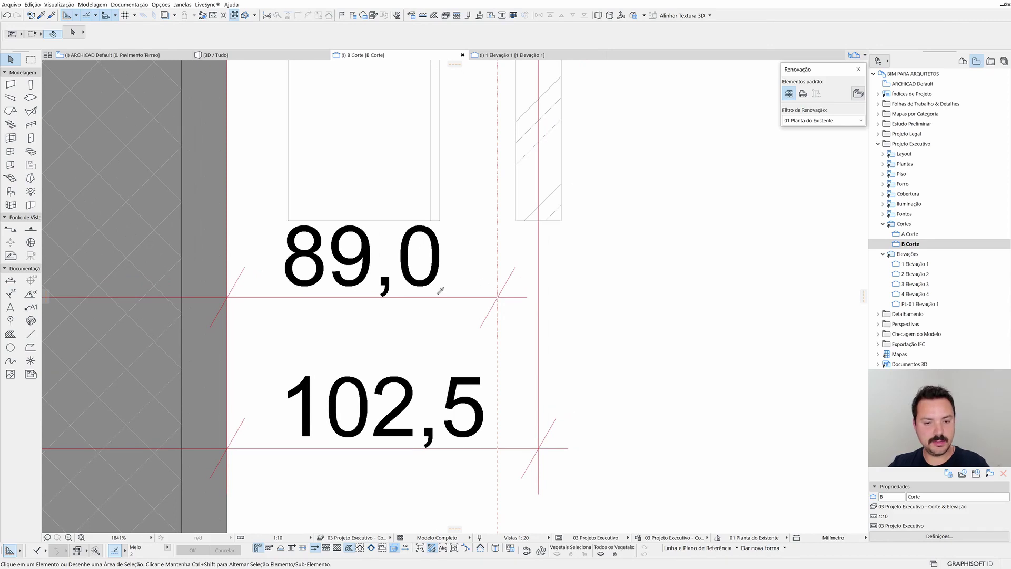
# Start another dimension between the guide line and wall, then cancel the unwanted input.
pyautogui.press('d')
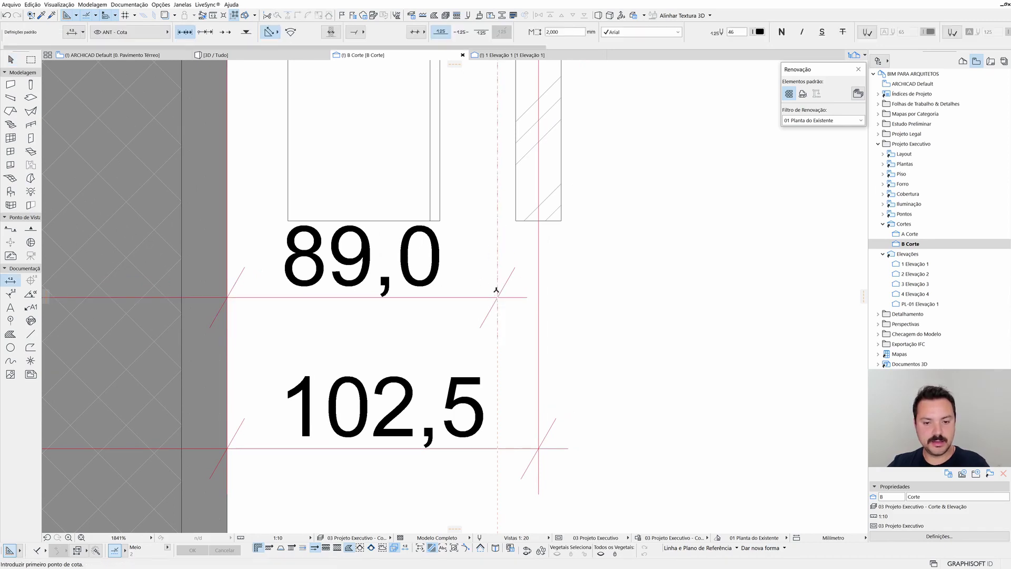
pyautogui.click(497, 290)
pyautogui.click(516, 221)
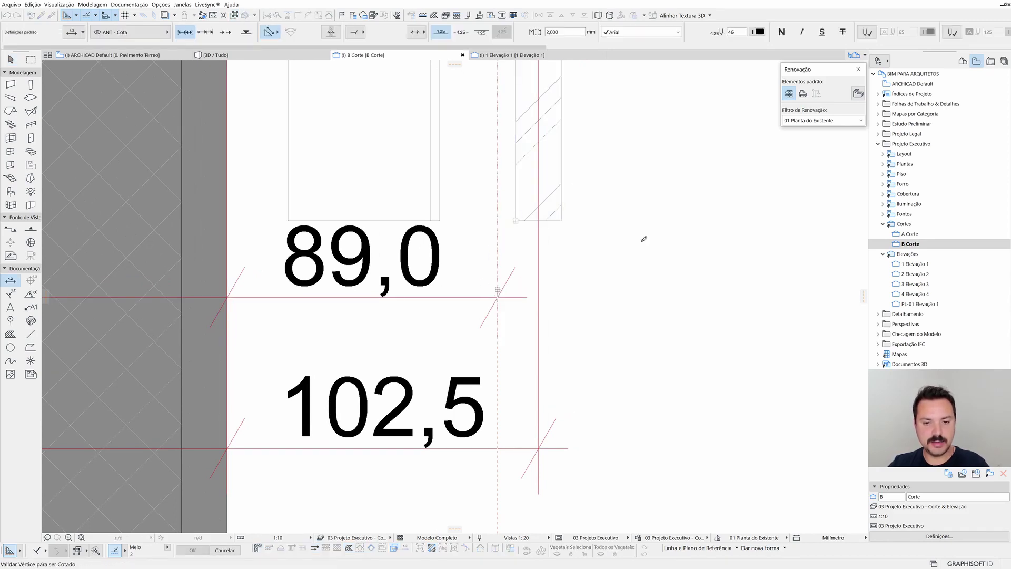
pyautogui.rightClick(642, 243)
pyautogui.click(653, 291)
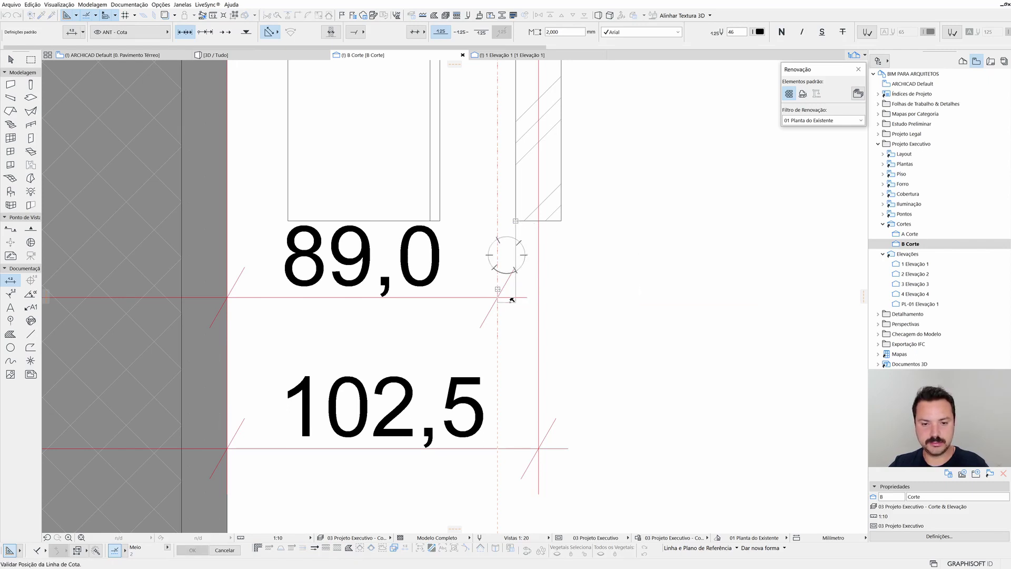
pyautogui.press('Escape')
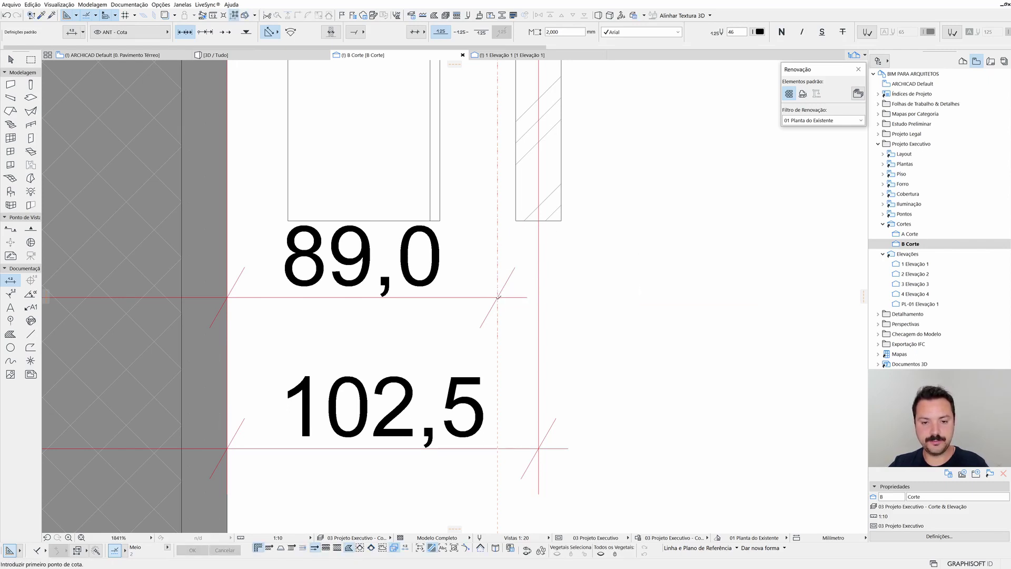
# Dimension 13,5 from the guide line to the hatched wall corner, moving its text right of the walls.
pyautogui.click(497, 297)
pyautogui.click(539, 222)
pyautogui.rightClick(593, 246)
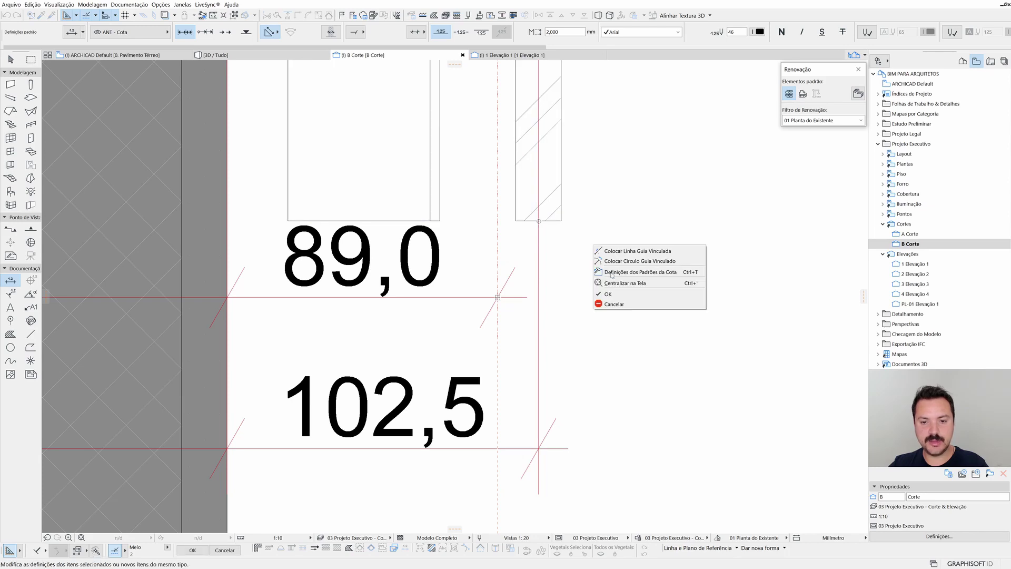
pyautogui.click(611, 293)
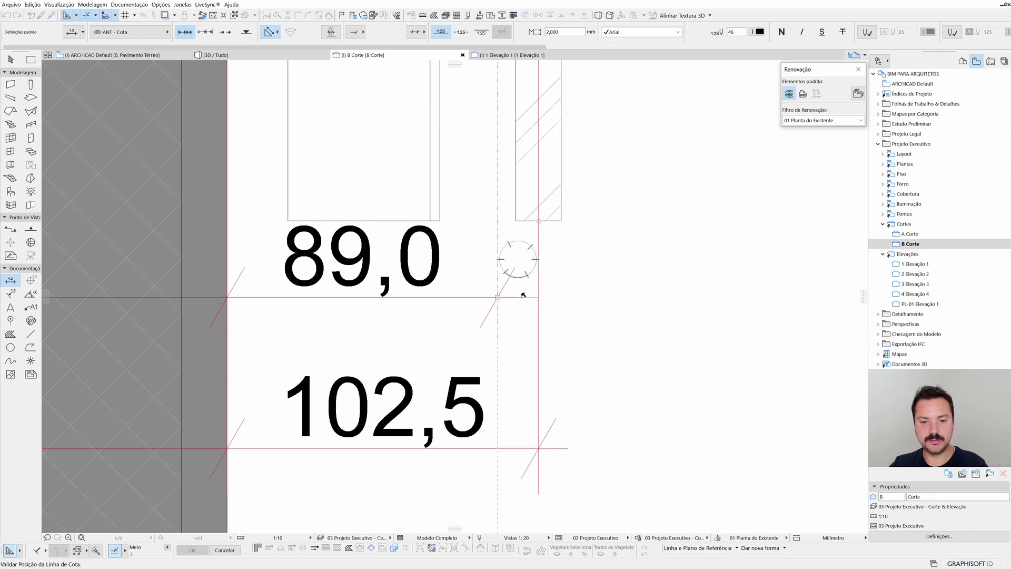
pyautogui.click(523, 295)
pyautogui.click(468, 297)
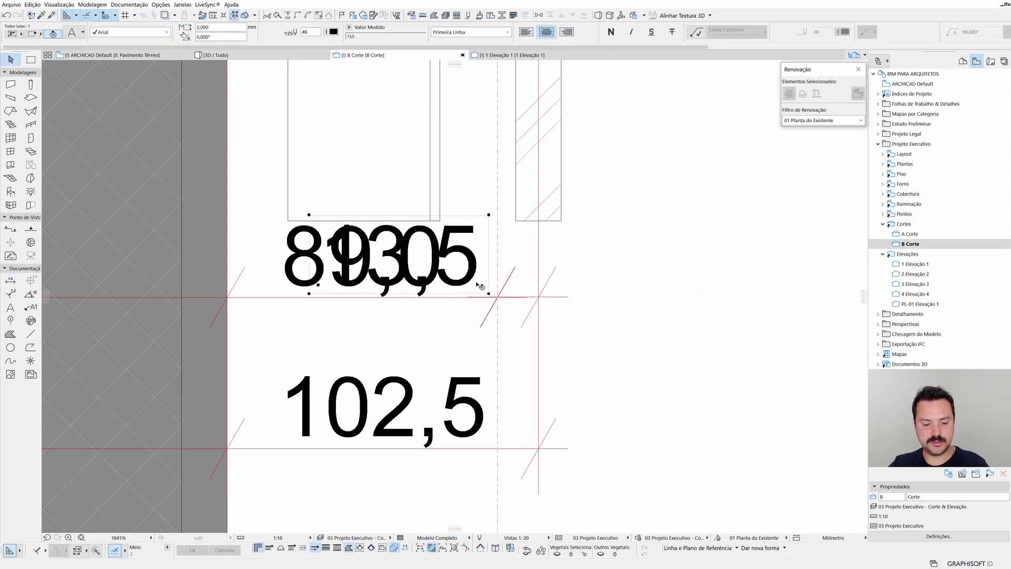
pyautogui.moveTo(458, 277); pyautogui.dragTo(723, 275)
pyautogui.click(722, 275)
pyautogui.click(598, 322)
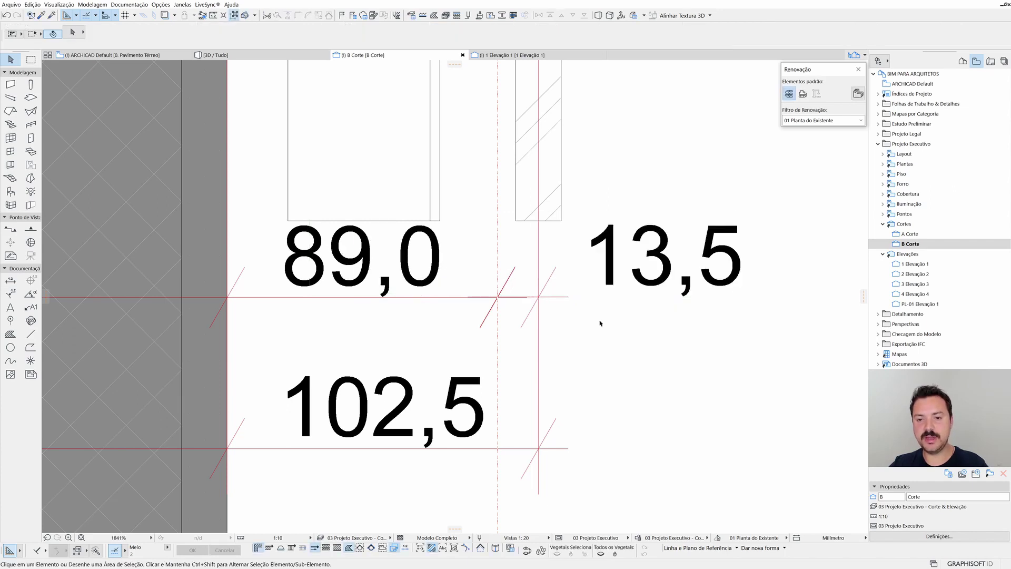
pyautogui.scroll(-2, 598, 316)
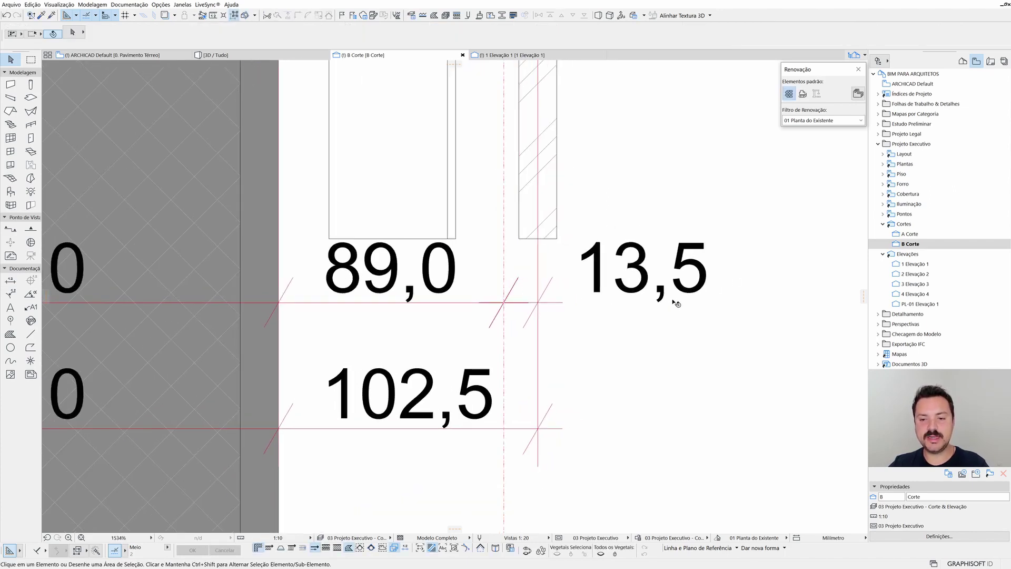
pyautogui.scroll(1, 591, 298)
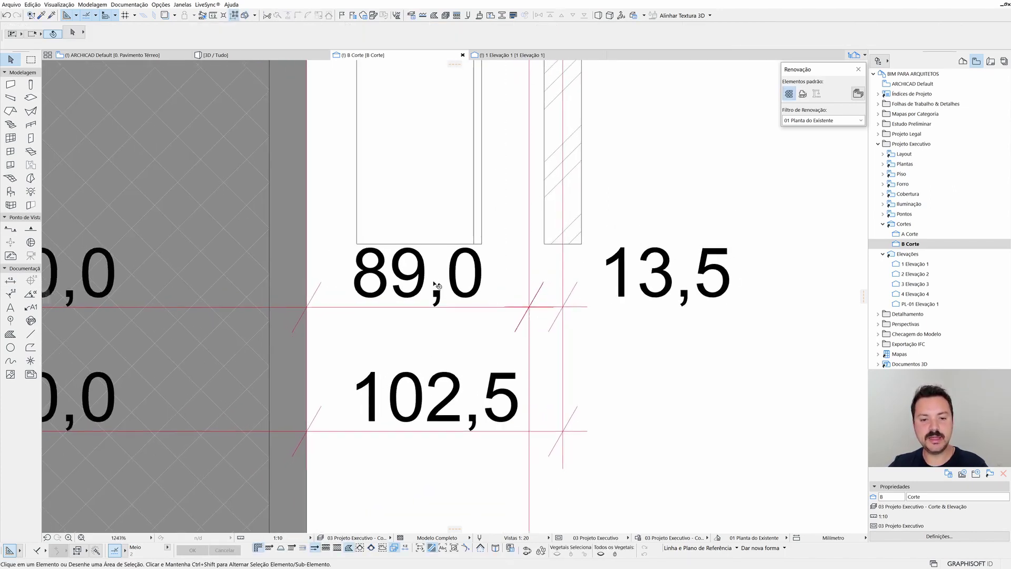
pyautogui.scroll(-1, 487, 298)
pyautogui.scroll(-1, 487, 298)
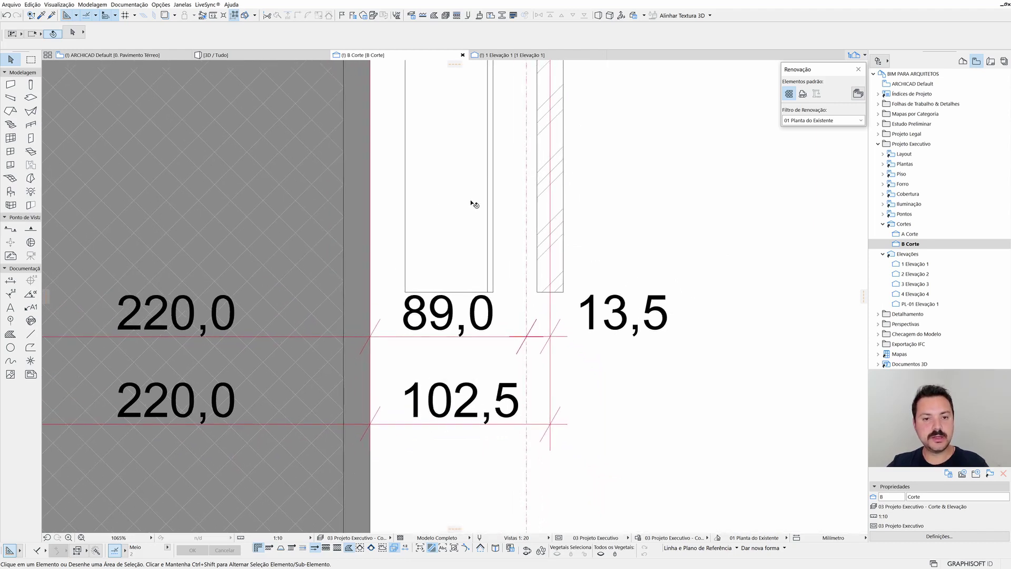
# Return to the 3D view, orbit to face the cladding, and select the curtain wall.
pyautogui.press('F3')
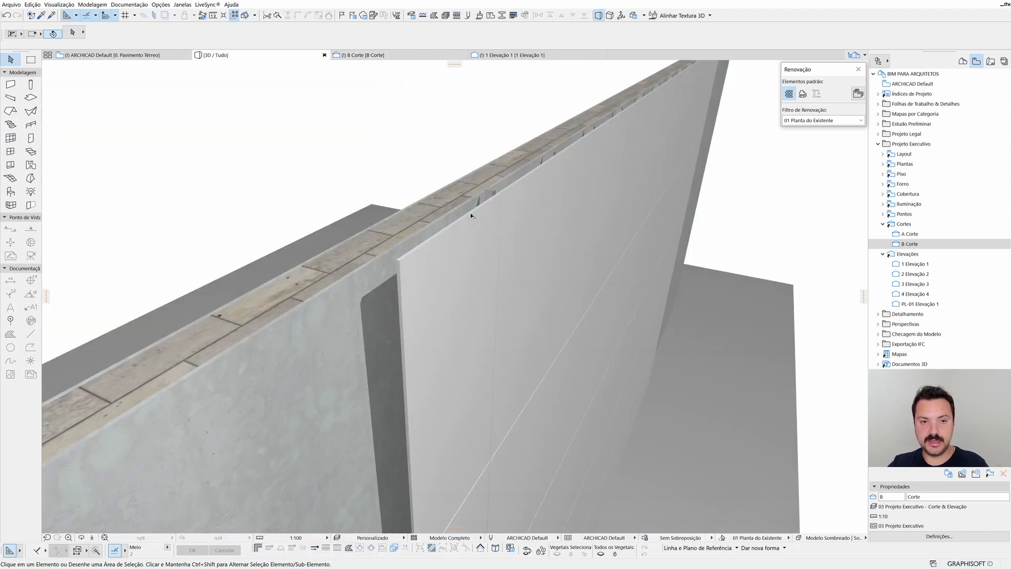
pyautogui.moveTo(469, 214); pyautogui.dragTo(575, 239)
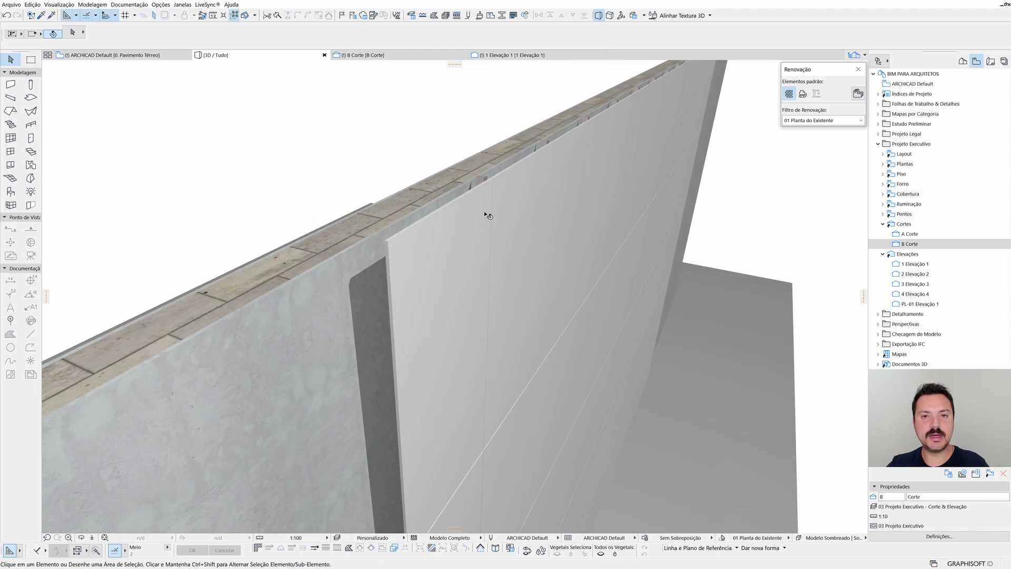
pyautogui.keyDown('shift'); pyautogui.moveTo(562, 233); pyautogui.dragTo(537, 222, button='middle'); pyautogui.keyUp('shift')
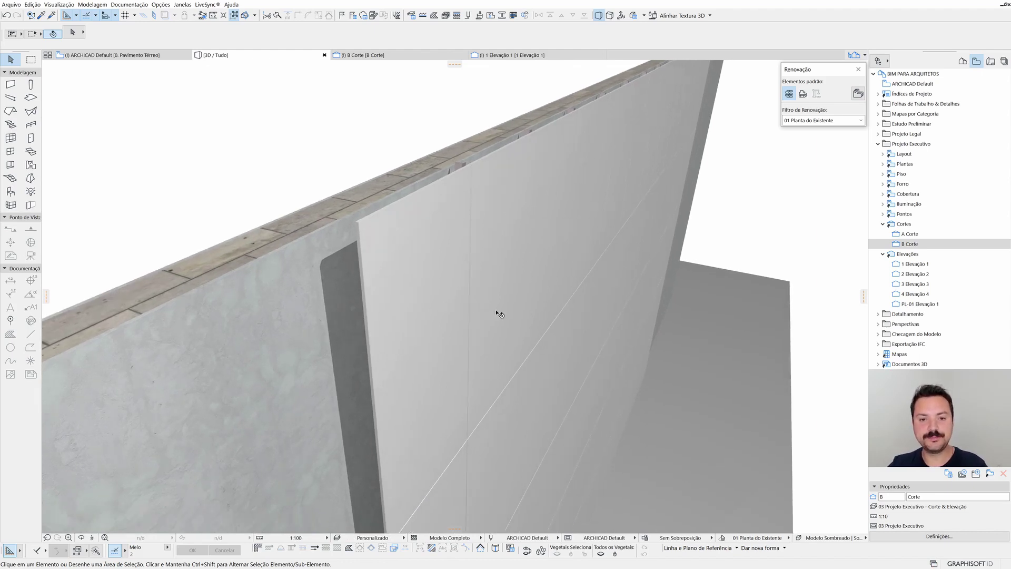
pyautogui.click(509, 238)
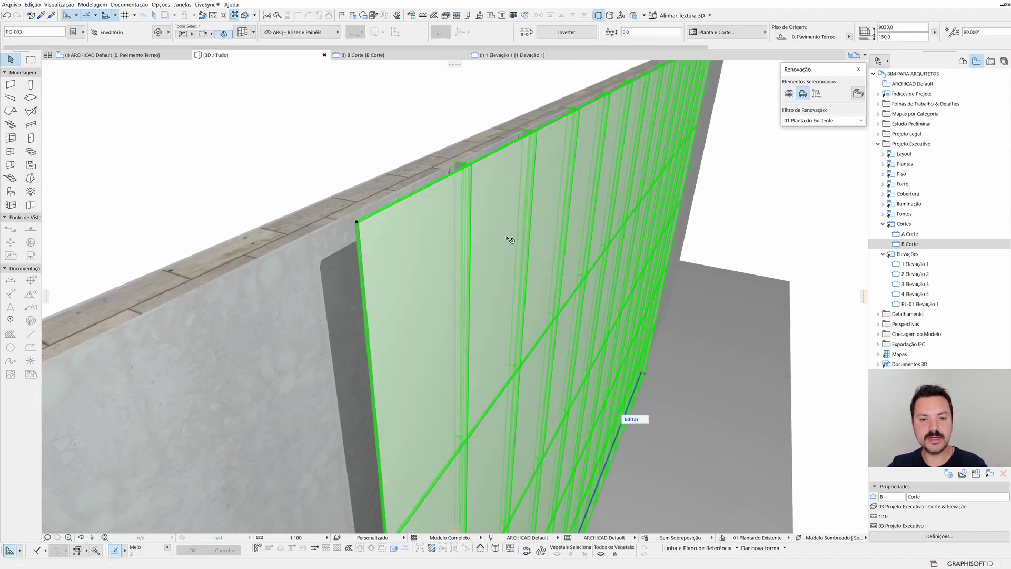
# In the curtain wall's Estruturas settings, review Junta and Montante, then add a frame class based on Montante.
pyautogui.doubleClick(525, 266)
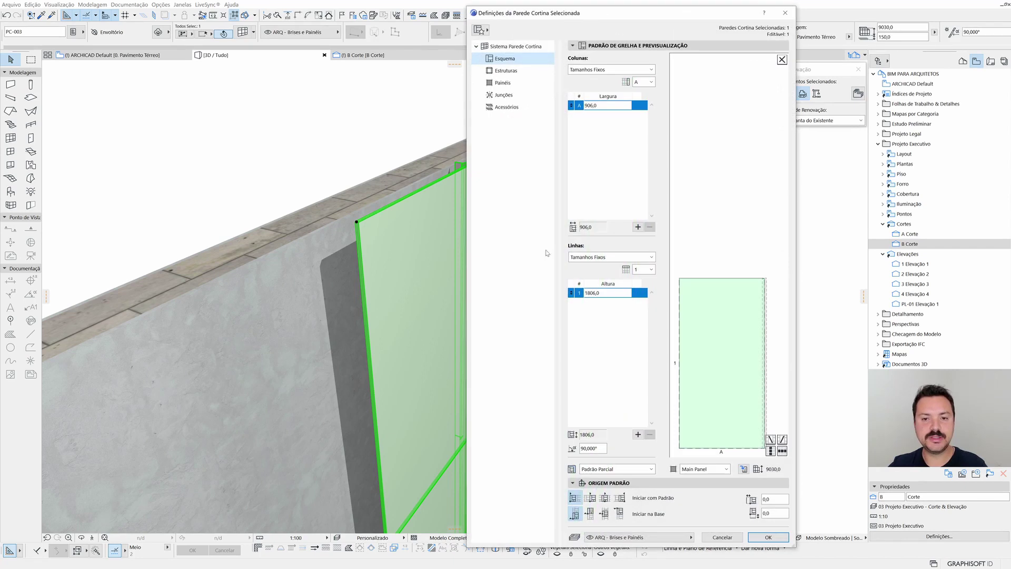
pyautogui.click(519, 70)
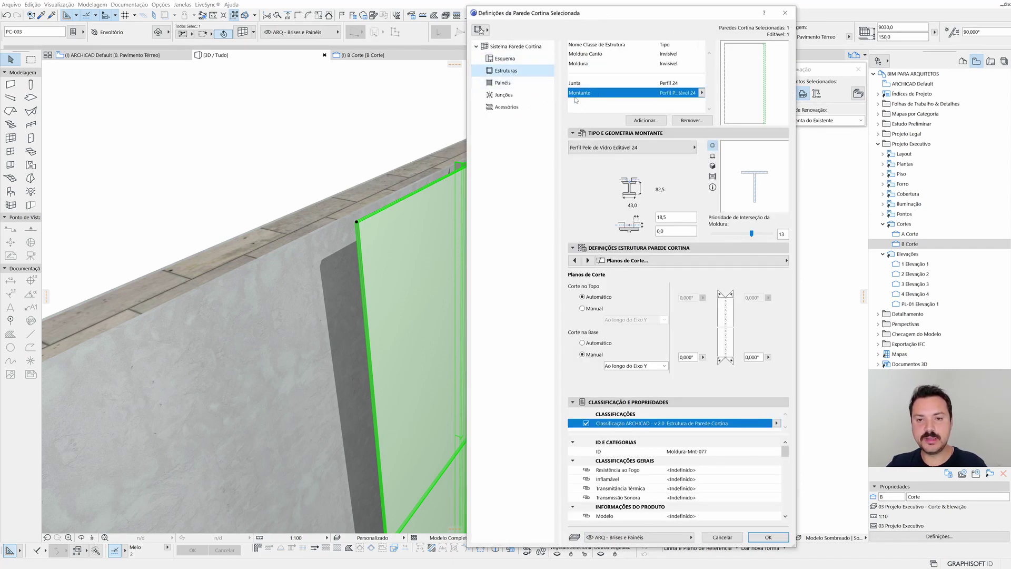
pyautogui.click(584, 83)
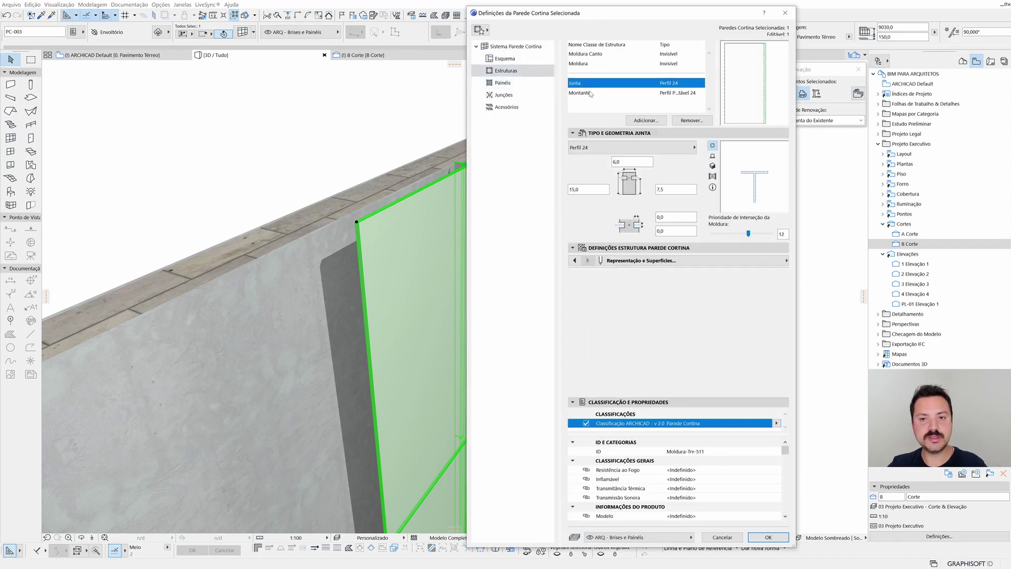
pyautogui.click(585, 93)
pyautogui.click(647, 120)
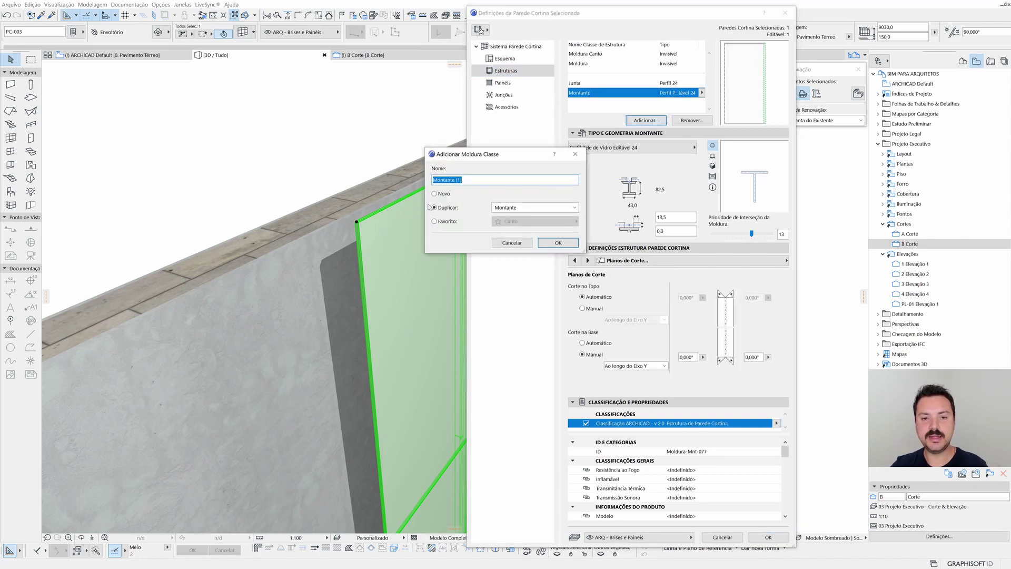
# Create a from-scratch (Novo) frame class named 'Placa Lateral'.
pyautogui.write('Placa Lateral')
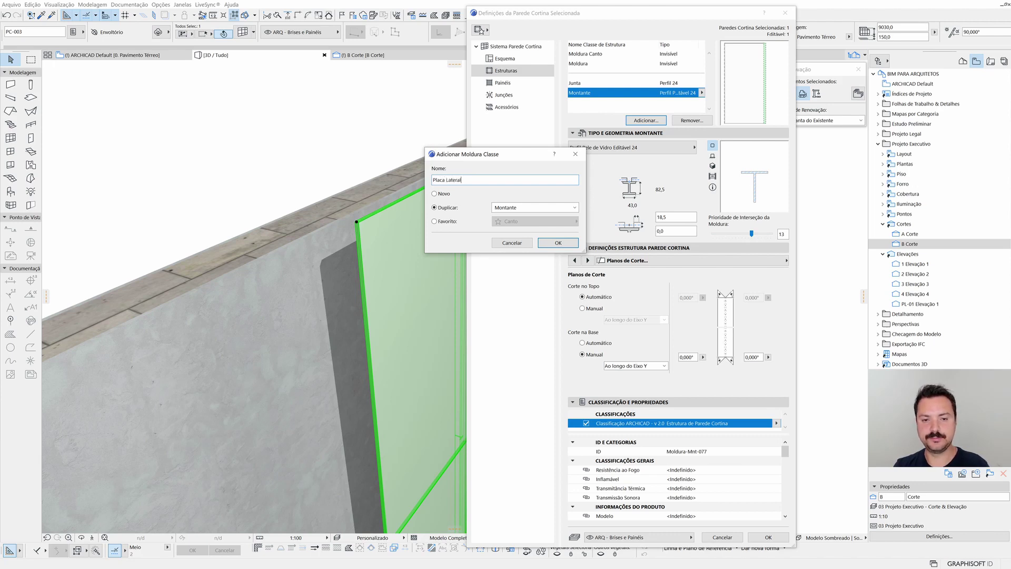
pyautogui.click(444, 195)
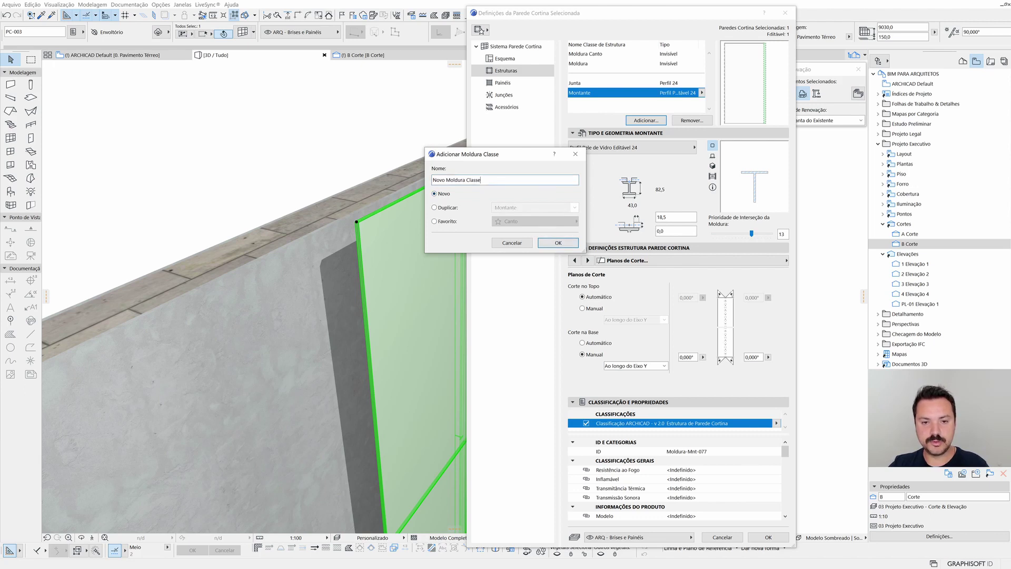
pyautogui.hotkey('ctrl', 'a')
pyautogui.write('Plac')
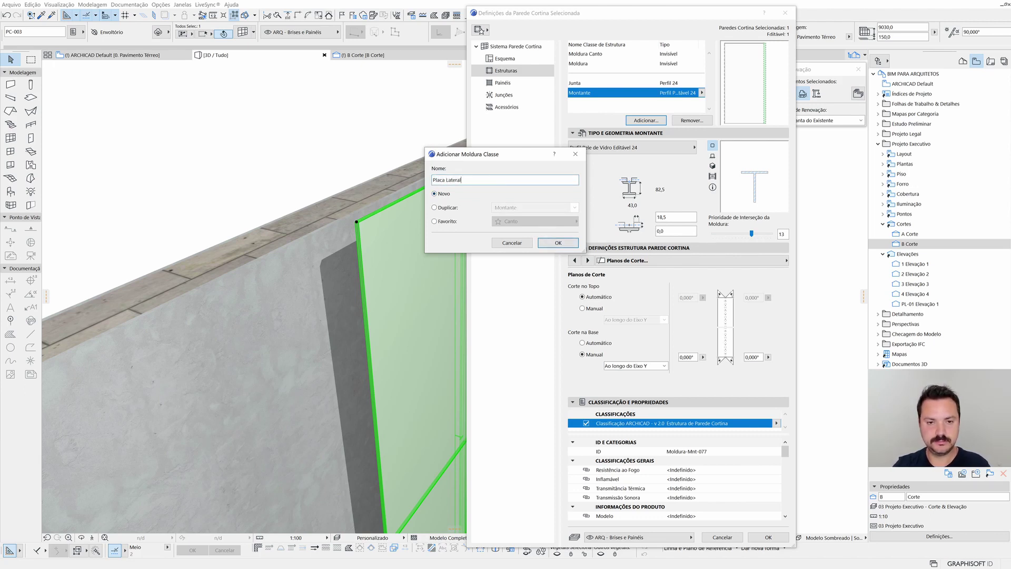
pyautogui.click(576, 242)
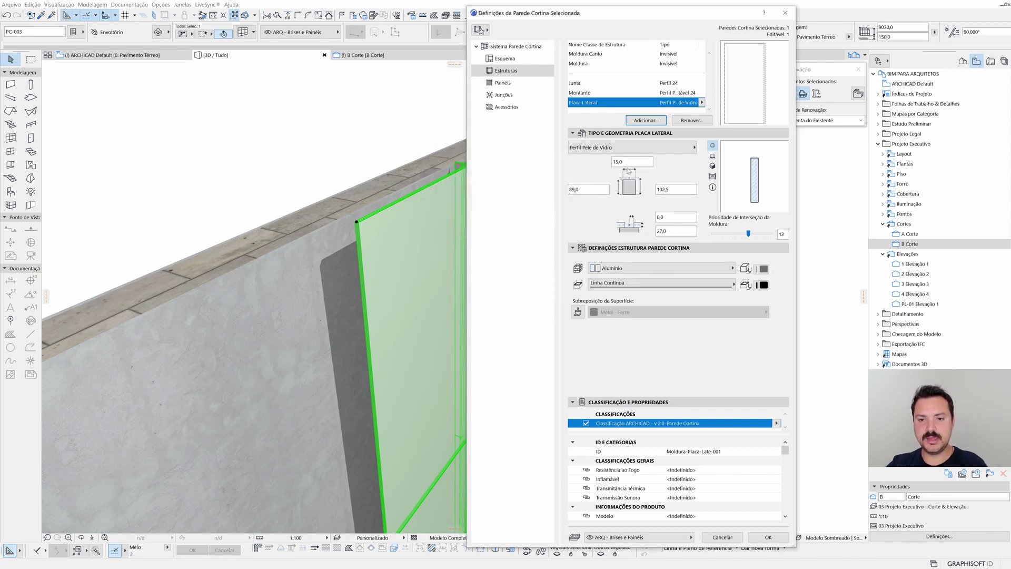
# Keep the Perfil Pele de Vidro profile and set the side-plate frame width to 15,0.
pyautogui.click(642, 151)
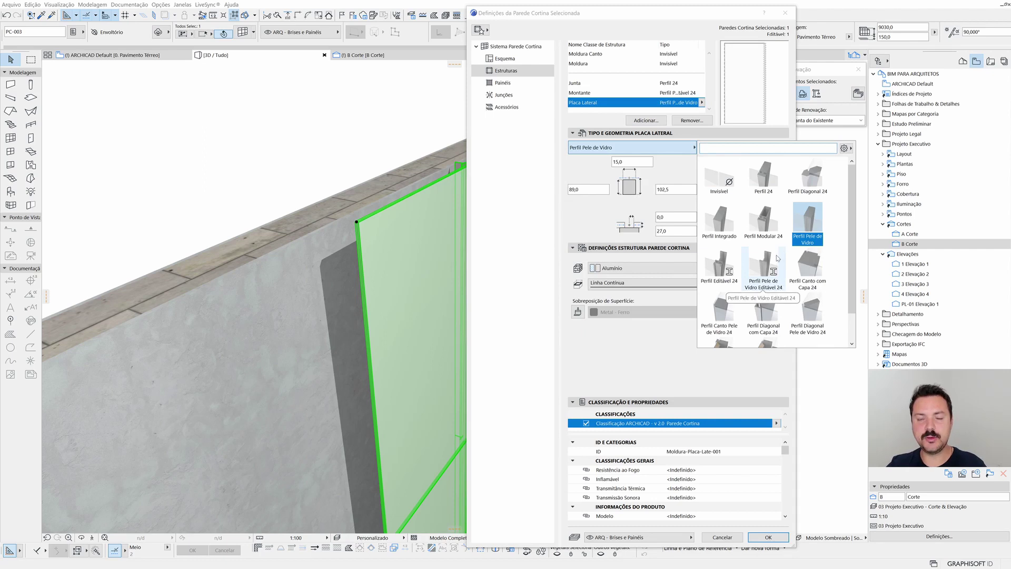
pyautogui.click(780, 226)
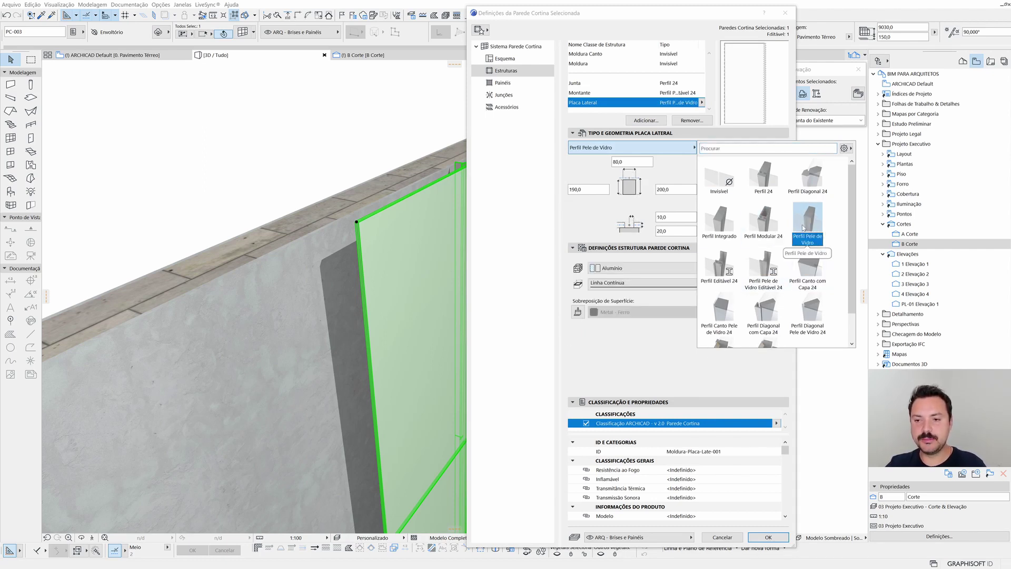
pyautogui.click(802, 228)
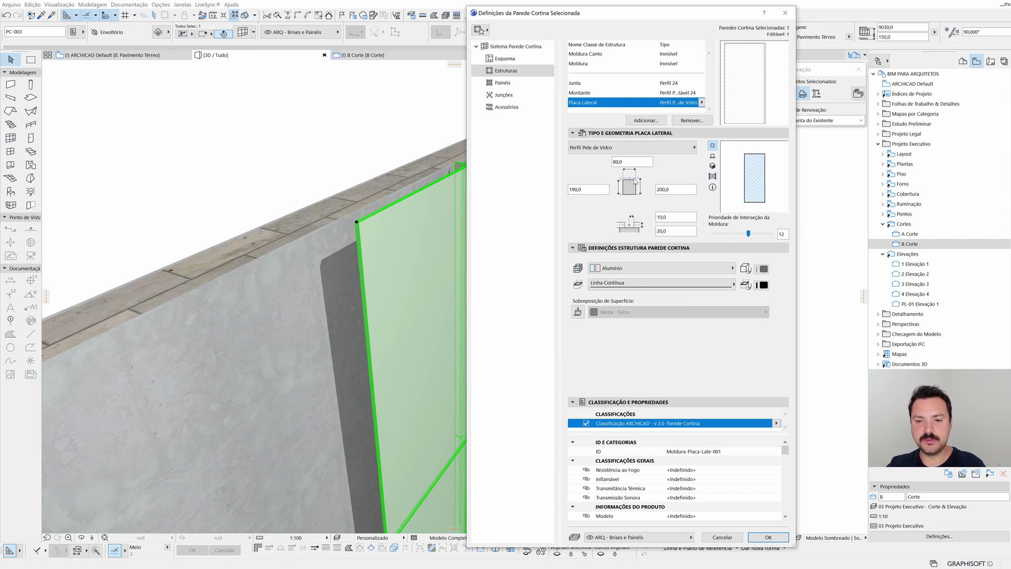
pyautogui.click(574, 190)
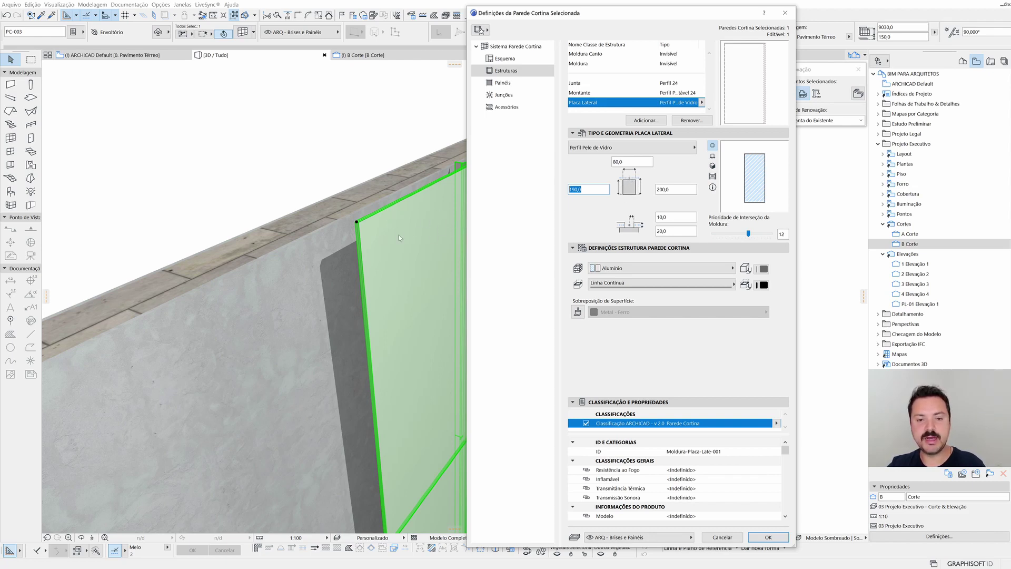
pyautogui.click(624, 161)
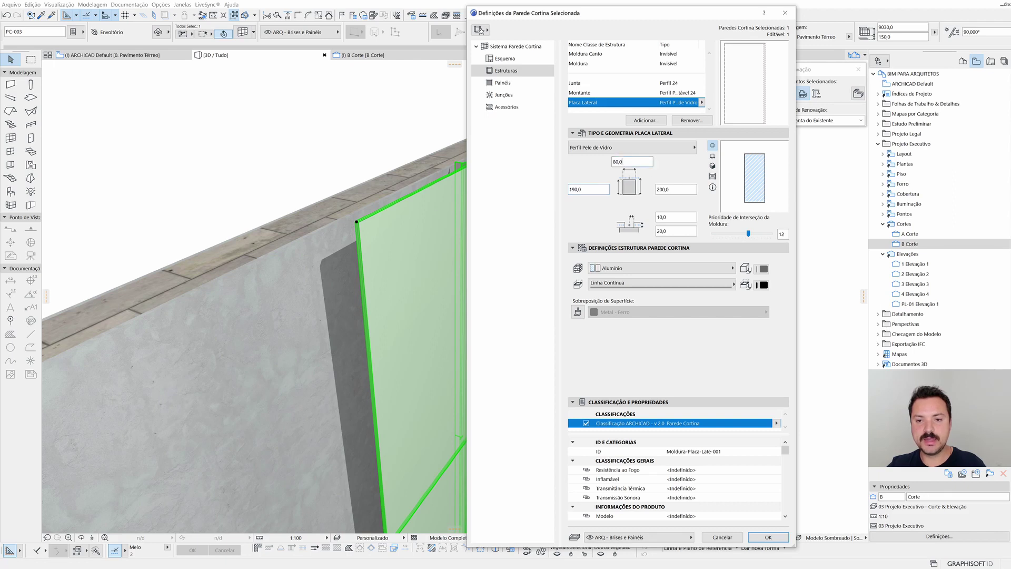
pyautogui.doubleClick(619, 161)
pyautogui.write('15')
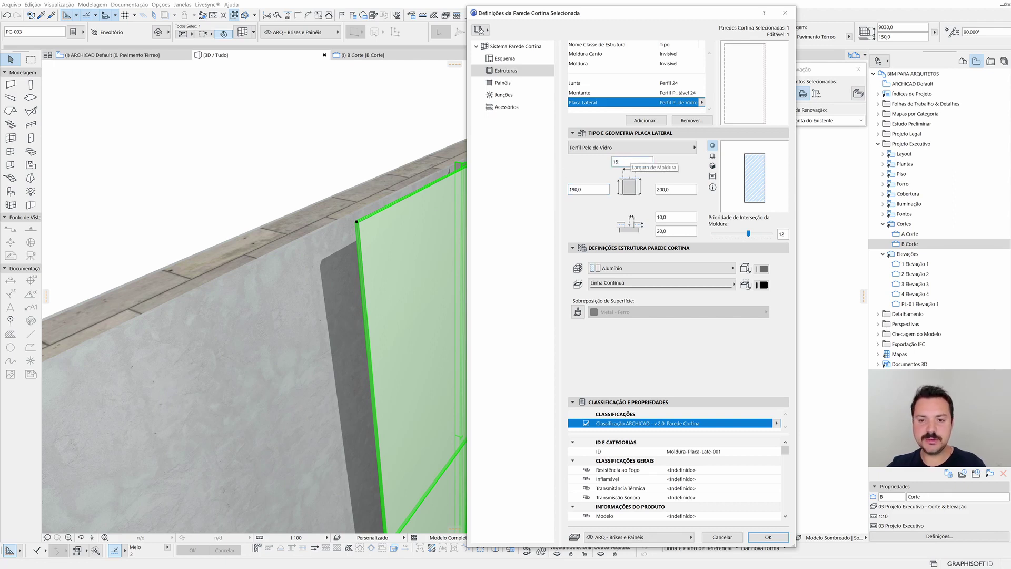
pyautogui.press('Return')
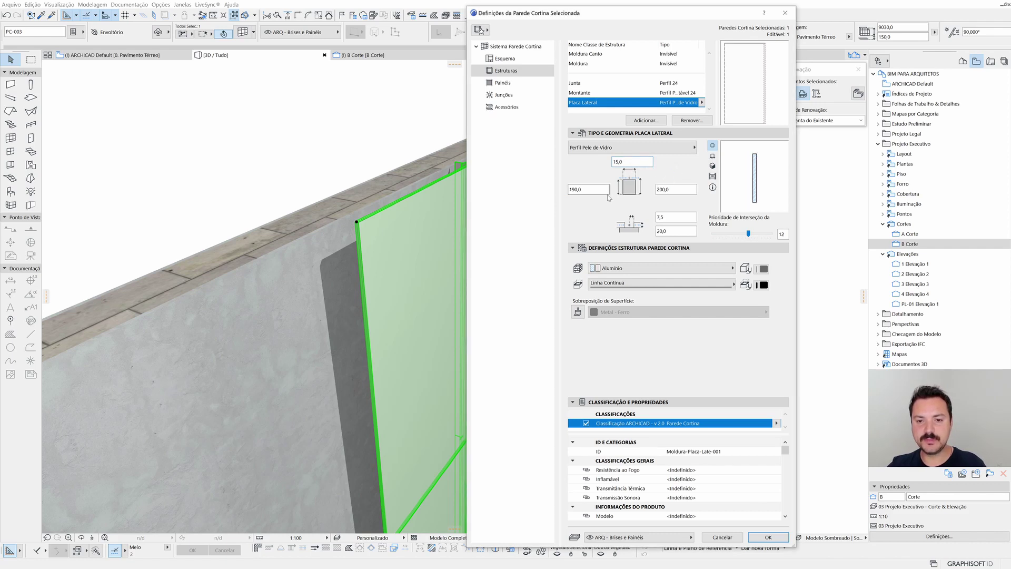
# Set the side-plate profile dimension to 89,0 and the panel inset width to 13,0.
pyautogui.press('Tab')
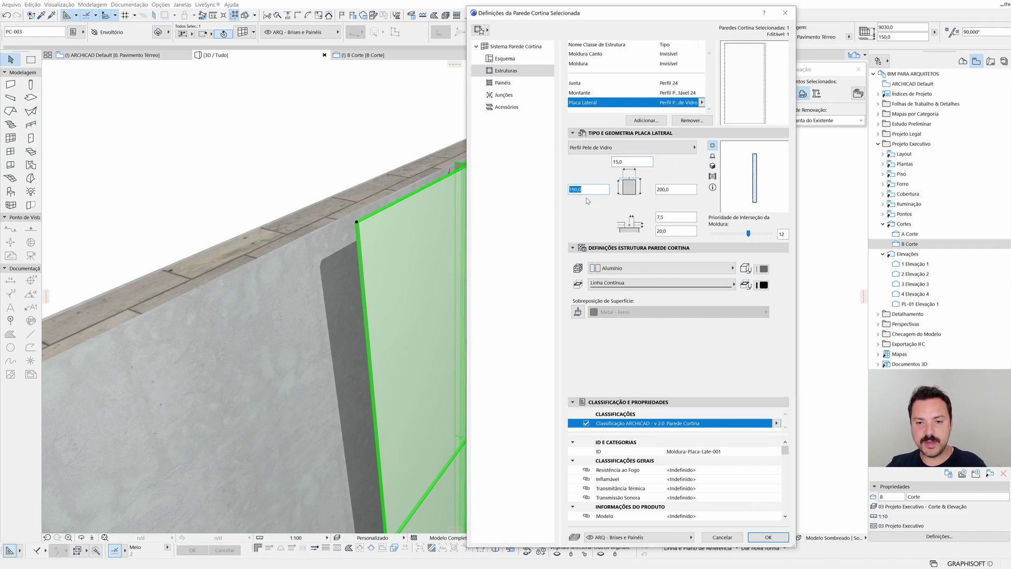
pyautogui.write('89')
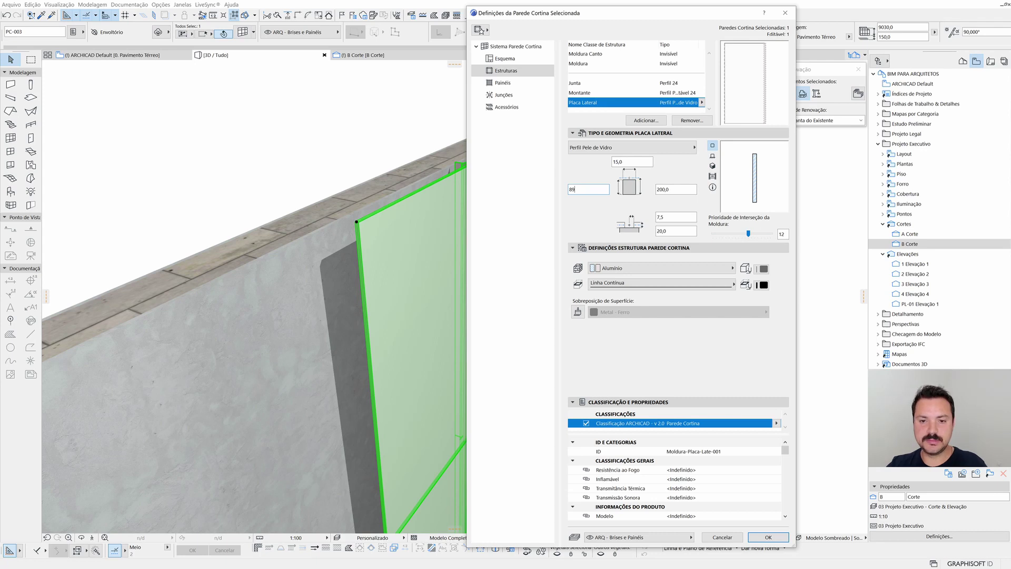
pyautogui.press('Return')
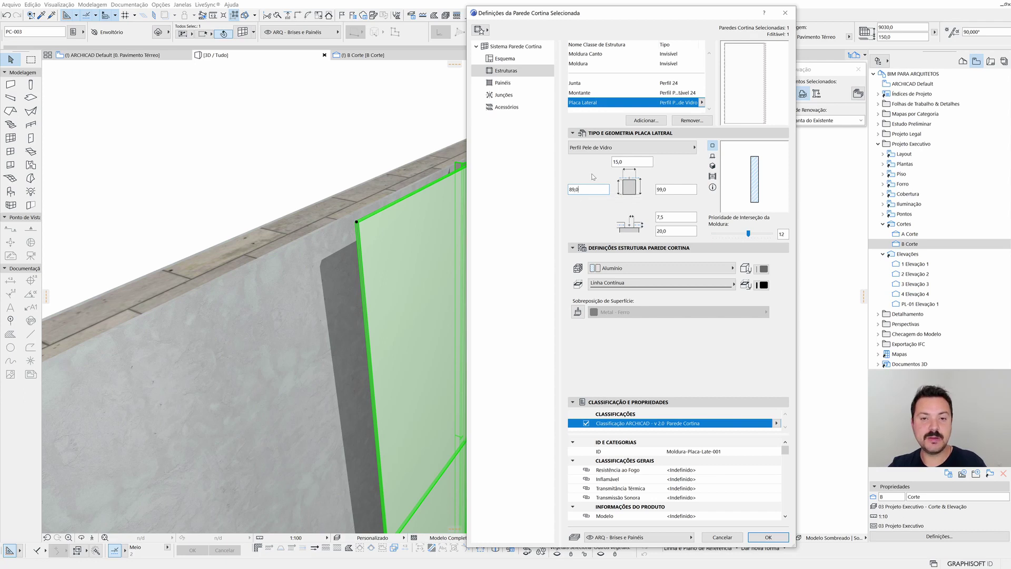
pyautogui.press('Tab')
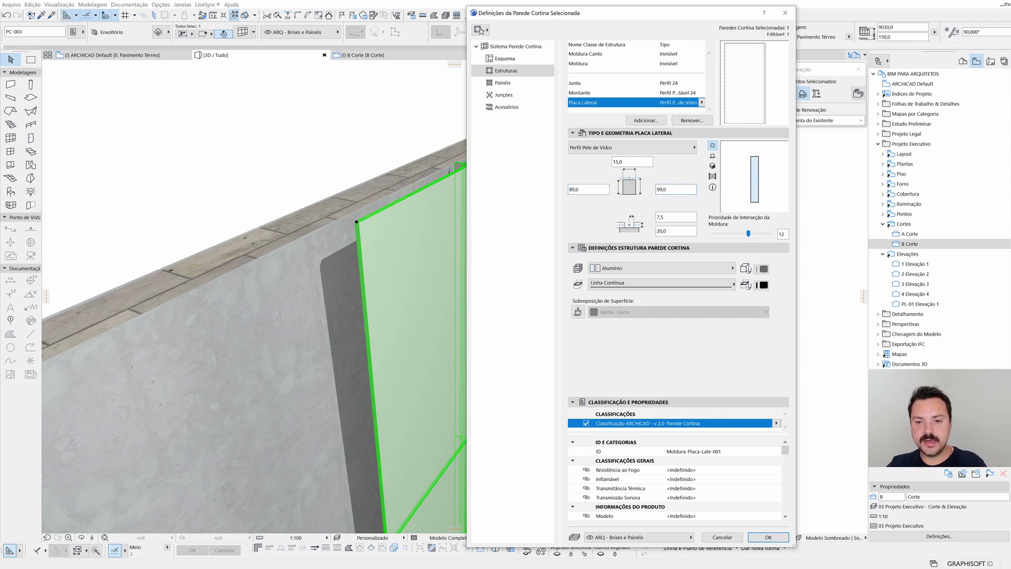
pyautogui.press('Tab')
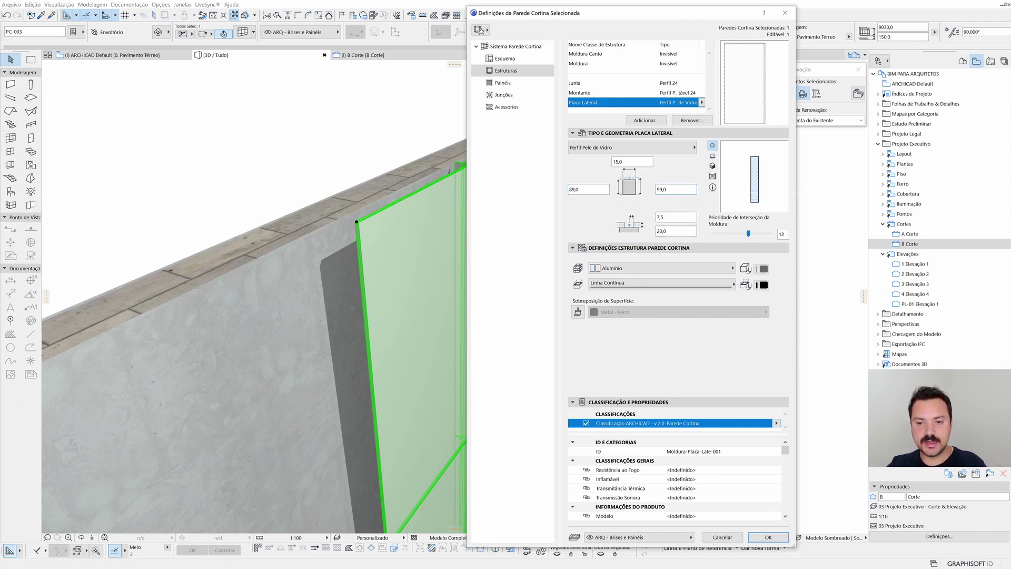
pyautogui.press('Tab')
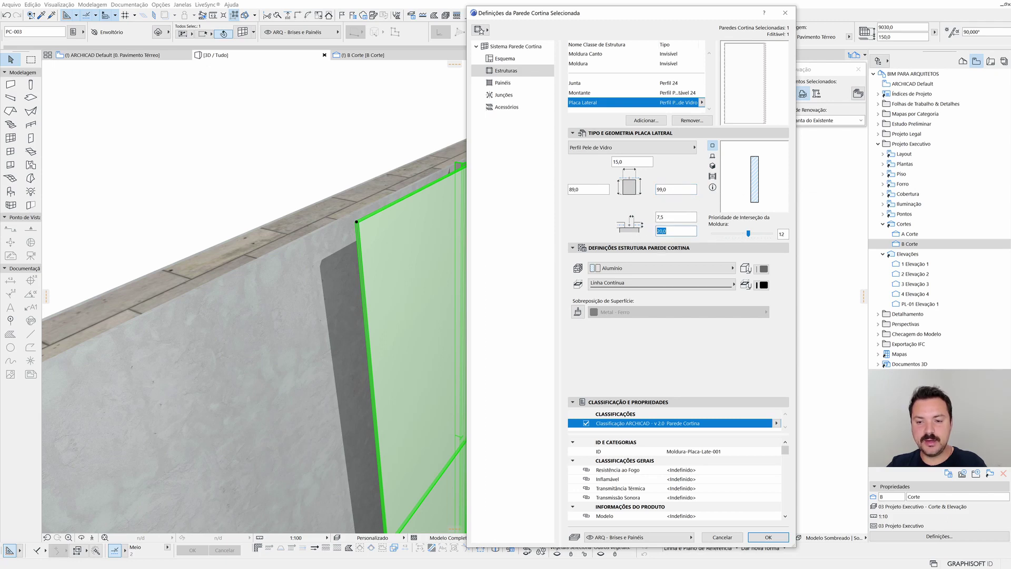
pyautogui.write('13,5')
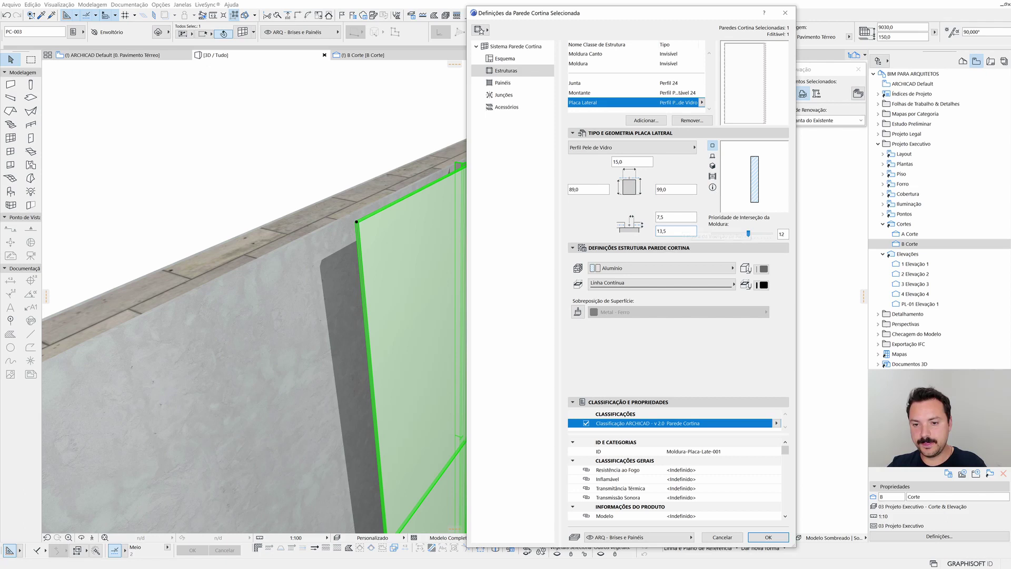
pyautogui.press('Return')
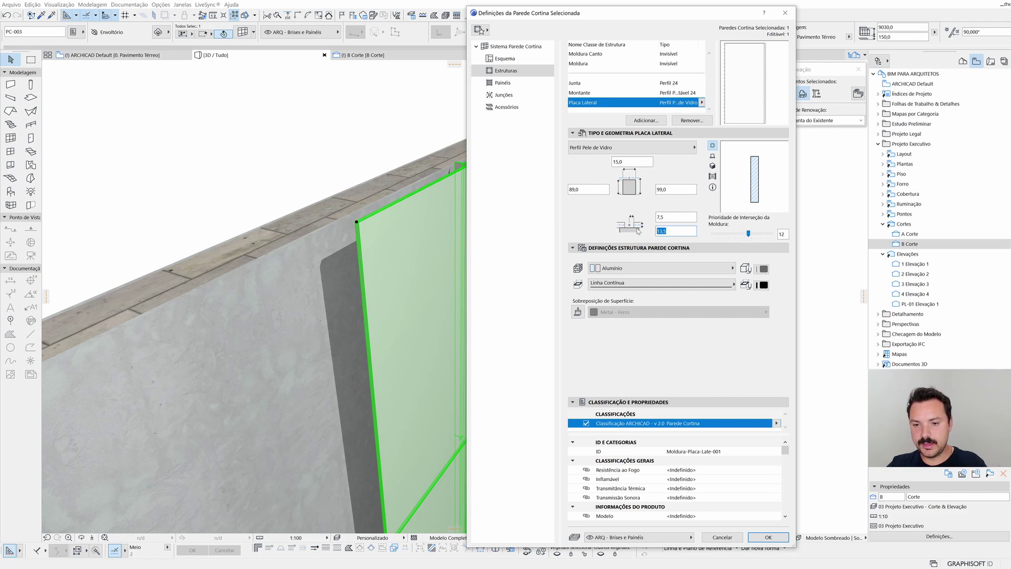
pyautogui.write('13')
pyautogui.press('Return')
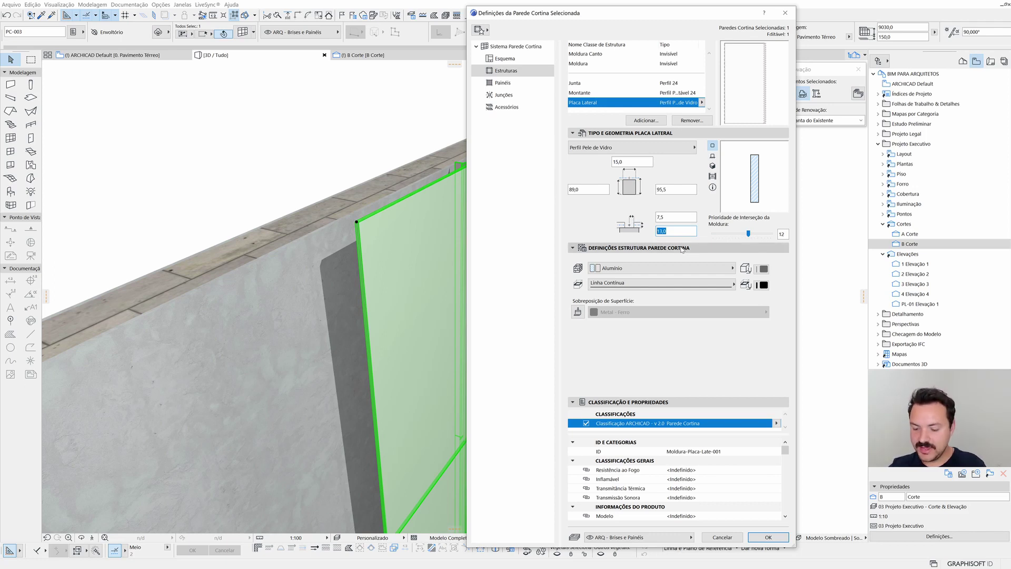
# Set the side-plate offset to 27,0 with depth 102,5 and apply the settings.
pyautogui.write('27')
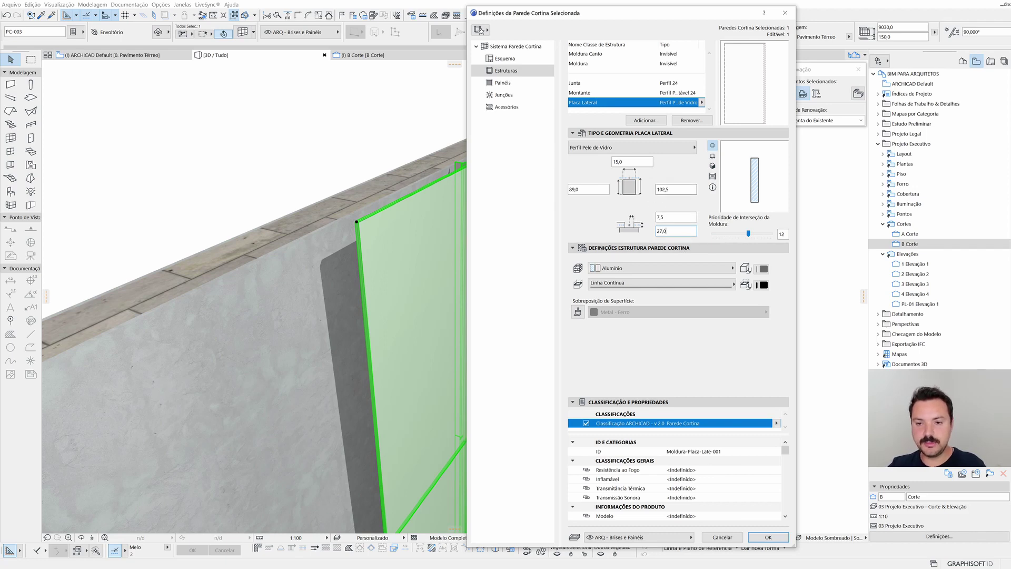
pyautogui.click(659, 189)
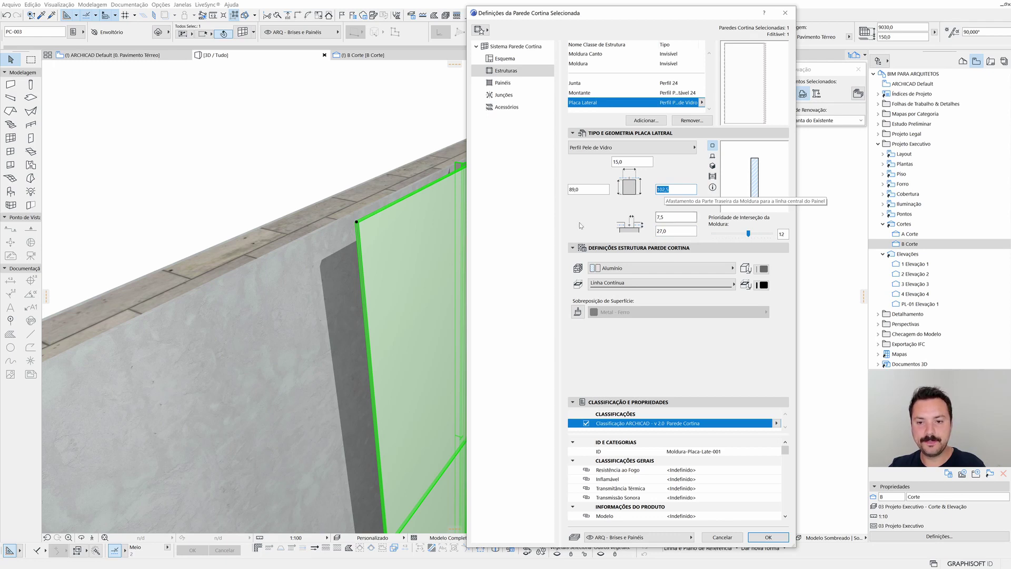
pyautogui.click(768, 537)
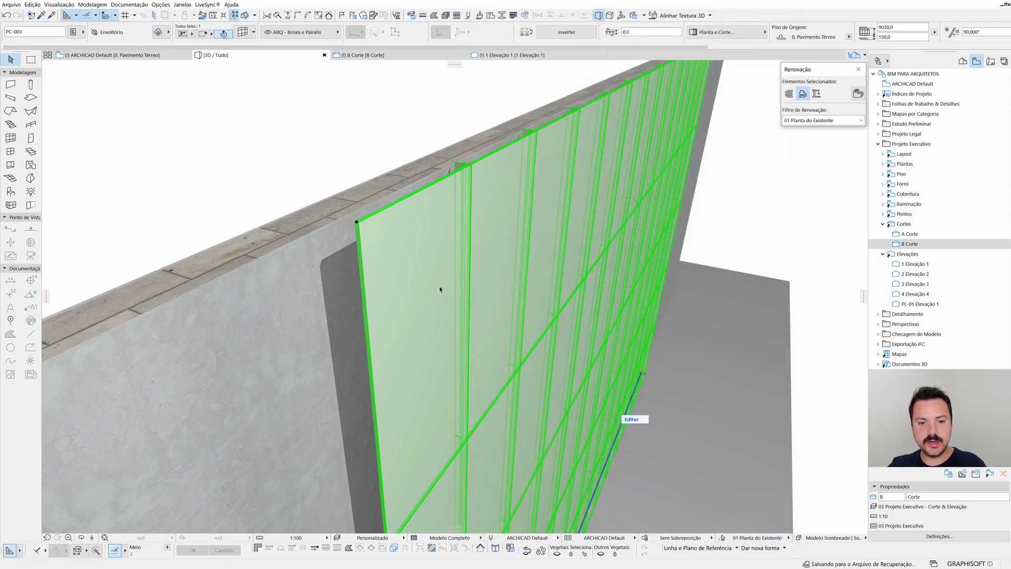
# Select the curtain wall's end frame members and assign them the Placa Lateral class.
pyautogui.keyDown('shift'); pyautogui.moveTo(440, 287); pyautogui.dragTo(657, 373, button='middle'); pyautogui.keyUp('shift')
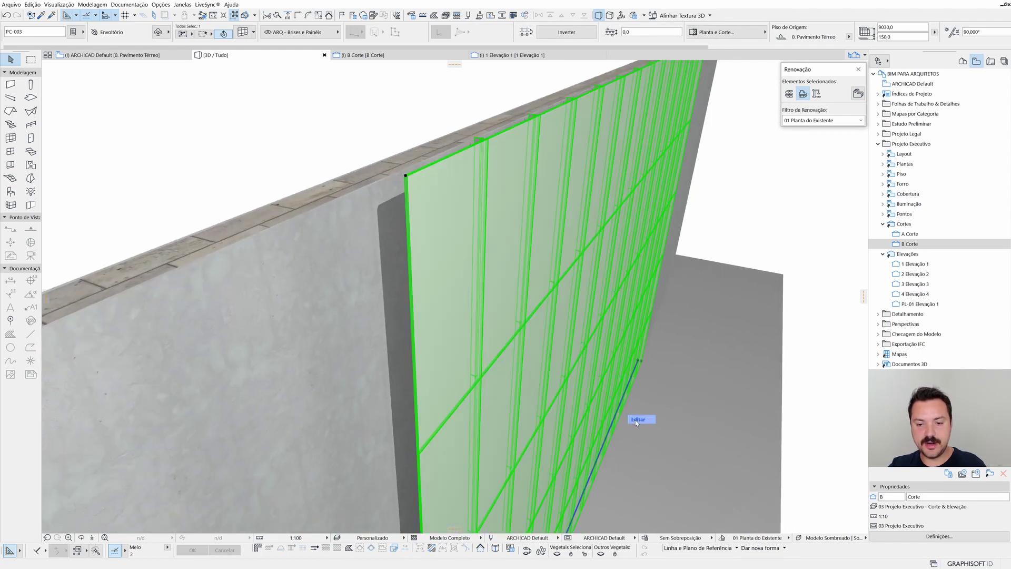
pyautogui.click(638, 419)
pyautogui.click(406, 194)
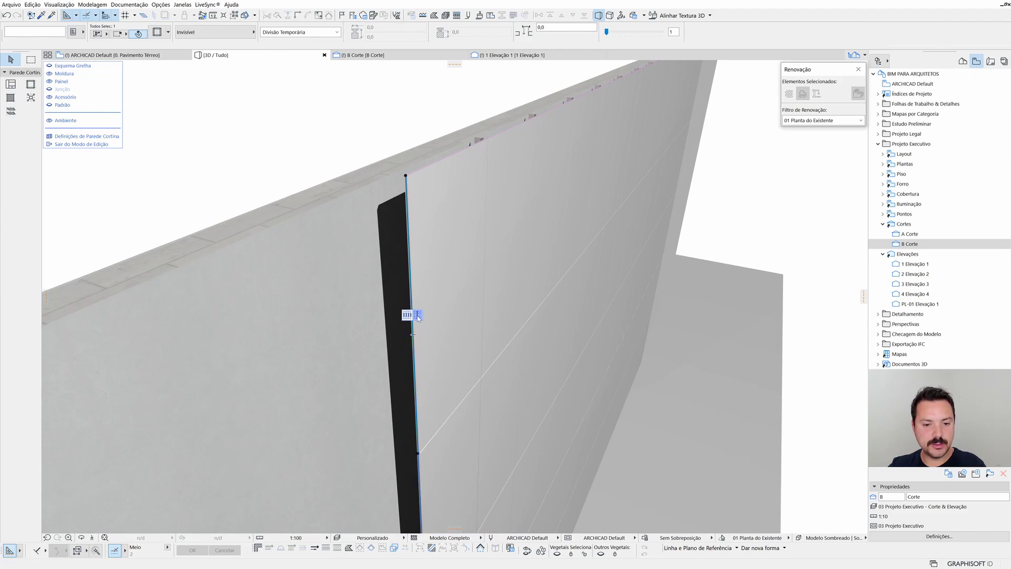
pyautogui.click(418, 318)
pyautogui.keyDown('shift'); pyautogui.moveTo(418, 318); pyautogui.dragTo(458, 321, button='middle'); pyautogui.keyUp('shift')
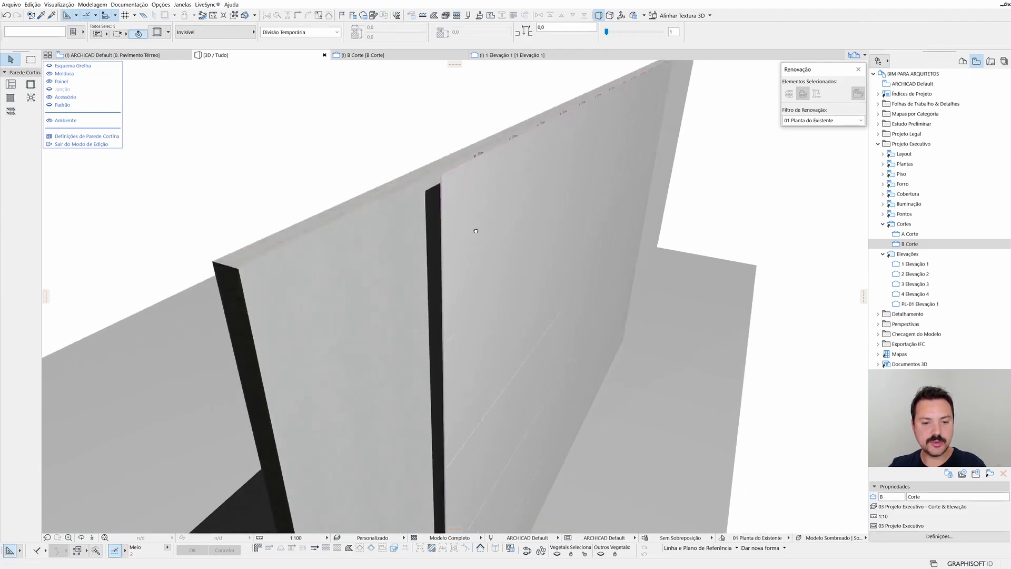
pyautogui.keyDown('shift'); pyautogui.moveTo(458, 271); pyautogui.dragTo(467, 273, button='middle'); pyautogui.keyUp('shift')
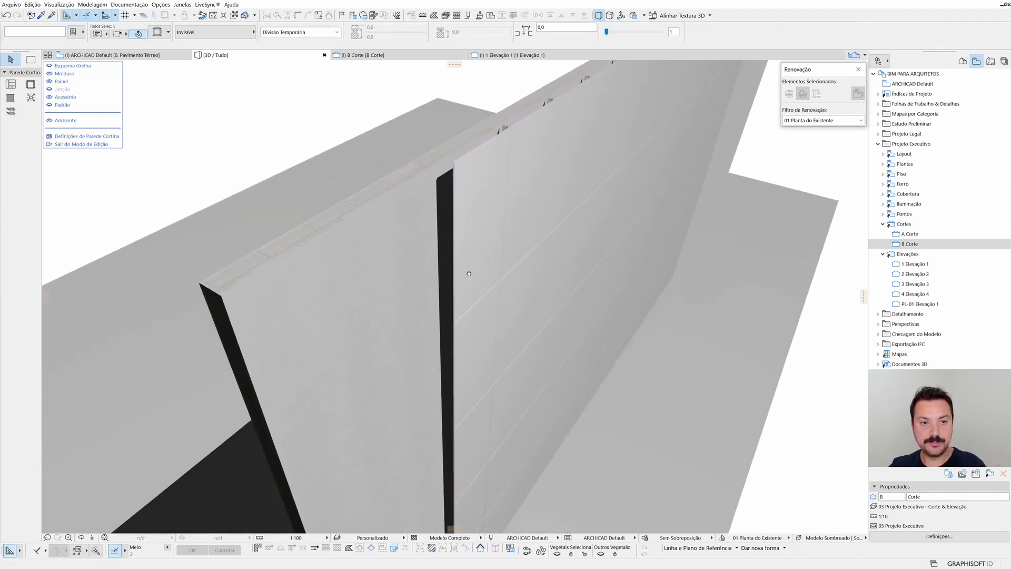
pyautogui.click(316, 33)
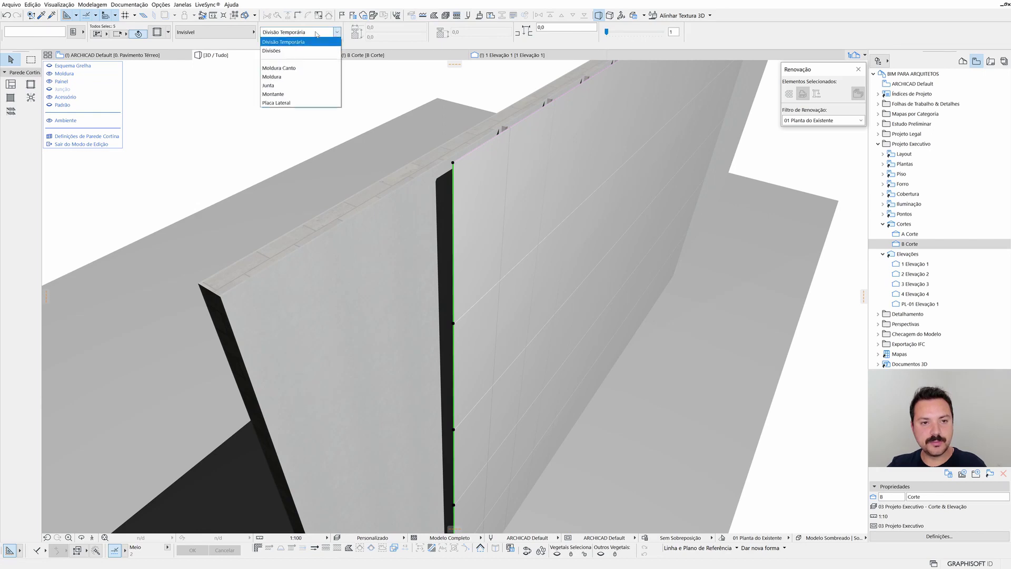
pyautogui.click(285, 103)
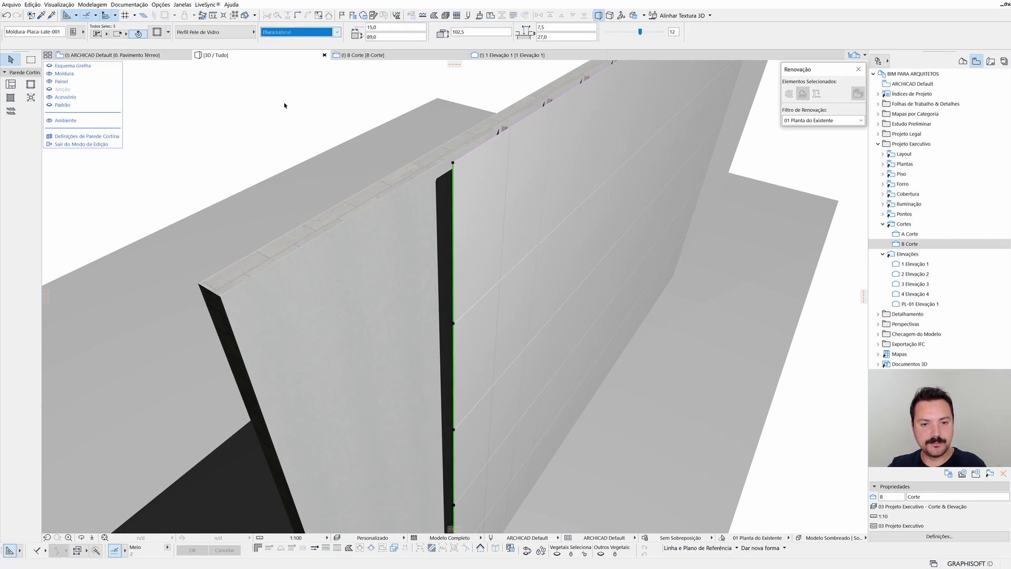
# Zoom in to inspect the new side plate, then exit curtain wall member editing.
pyautogui.scroll(5, 360, 176)
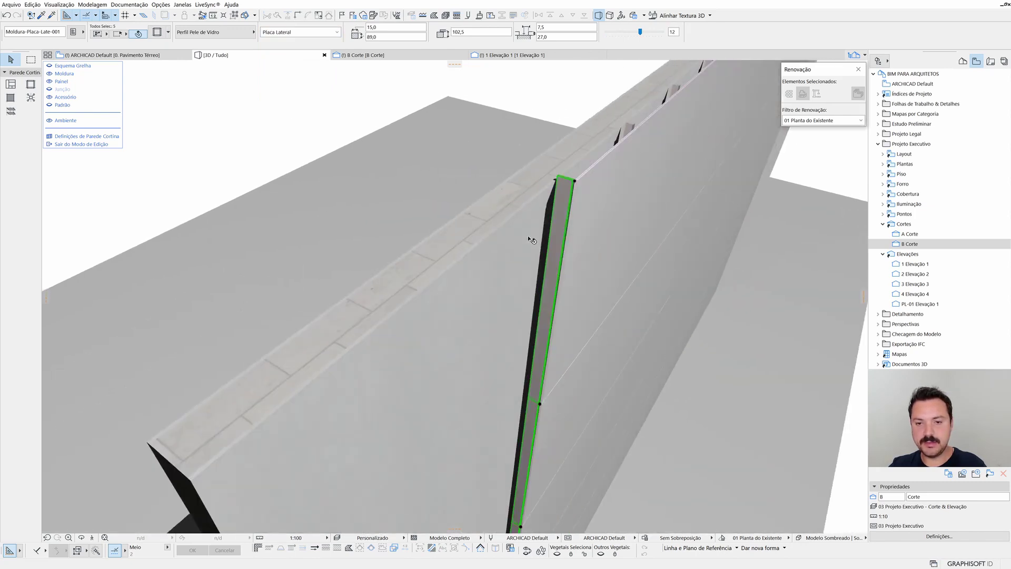
pyautogui.moveTo(588, 227)
pyautogui.keyDown('shift'); pyautogui.mouseDown(button='middle')
pyautogui.moveTo(573, 214)
pyautogui.moveTo(573, 187)
pyautogui.moveTo(515, 198)
pyautogui.moveTo(564, 180)
pyautogui.moveTo(527, 168)
pyautogui.moveTo(499, 141)
pyautogui.moveTo(490, 185)
pyautogui.moveTo(543, 215)
pyautogui.mouseUp(button='middle'); pyautogui.keyUp('shift')
pyautogui.scroll(3, 527, 168)
pyautogui.scroll(2, 463, 167)
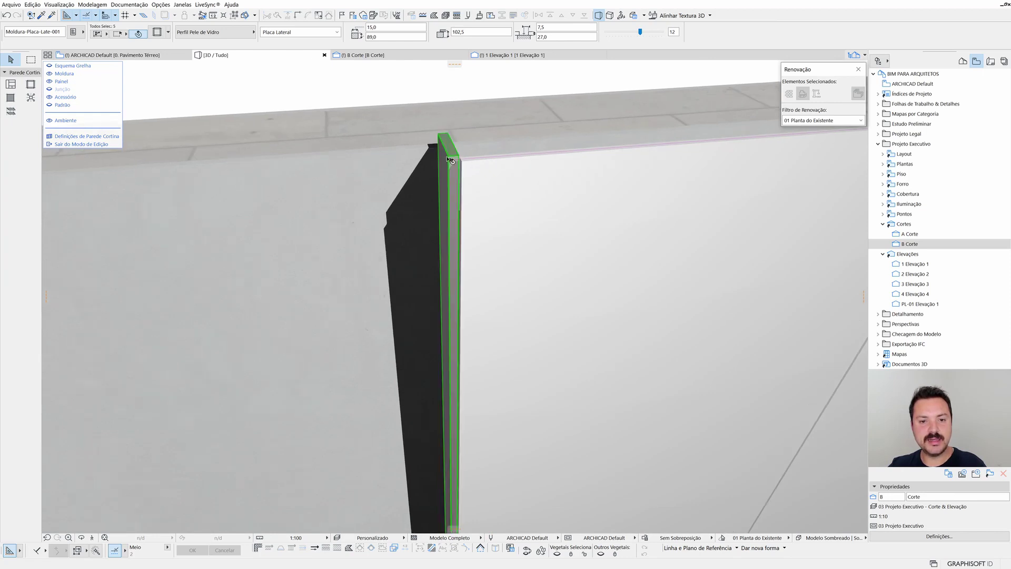
pyautogui.scroll(2, 450, 160)
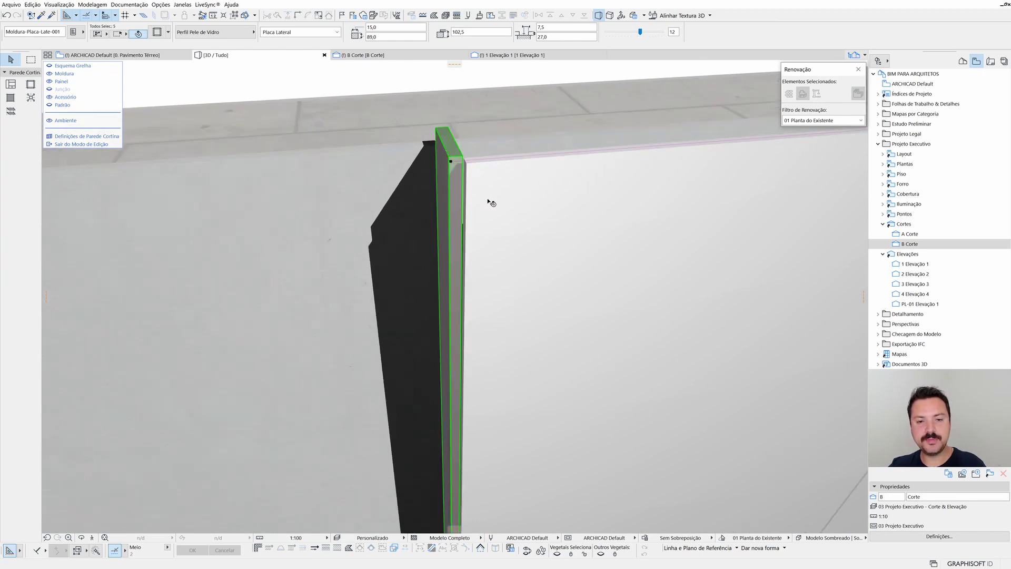
pyautogui.keyDown('shift'); pyautogui.moveTo(490, 201); pyautogui.dragTo(474, 181, button='middle'); pyautogui.keyUp('shift')
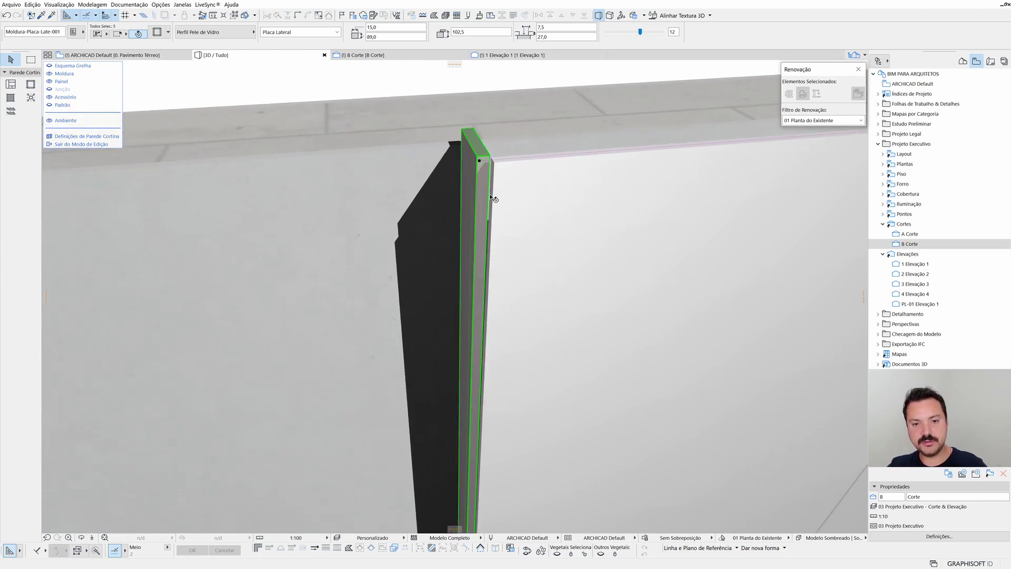
pyautogui.press('Escape')
pyautogui.press('Escape')
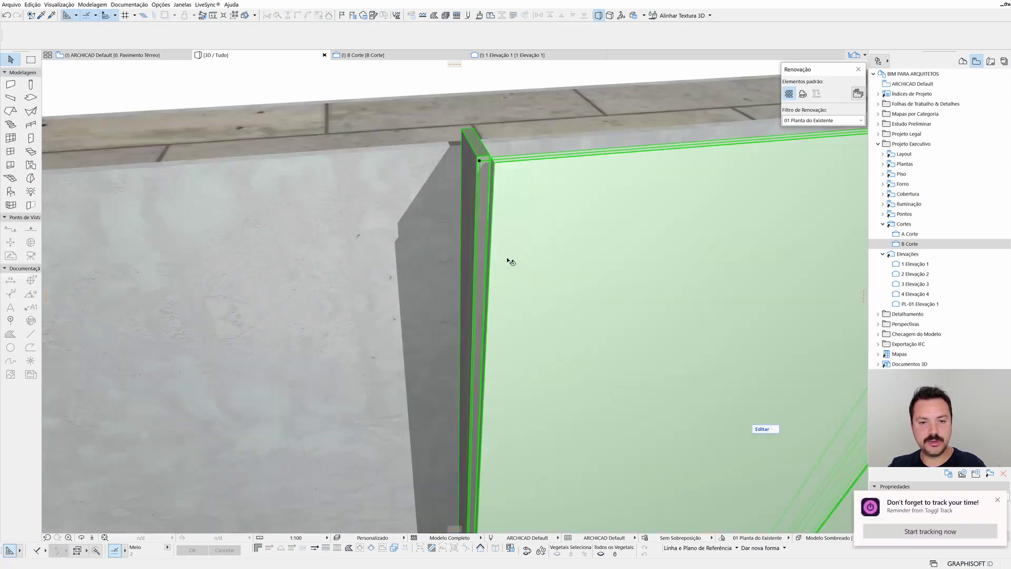
pyautogui.press('Escape')
# Change the Placa Lateral panel insertion from 7,5 to 0 and apply it.
pyautogui.click(573, 246)
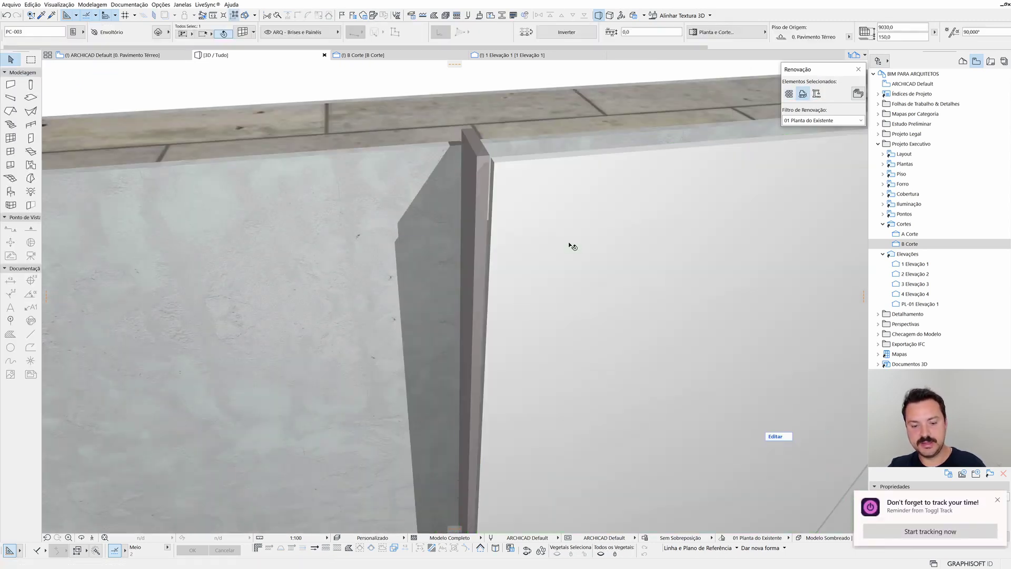
pyautogui.doubleClick(597, 250)
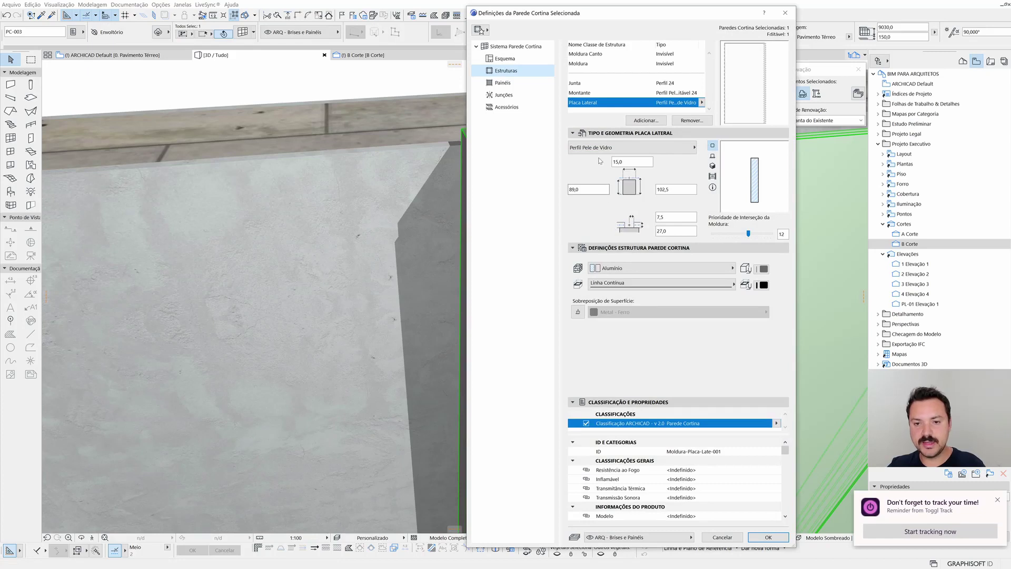
pyautogui.click(659, 216)
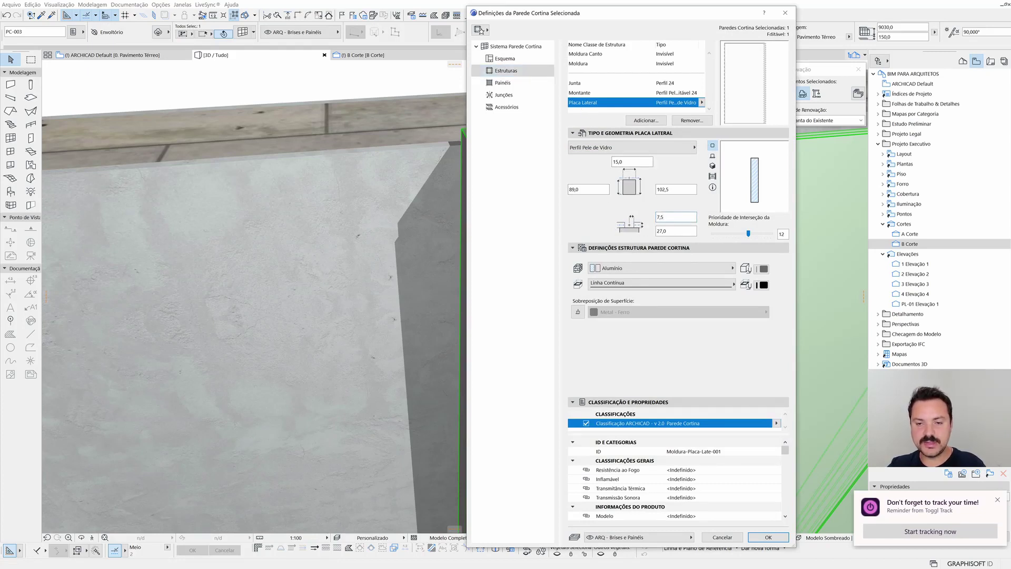
pyautogui.doubleClick(660, 217)
pyautogui.write('0')
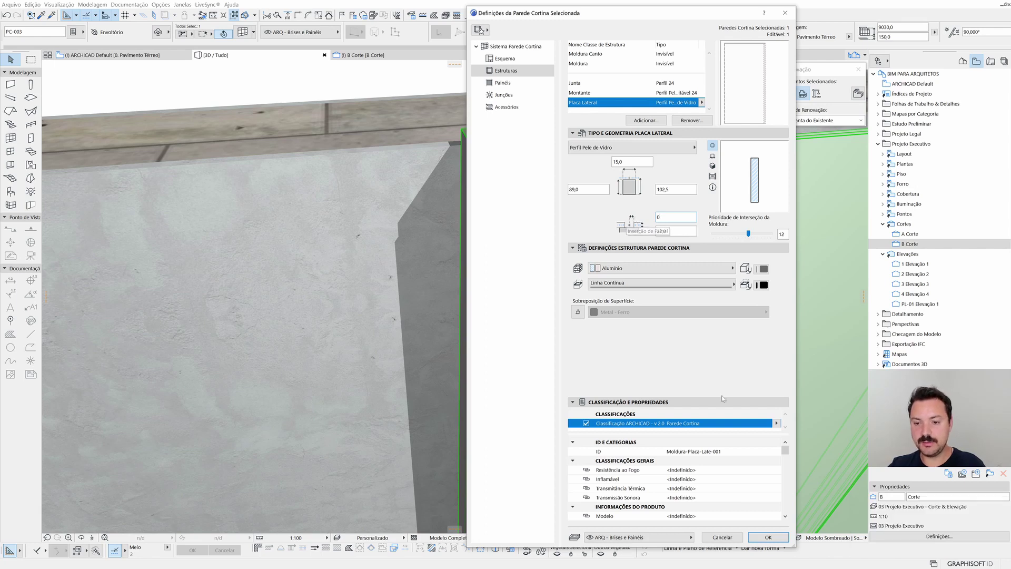
pyautogui.click(769, 537)
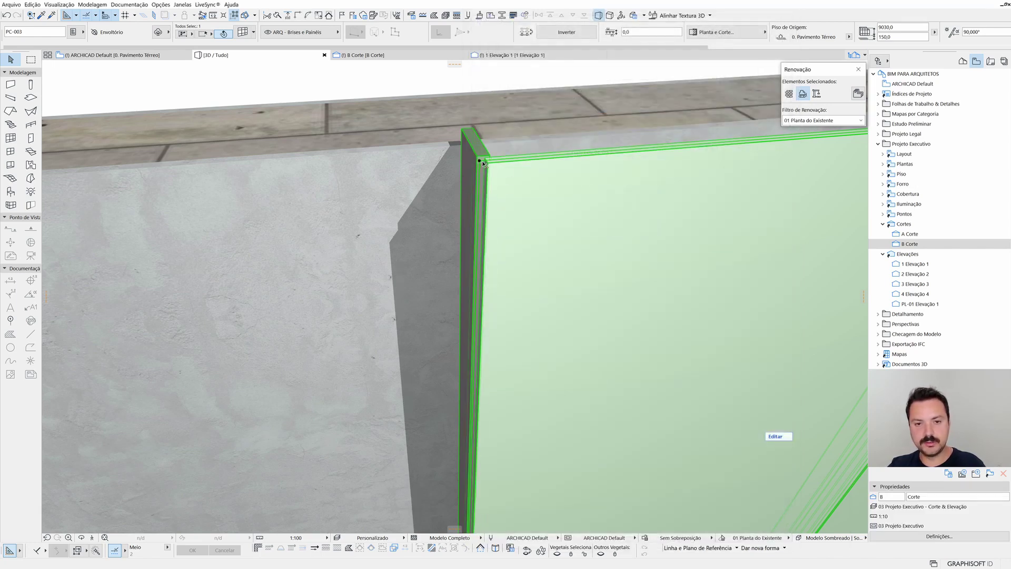
# Orbit around the curtain wall's top corner to check the side plate.
pyautogui.moveTo(504, 171)
pyautogui.keyDown('shift'); pyautogui.mouseDown(button='middle')
pyautogui.moveTo(439, 102)
pyautogui.moveTo(462, 193)
pyautogui.mouseUp(button='middle'); pyautogui.keyUp('shift')
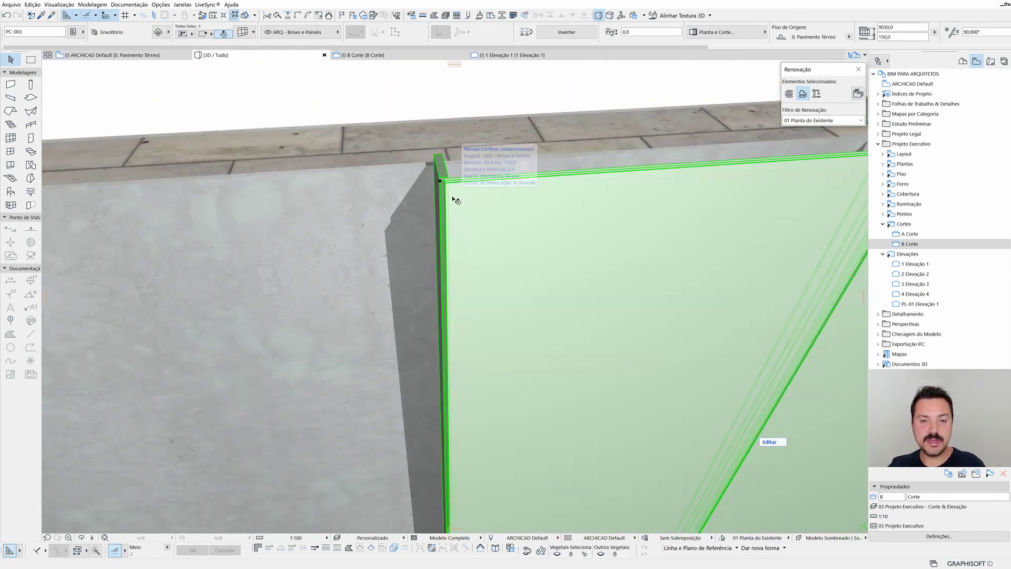
pyautogui.moveTo(463, 218)
pyautogui.keyDown('shift'); pyautogui.mouseDown(button='middle')
pyautogui.moveTo(520, 233)
pyautogui.moveTo(524, 282)
pyautogui.moveTo(495, 231)
pyautogui.moveTo(478, 153)
pyautogui.moveTo(504, 171)
pyautogui.mouseUp(button='middle'); pyautogui.keyUp('shift')
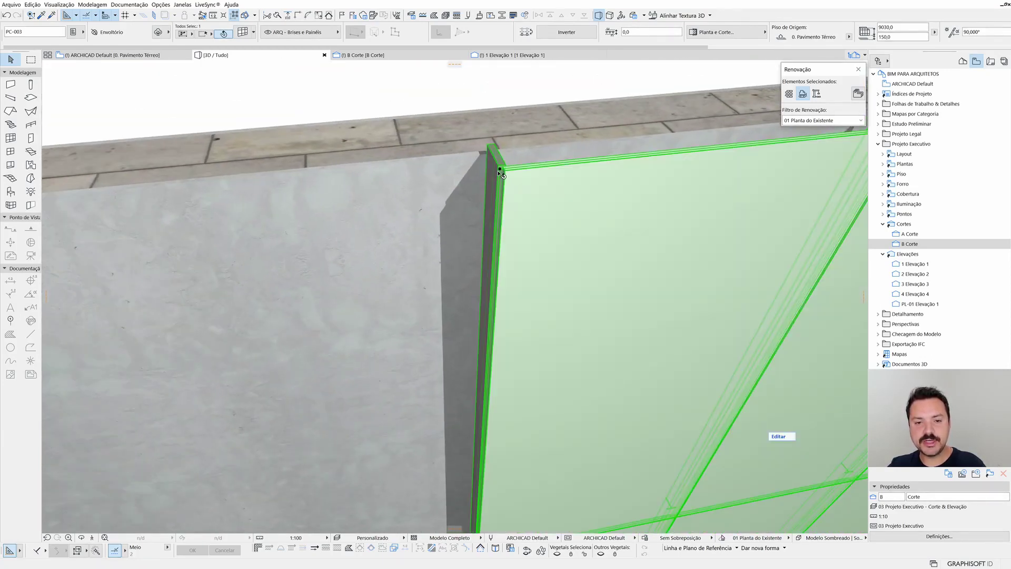
pyautogui.doubleClick(526, 212)
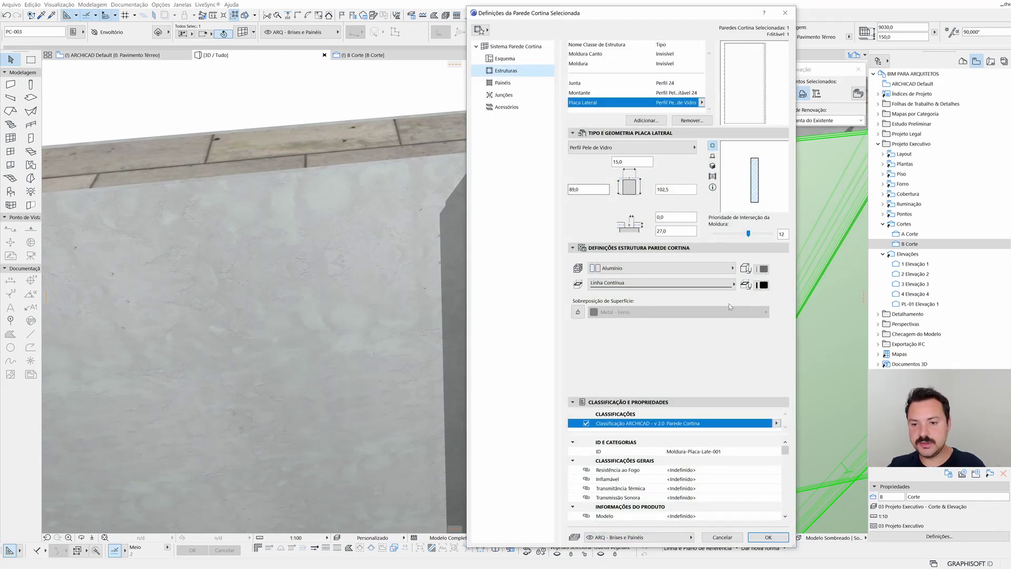
# Give Placa Lateral a -7,5 insertion, Anodizado - Branco surface and Painel de Parede Cortina classification.
pyautogui.click(675, 217)
pyautogui.write('-7,5')
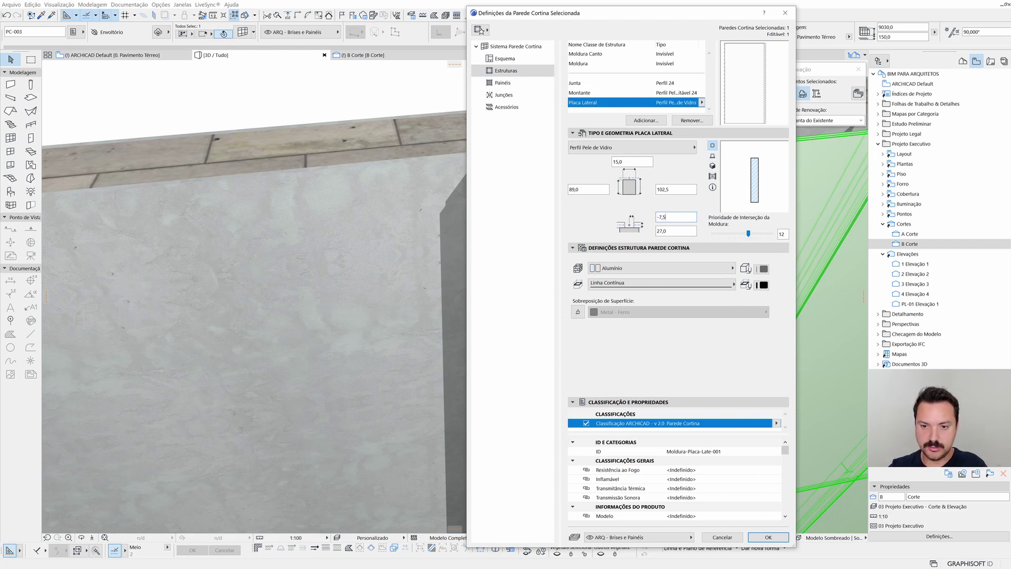
pyautogui.click(578, 312)
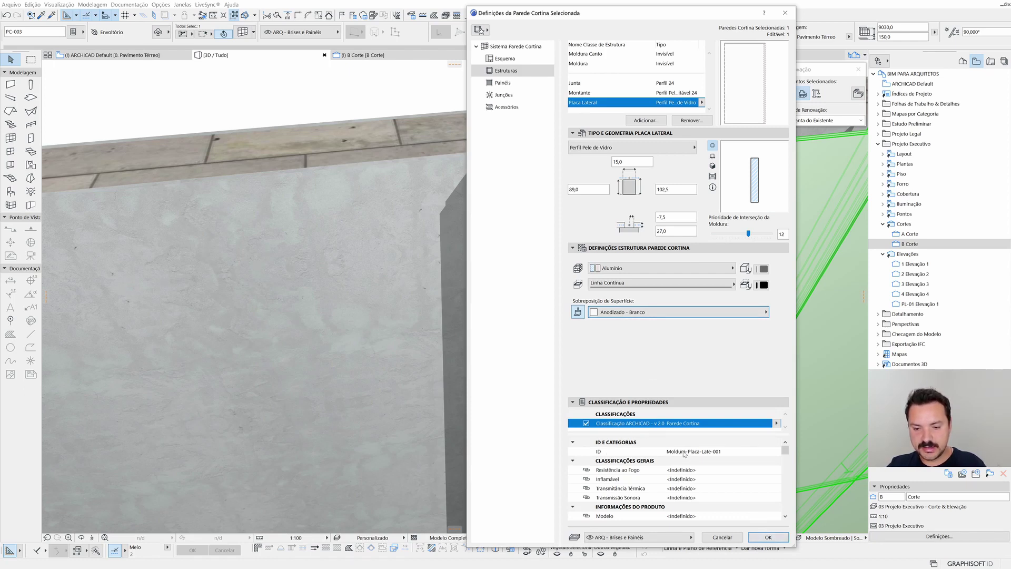
pyautogui.click(776, 423)
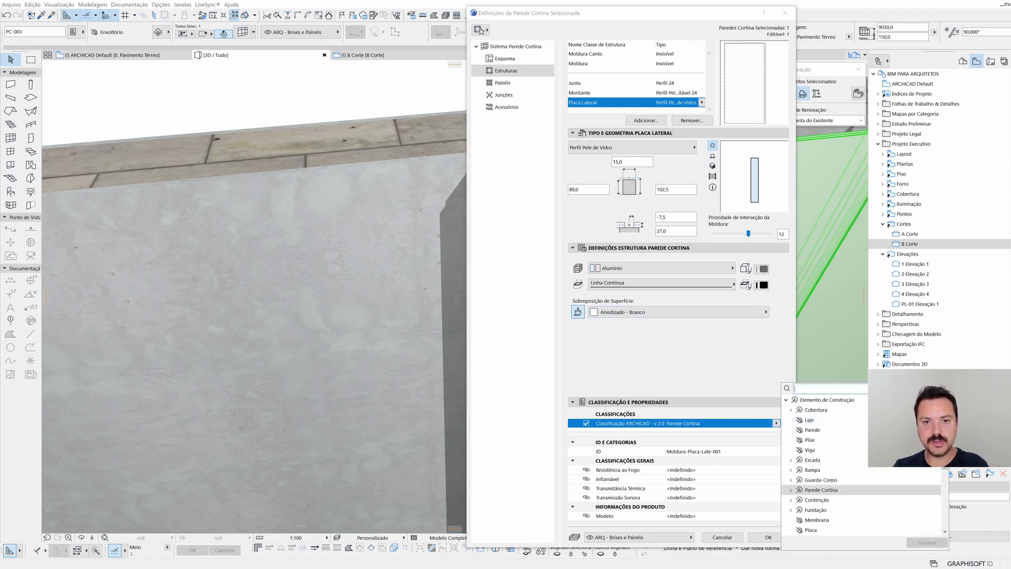
pyautogui.write('pain')
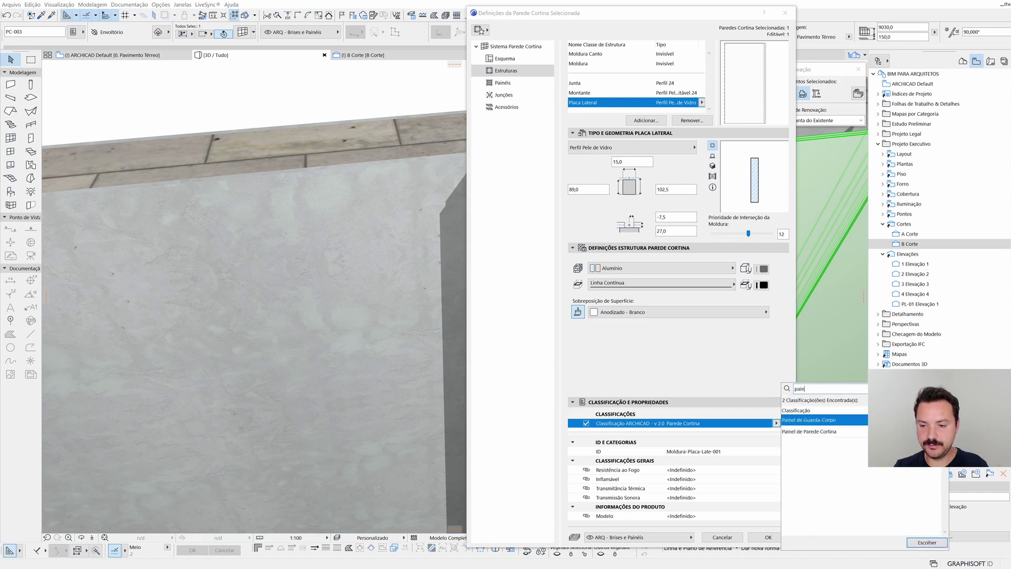
pyautogui.click(822, 431)
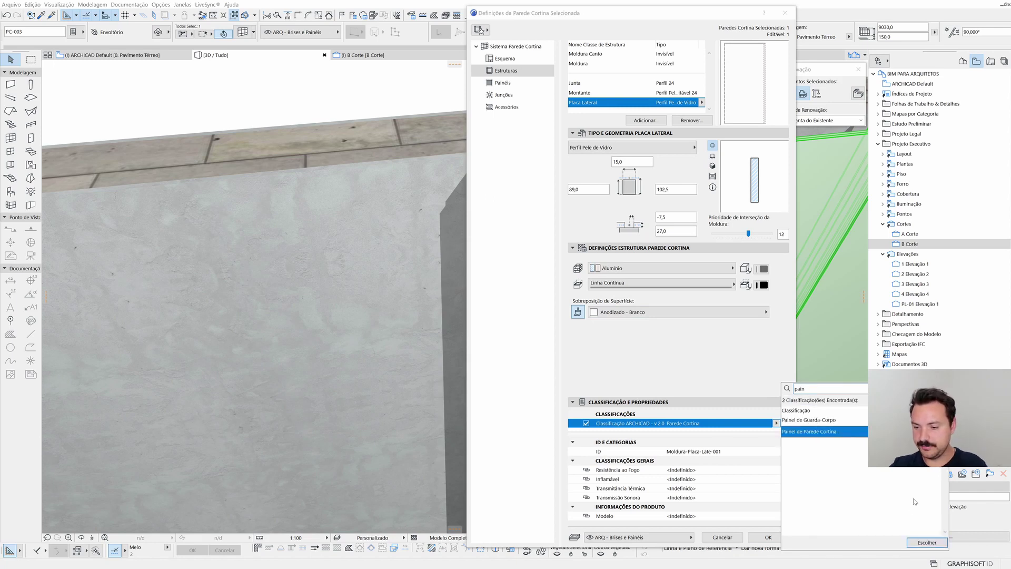
pyautogui.click(926, 542)
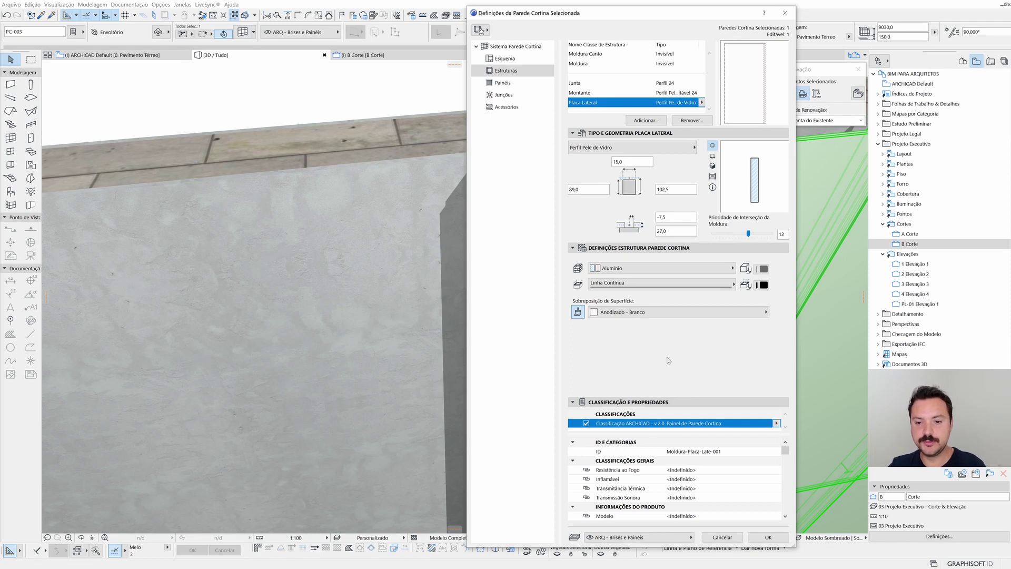
pyautogui.click(768, 537)
# Select the curtain wall and enter member editing, viewing its end edge.
pyautogui.moveTo(500, 316)
pyautogui.mouseDown()
pyautogui.moveTo(639, 368)
pyautogui.moveTo(509, 330)
pyautogui.moveTo(582, 304)
pyautogui.moveTo(514, 304)
pyautogui.moveTo(432, 327)
pyautogui.moveTo(546, 293)
pyautogui.moveTo(569, 309)
pyautogui.moveTo(519, 337)
pyautogui.moveTo(446, 403)
pyautogui.moveTo(489, 386)
pyautogui.moveTo(323, 309)
pyautogui.moveTo(564, 338)
pyautogui.moveTo(500, 318)
pyautogui.moveTo(537, 305)
pyautogui.moveTo(523, 298)
pyautogui.moveTo(568, 264)
pyautogui.moveTo(518, 236)
pyautogui.moveTo(599, 262)
pyautogui.mouseUp()
pyautogui.press('Escape')
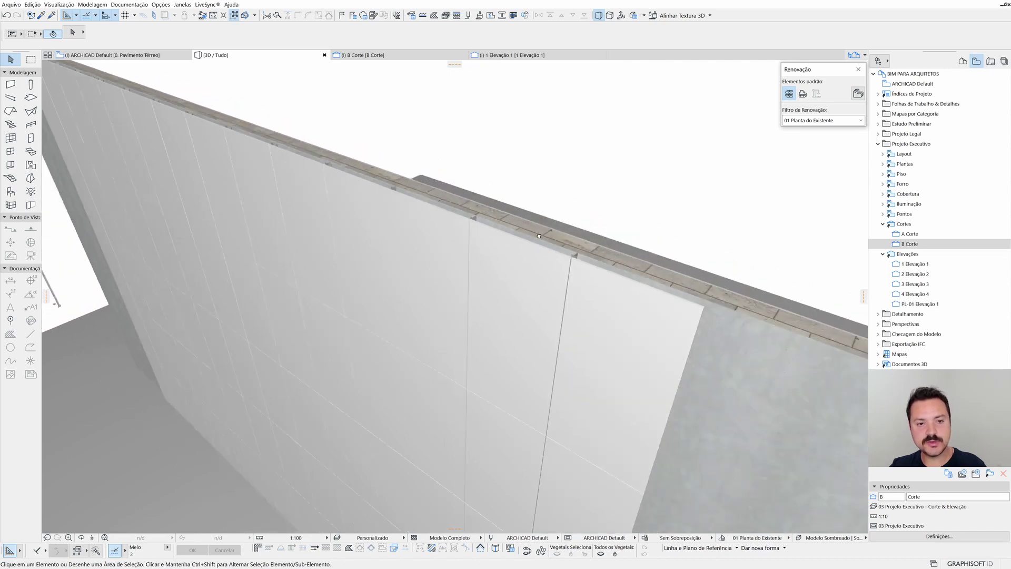
pyautogui.moveTo(305, 153)
pyautogui.mouseDown()
pyautogui.moveTo(187, 132)
pyautogui.moveTo(432, 274)
pyautogui.moveTo(571, 282)
pyautogui.moveTo(559, 271)
pyautogui.mouseUp()
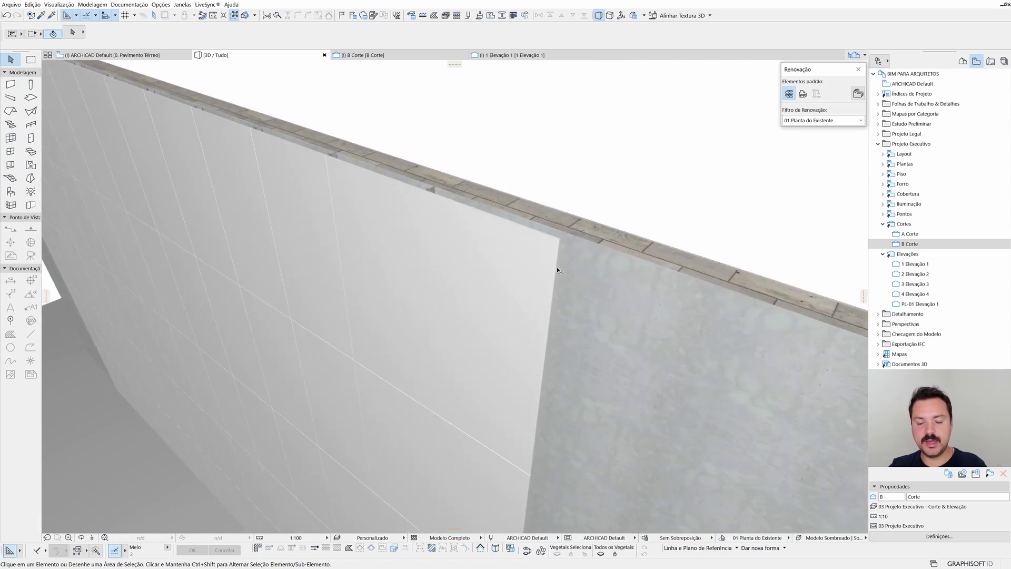
pyautogui.click(558, 270)
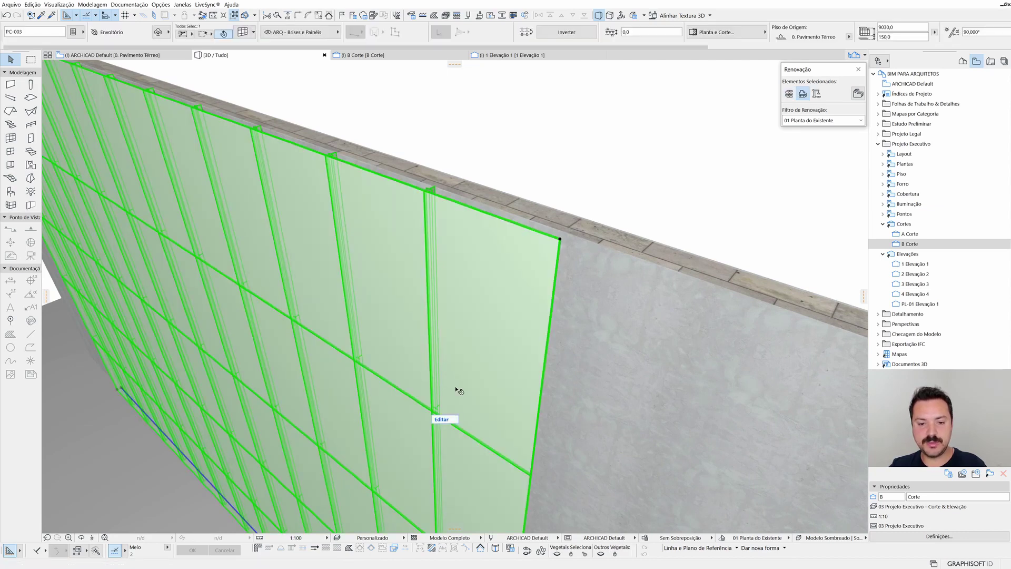
pyautogui.doubleClick(621, 334)
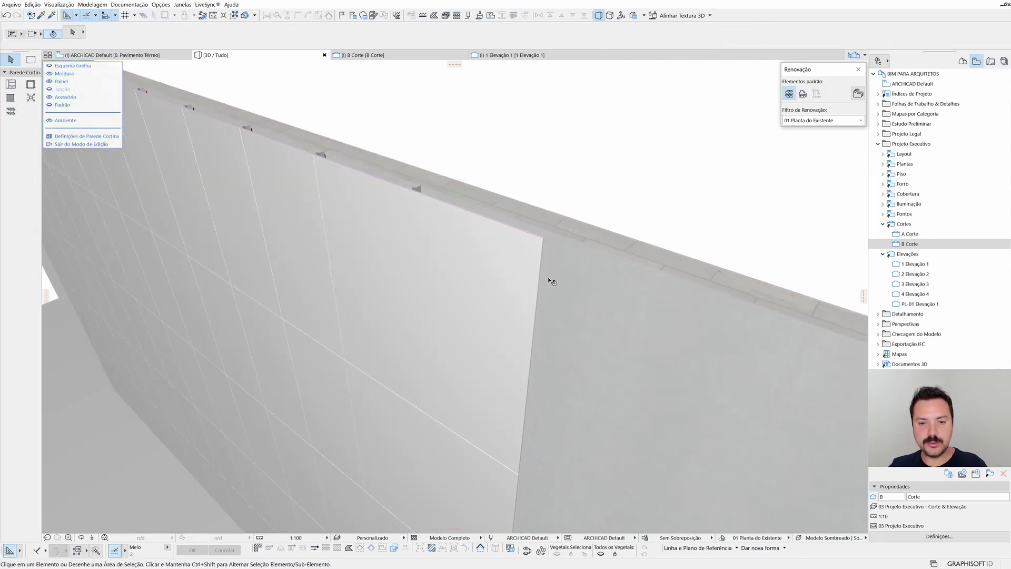
pyautogui.moveTo(560, 277)
pyautogui.mouseDown()
pyautogui.moveTo(521, 267)
pyautogui.moveTo(528, 260)
pyautogui.mouseUp()
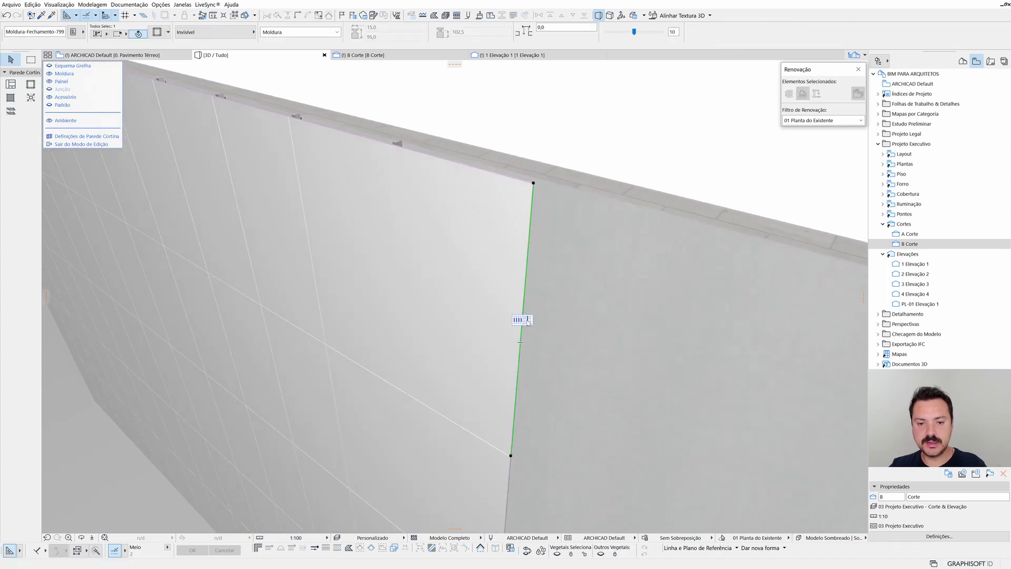
# Make the end frame beside the masonry wall a Placa Lateral, then show the floor plan.
pyautogui.click(527, 321)
pyautogui.press('Escape')
pyautogui.moveTo(598, 323)
pyautogui.mouseDown()
pyautogui.moveTo(555, 264)
pyautogui.moveTo(488, 353)
pyautogui.moveTo(516, 344)
pyautogui.moveTo(328, 79)
pyautogui.mouseUp()
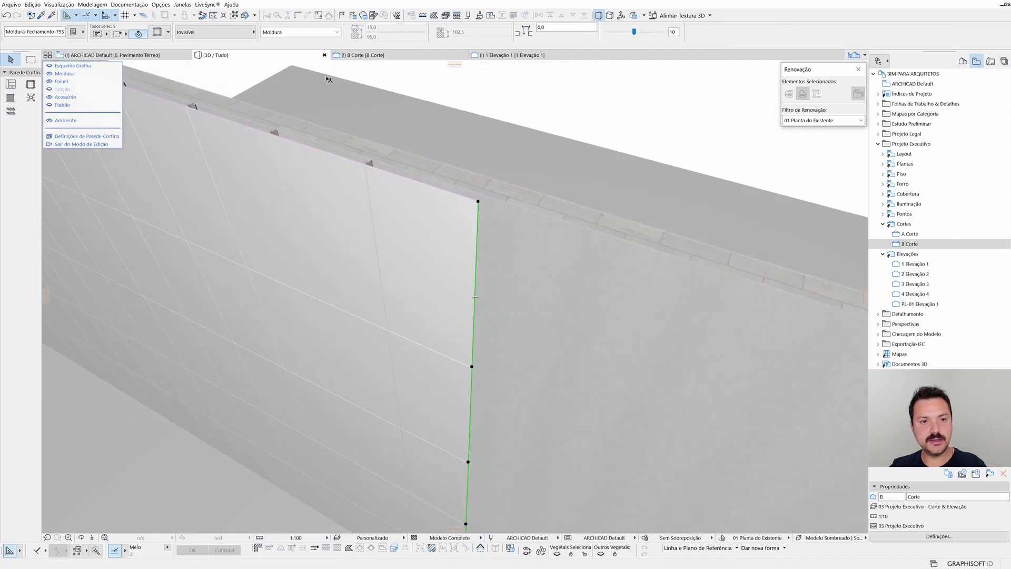
pyautogui.click(285, 34)
pyautogui.click(274, 97)
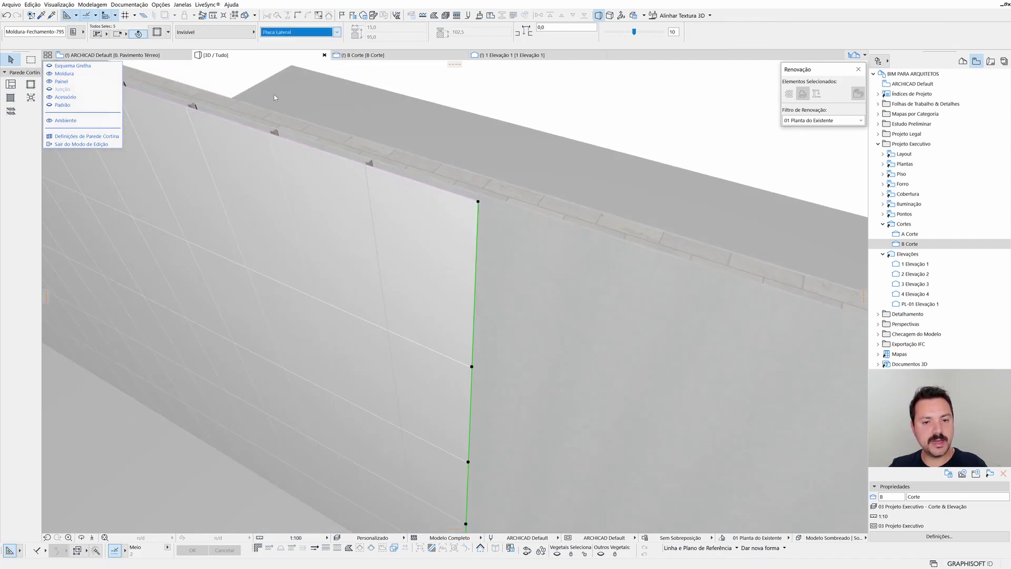
pyautogui.moveTo(472, 226)
pyautogui.keyDown('shift'); pyautogui.mouseDown(button='middle')
pyautogui.moveTo(362, 182)
pyautogui.moveTo(479, 199)
pyautogui.moveTo(417, 185)
pyautogui.mouseUp(button='middle'); pyautogui.keyUp('shift')
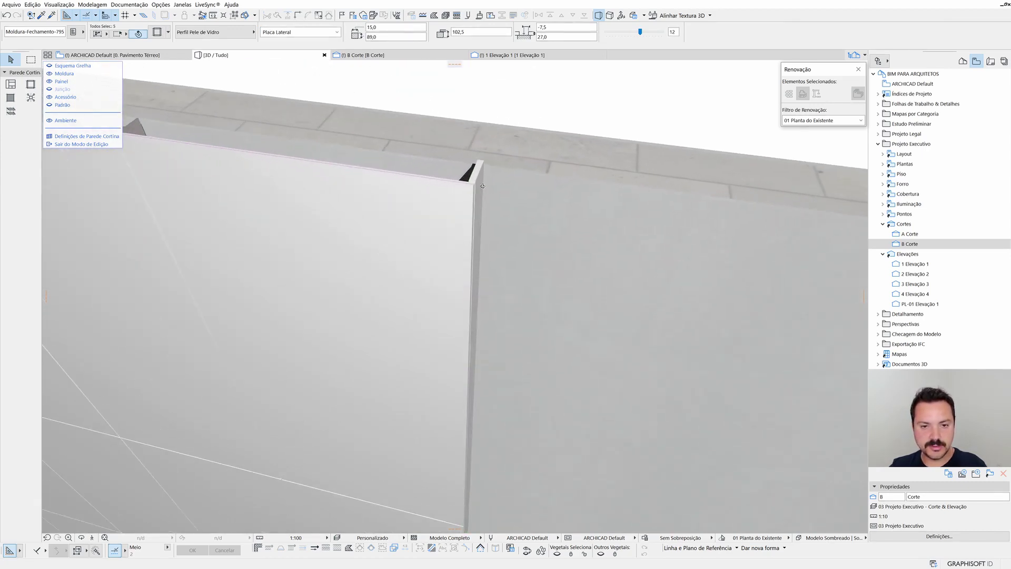
pyautogui.press('Escape')
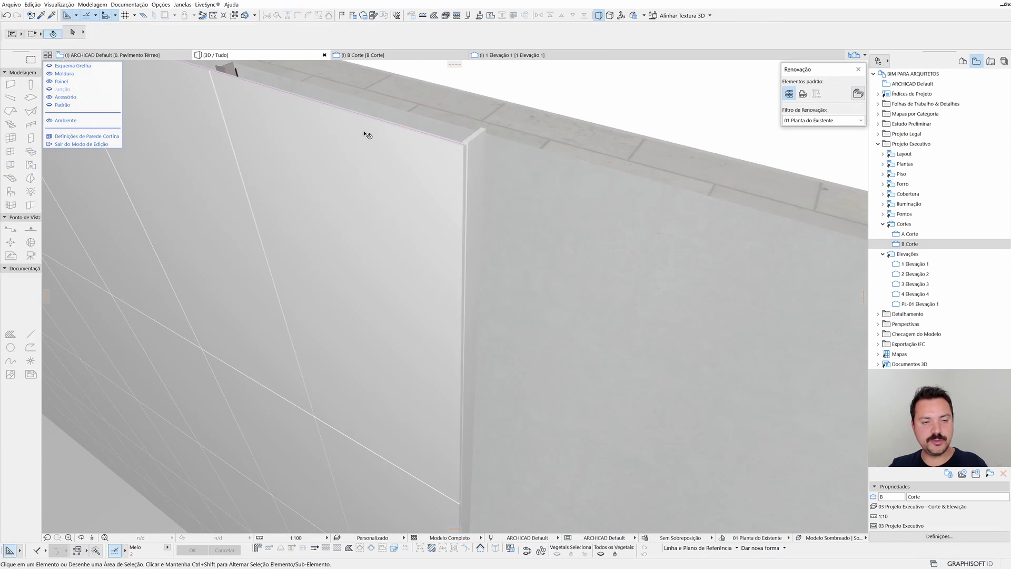
pyautogui.click(143, 54)
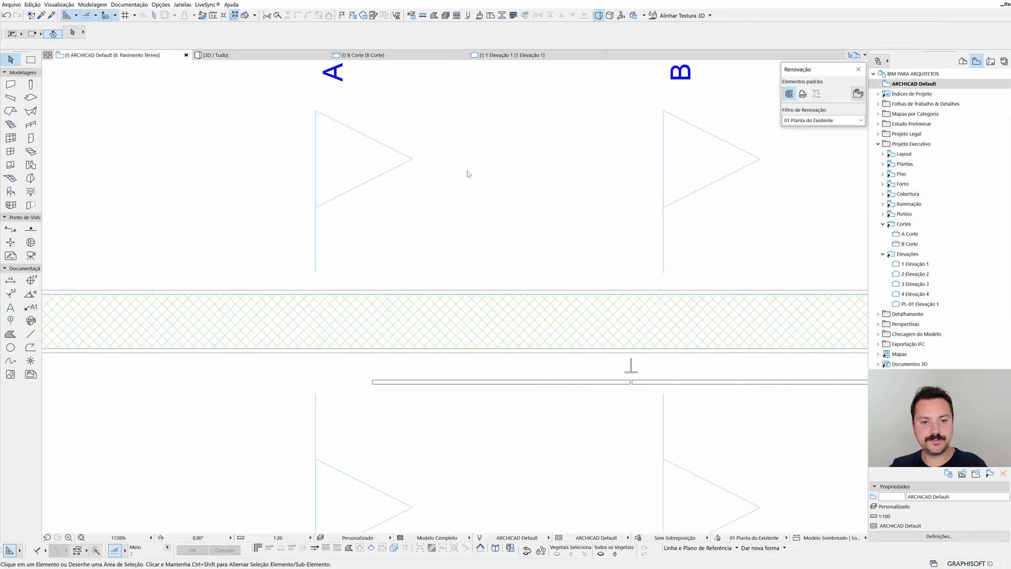
# Open the A Corte section from section marker A with current view settings.
pyautogui.scroll(-2, 467, 169)
pyautogui.scroll(-2, 430, 287)
pyautogui.scroll(2, 391, 245)
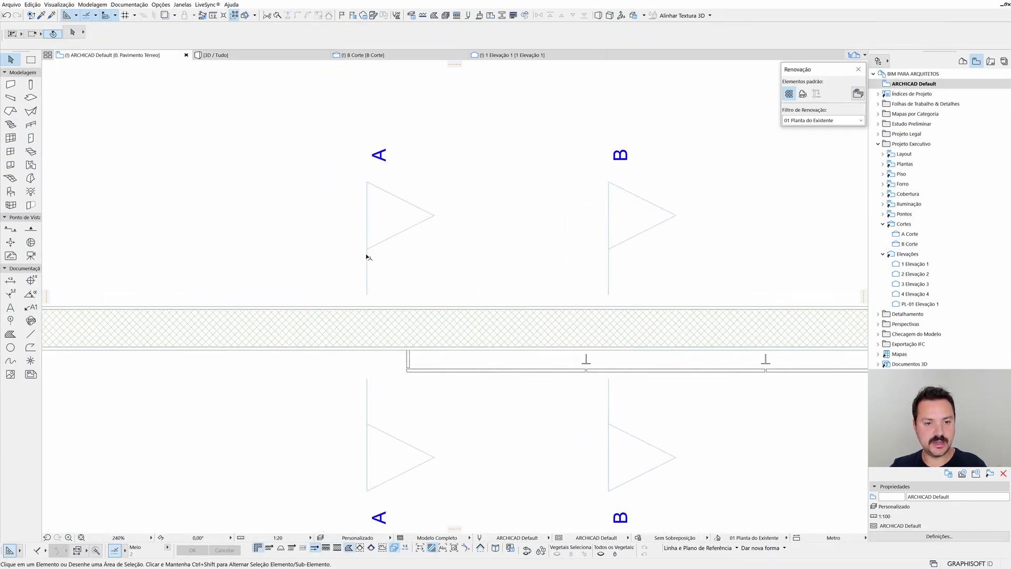
pyautogui.click(367, 257)
pyautogui.rightClick(368, 255)
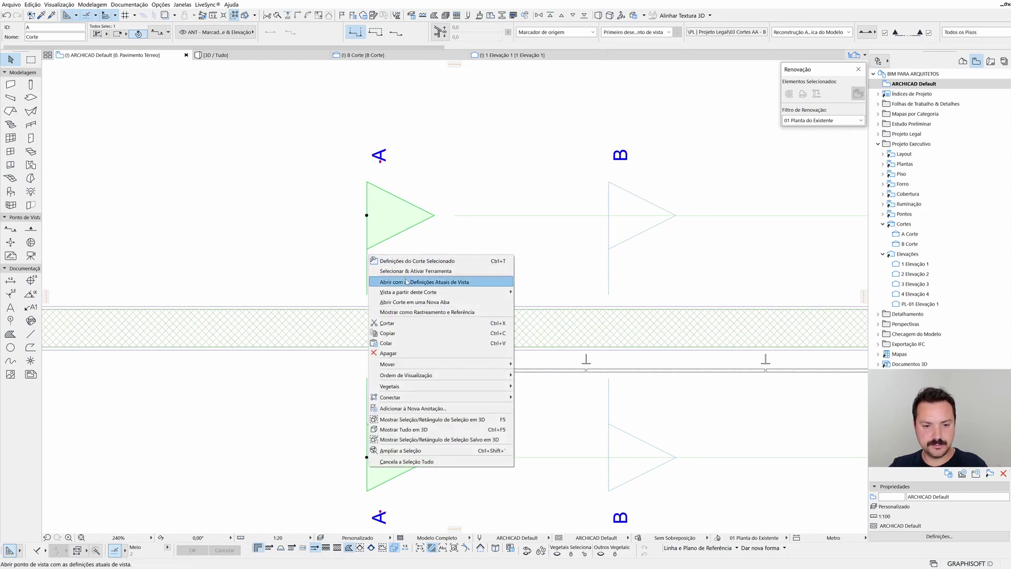
pyautogui.click(407, 282)
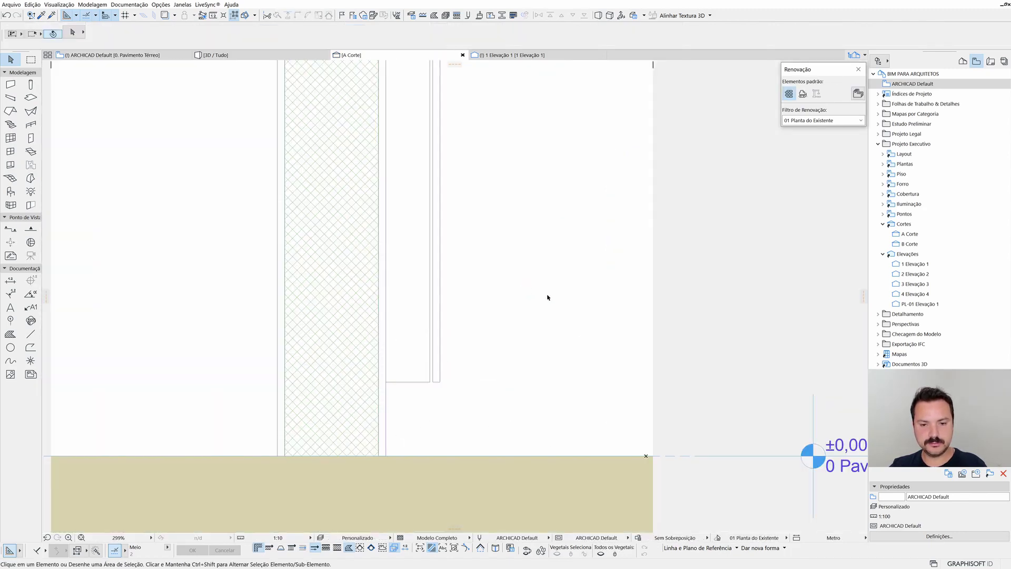
pyautogui.scroll(5, 413, 384)
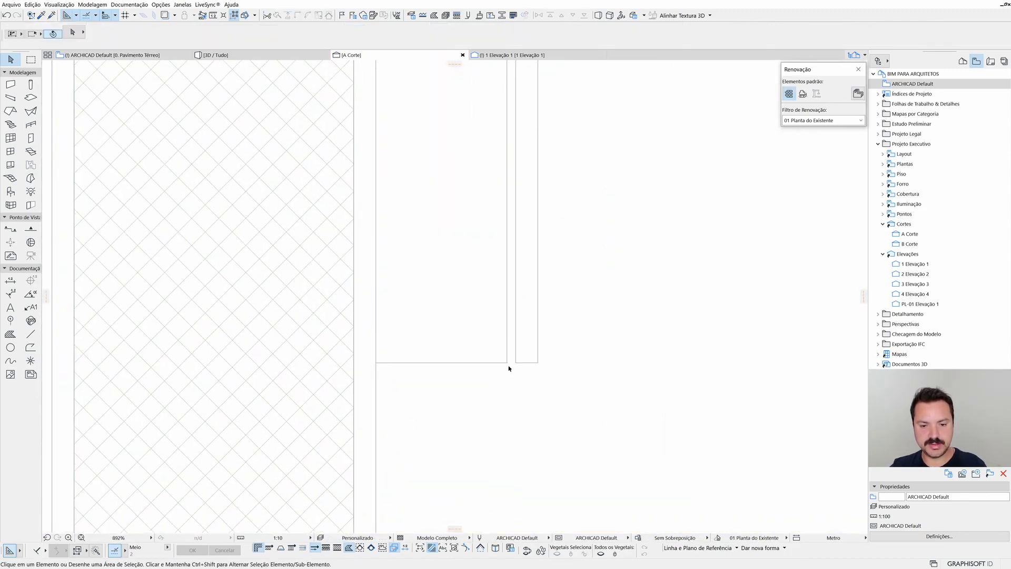
pyautogui.scroll(2, 422, 339)
# Measure the 15,0 frame offset in the section, then return to 3D near the side plate.
pyautogui.press('m')
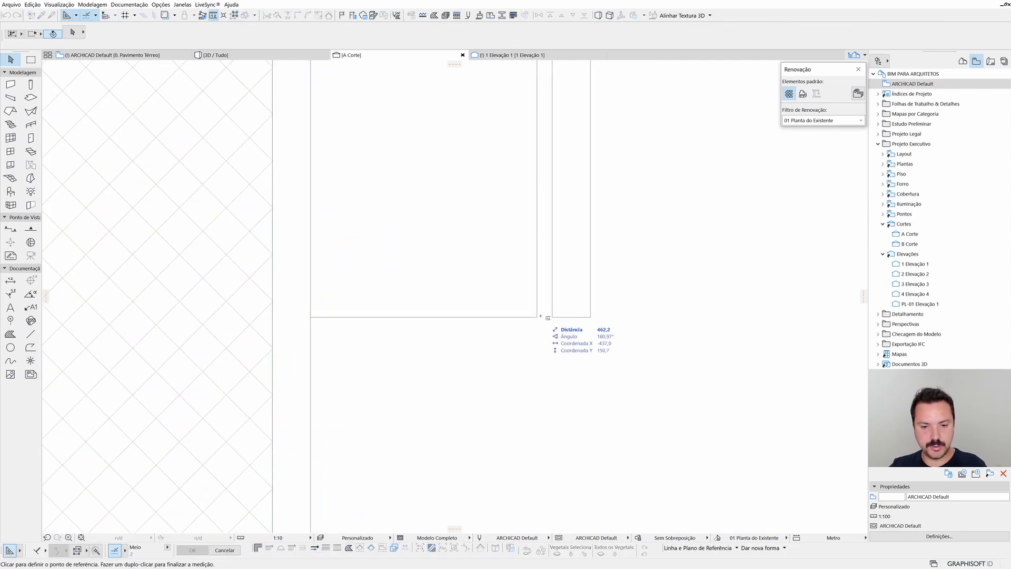
pyautogui.click(536, 317)
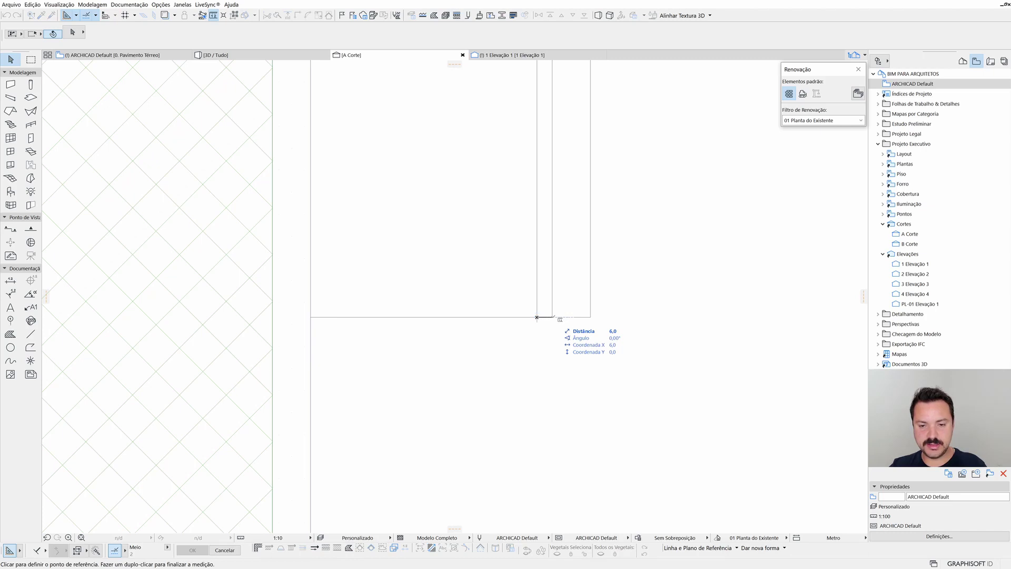
pyautogui.click(552, 317)
pyautogui.moveTo(552, 317); pyautogui.dragTo(532, 320, button='middle')
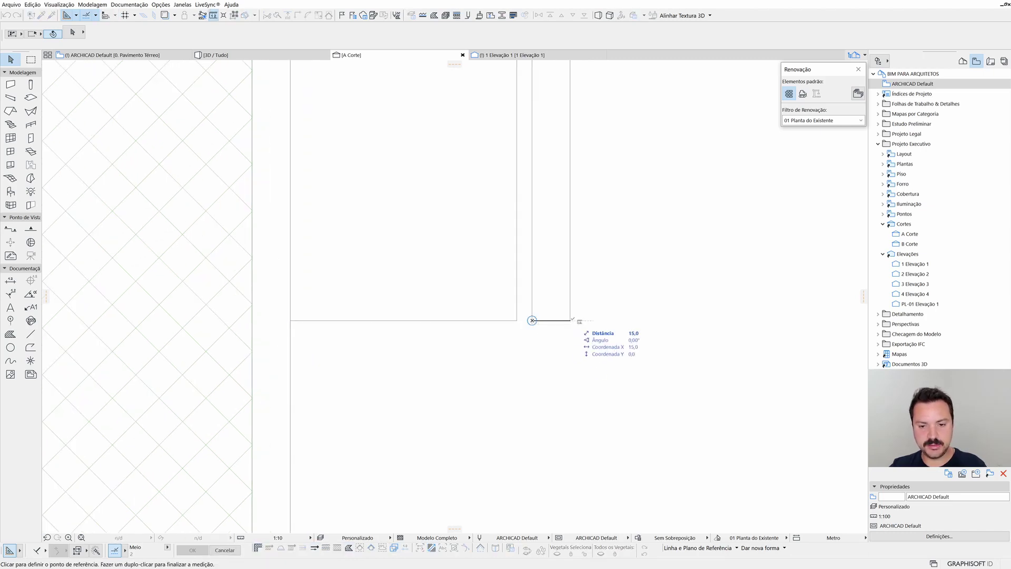
pyautogui.press('Escape')
pyautogui.scroll(5, 579, 326)
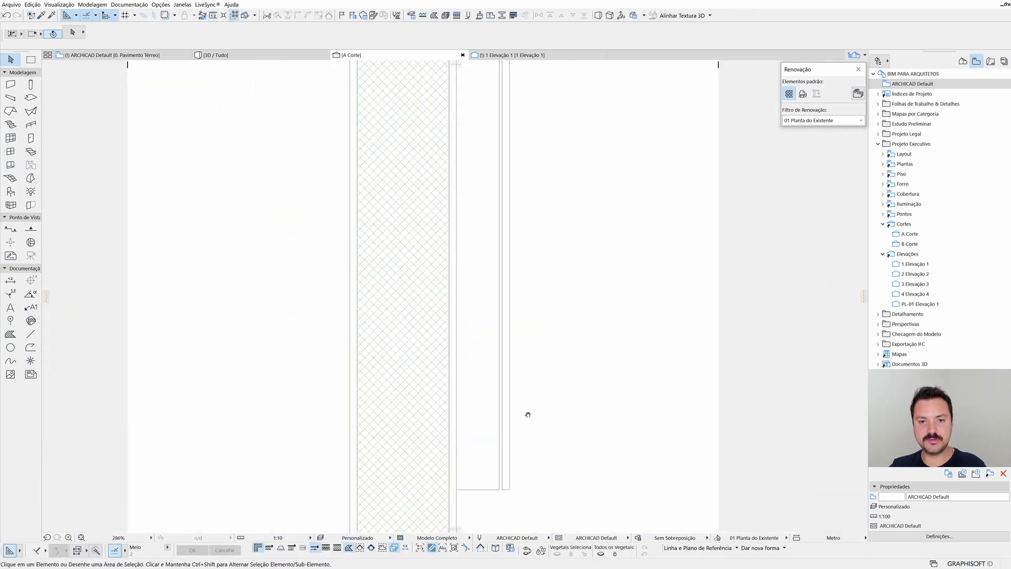
pyautogui.scroll(-5, 527, 415)
pyautogui.scroll(2, 527, 316)
pyautogui.scroll(2, 521, 170)
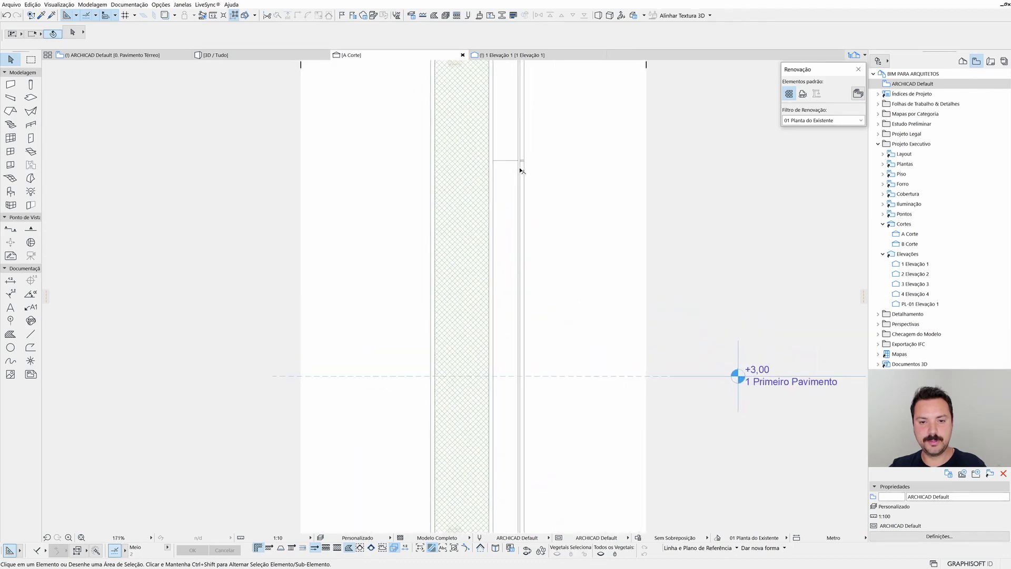
pyautogui.press('F3')
pyautogui.moveTo(549, 210)
pyautogui.keyDown('shift'); pyautogui.mouseDown(button='middle')
pyautogui.moveTo(467, 240)
pyautogui.moveTo(479, 392)
pyautogui.moveTo(492, 333)
pyautogui.moveTo(316, 293)
pyautogui.moveTo(598, 278)
pyautogui.moveTo(535, 344)
pyautogui.moveTo(433, 366)
pyautogui.moveTo(476, 350)
pyautogui.moveTo(431, 406)
pyautogui.moveTo(435, 390)
pyautogui.moveTo(408, 400)
pyautogui.moveTo(425, 390)
pyautogui.moveTo(398, 318)
pyautogui.mouseUp(button='middle'); pyautogui.keyUp('shift')
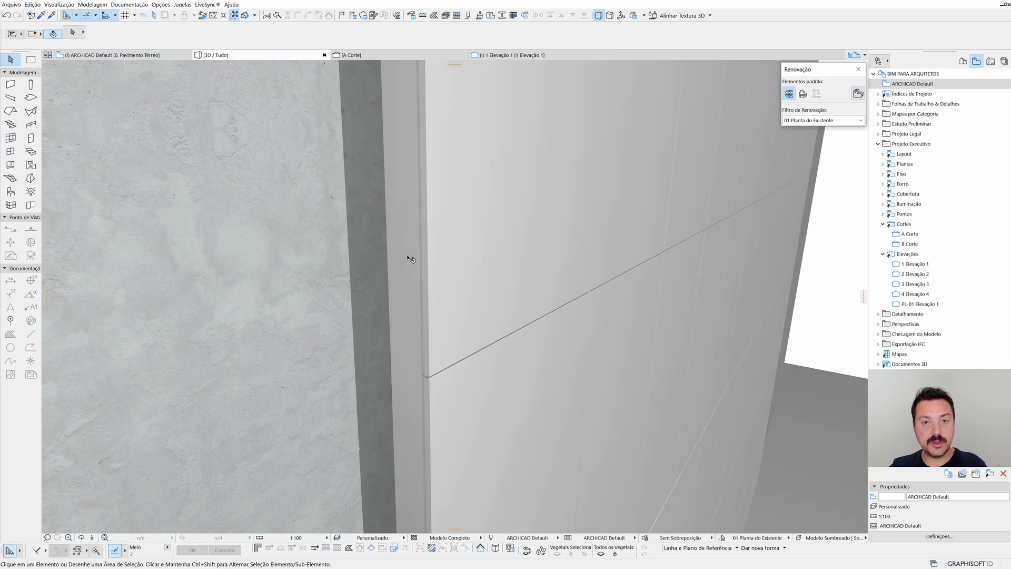
# Lower the Placa Lateral intersection priority from 12 to 10 and apply the curtain wall settings.
pyautogui.click(440, 303)
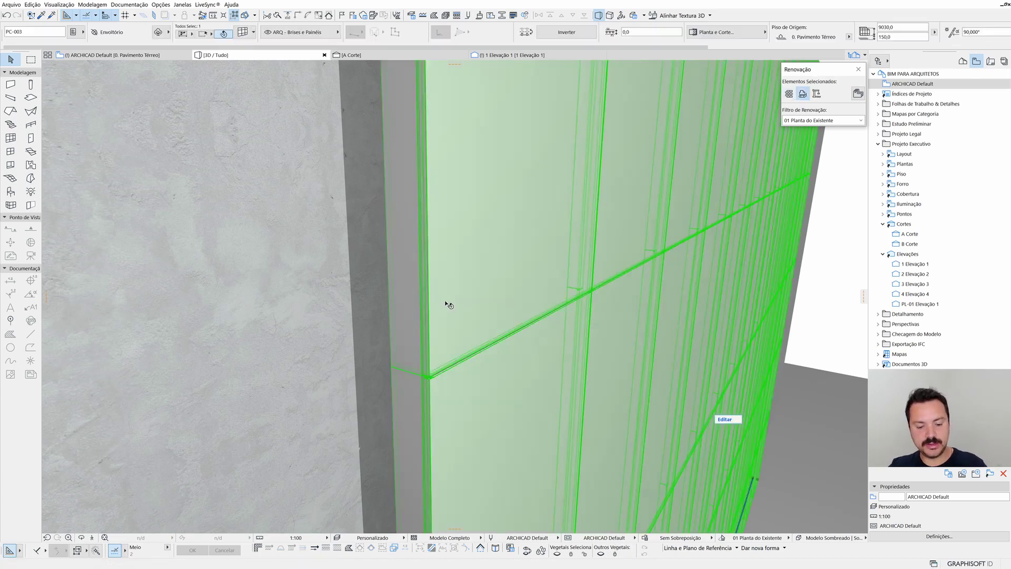
pyautogui.hotkey('ctrl', 't')
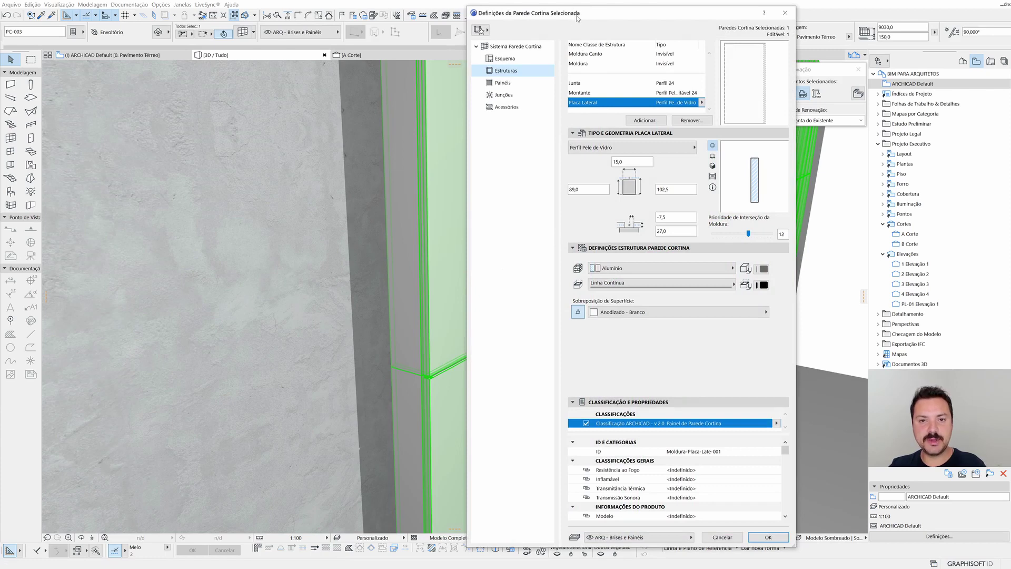
pyautogui.moveTo(577, 19); pyautogui.dragTo(582, 15)
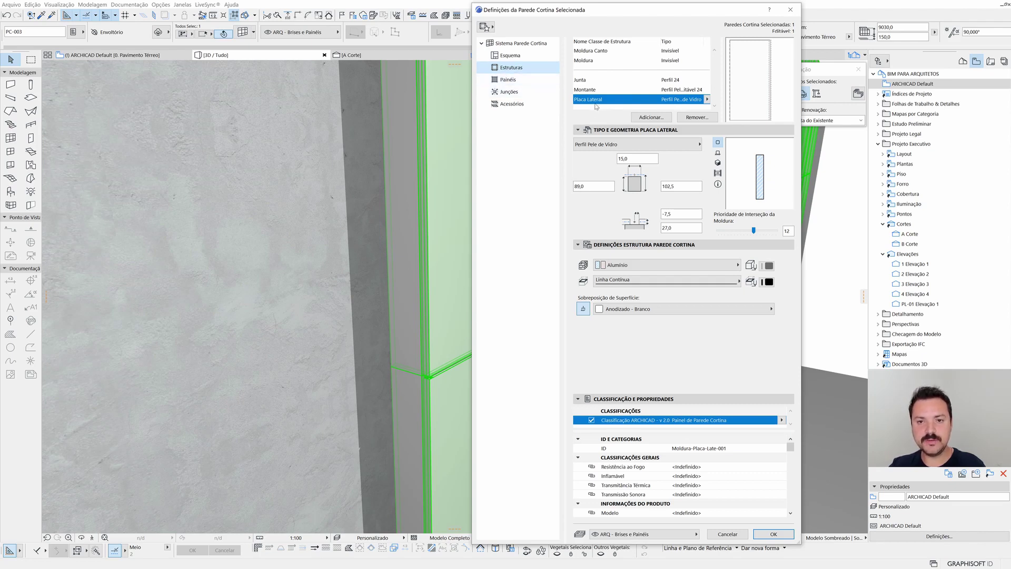
pyautogui.click(596, 99)
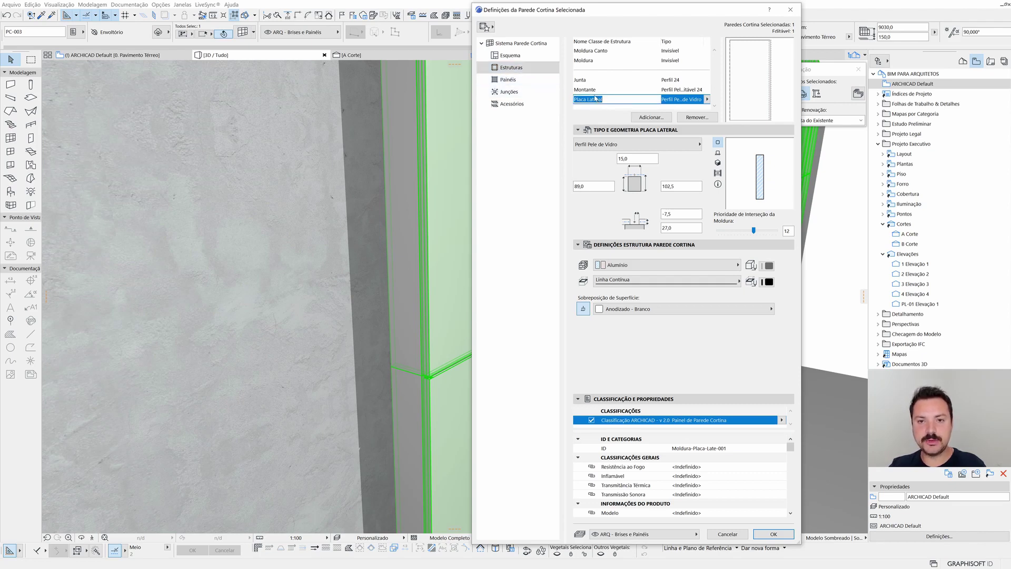
pyautogui.click(588, 80)
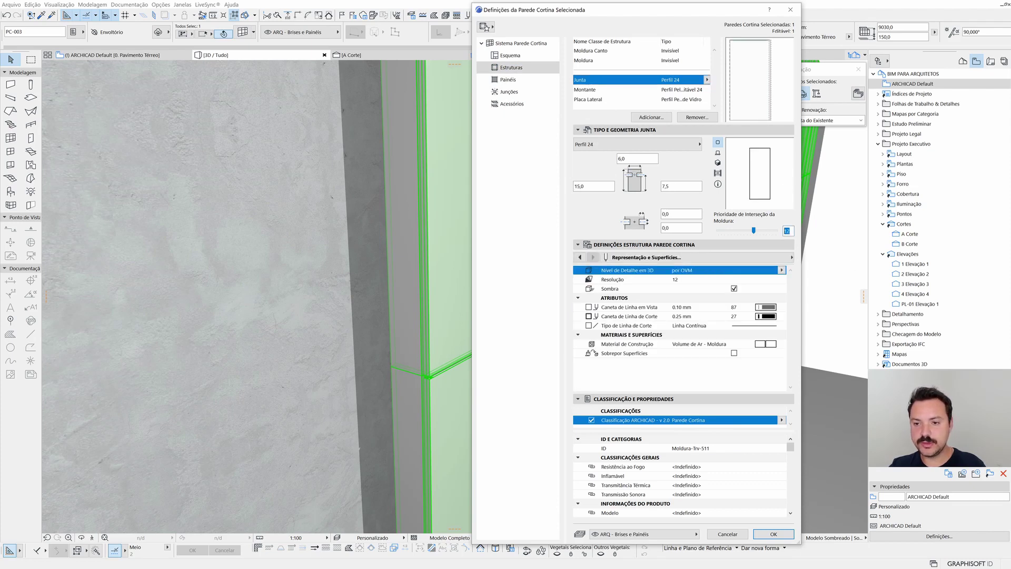
pyautogui.click(589, 100)
pyautogui.press('BackSpace')
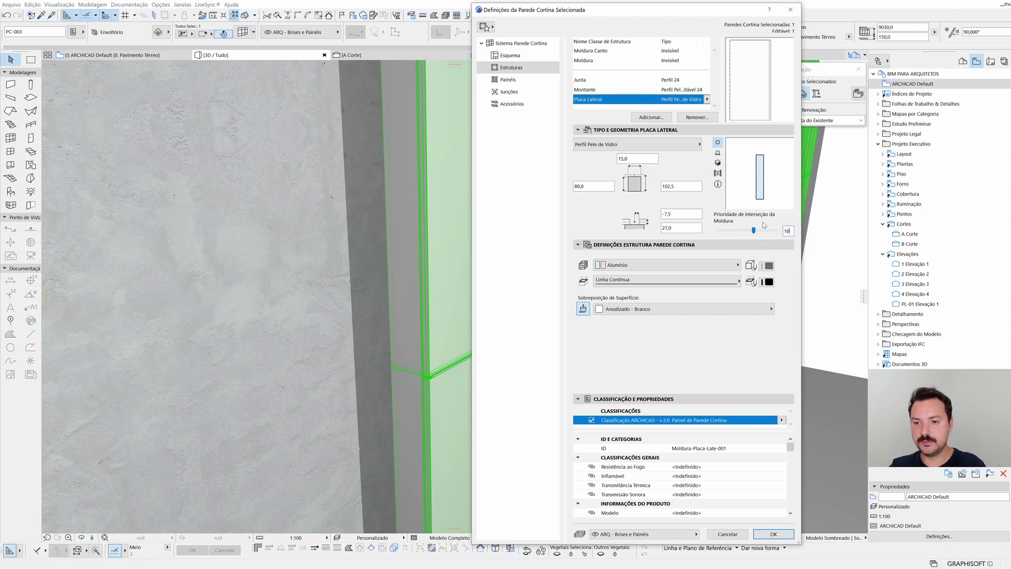
pyautogui.click(773, 534)
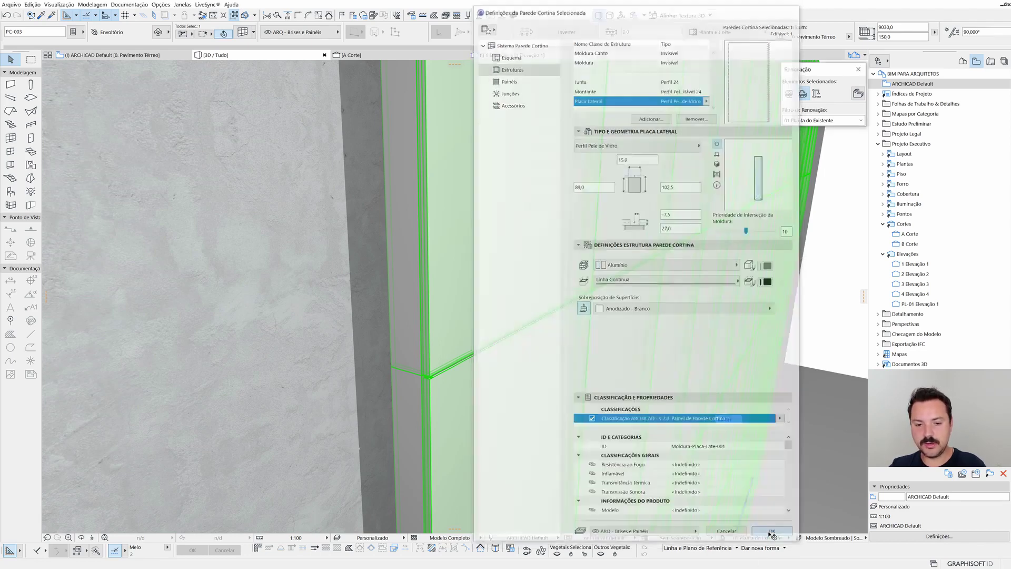
pyautogui.moveTo(422, 387)
pyautogui.keyDown('shift'); pyautogui.mouseDown(button='middle')
pyautogui.moveTo(458, 250)
pyautogui.moveTo(548, 226)
pyautogui.mouseUp(button='middle'); pyautogui.keyUp('shift')
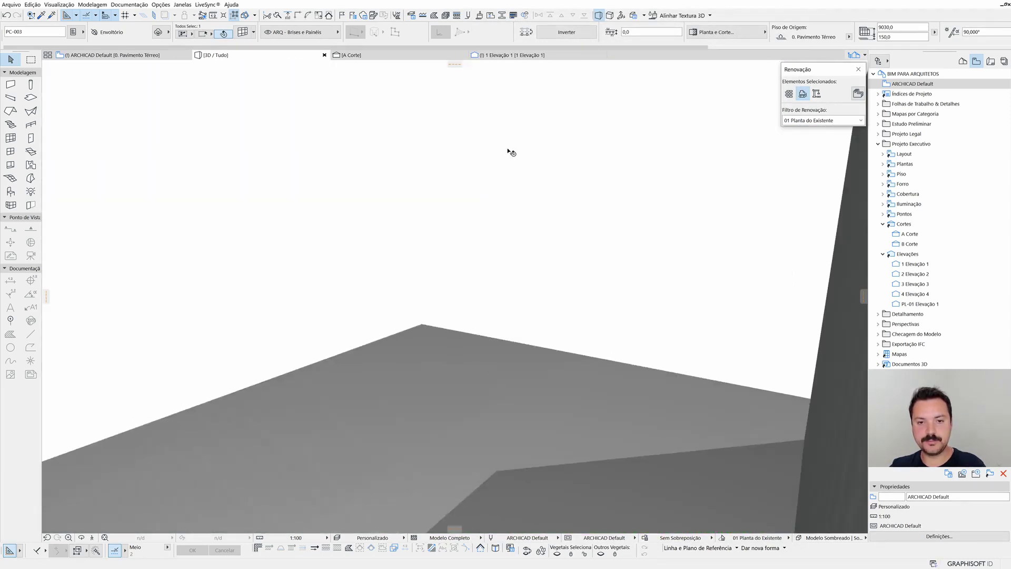
pyautogui.scroll(2, 547, 227)
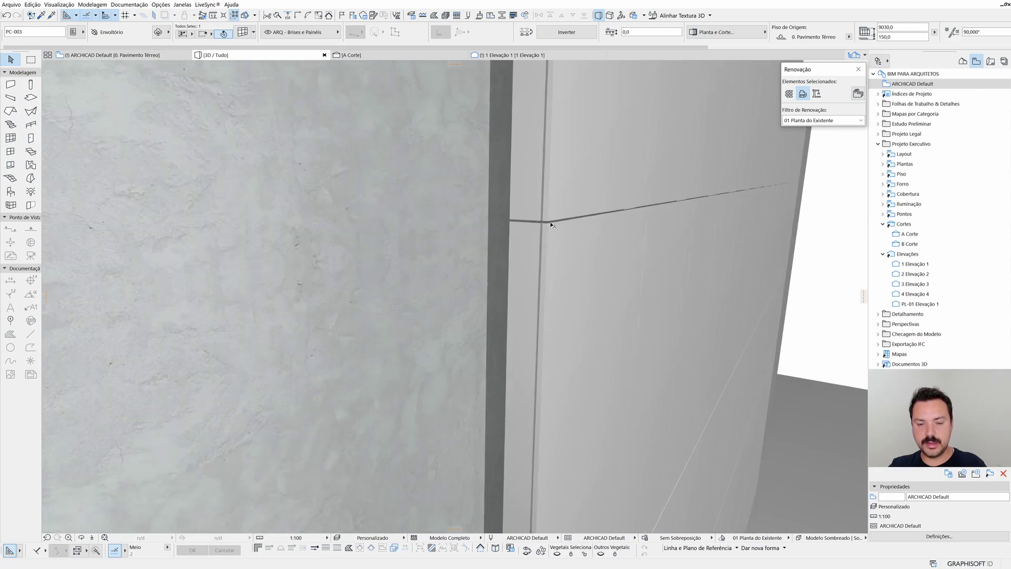
pyautogui.scroll(1, 548, 226)
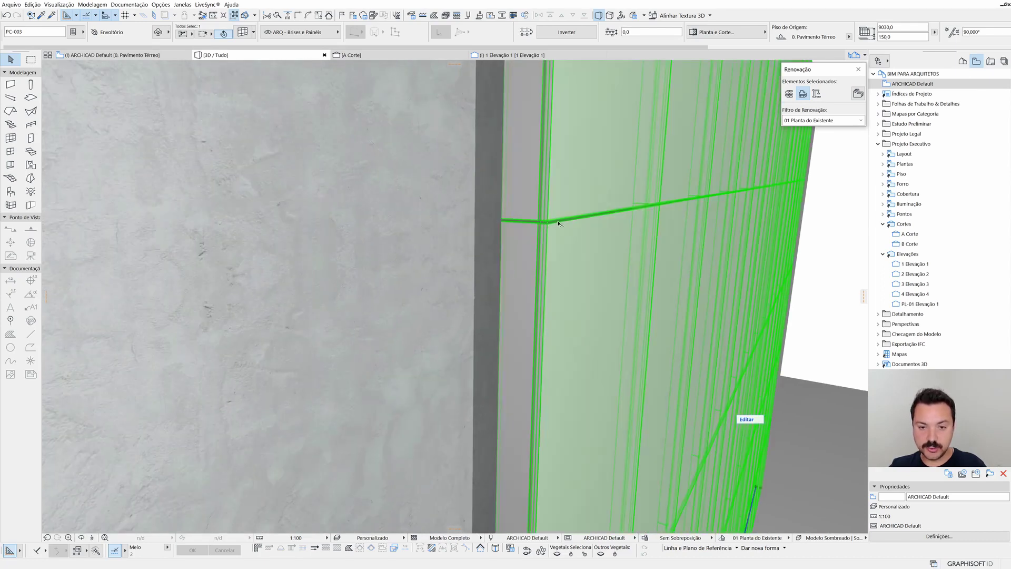
pyautogui.keyDown('shift'); pyautogui.moveTo(601, 221); pyautogui.dragTo(558, 232, button='middle'); pyautogui.keyUp('shift')
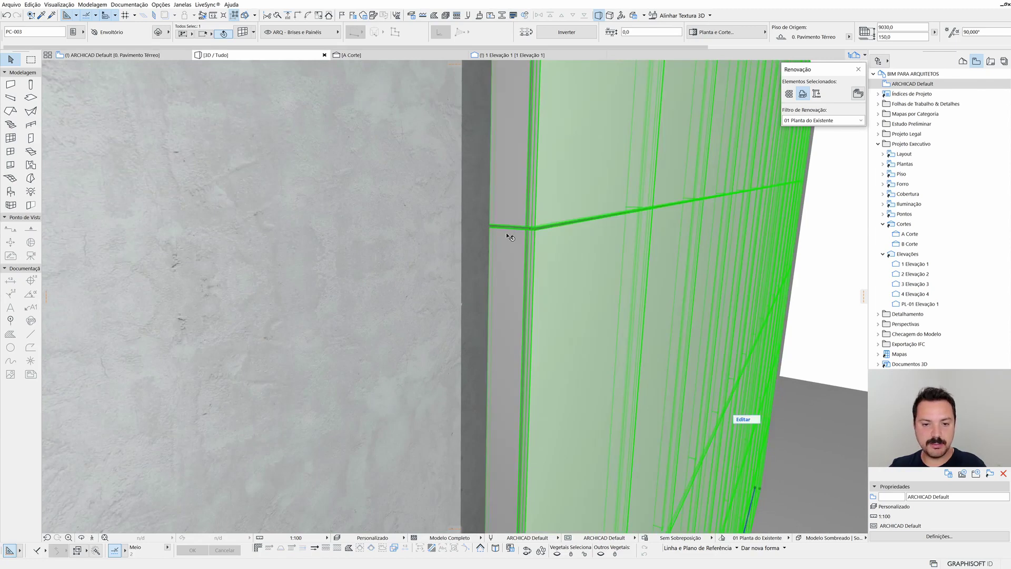
pyautogui.scroll(-3, 535, 296)
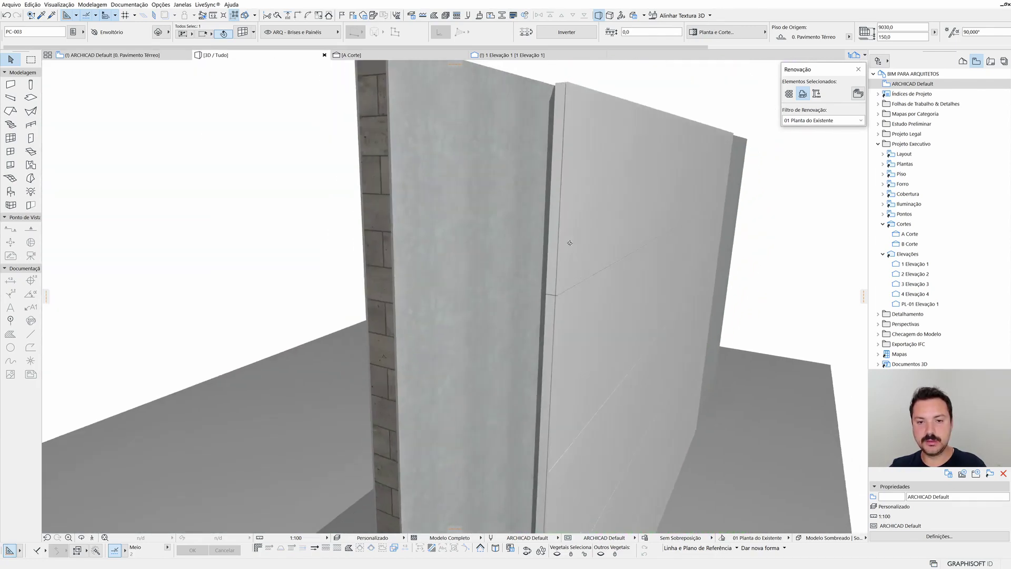
pyautogui.press('Escape')
pyautogui.scroll(2, 569, 347)
pyautogui.scroll(2, 548, 329)
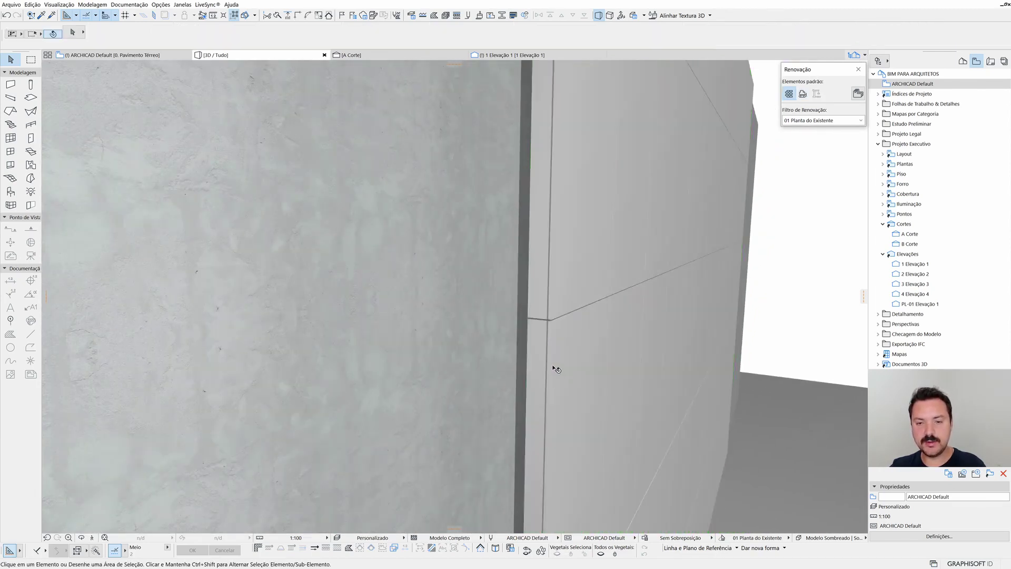
pyautogui.scroll(-1, 600, 332)
pyautogui.moveTo(648, 301)
pyautogui.keyDown('shift'); pyautogui.mouseDown(button='middle')
pyautogui.moveTo(502, 256)
pyautogui.moveTo(559, 291)
pyautogui.moveTo(537, 332)
pyautogui.moveTo(572, 328)
pyautogui.mouseUp(button='middle'); pyautogui.keyUp('shift')
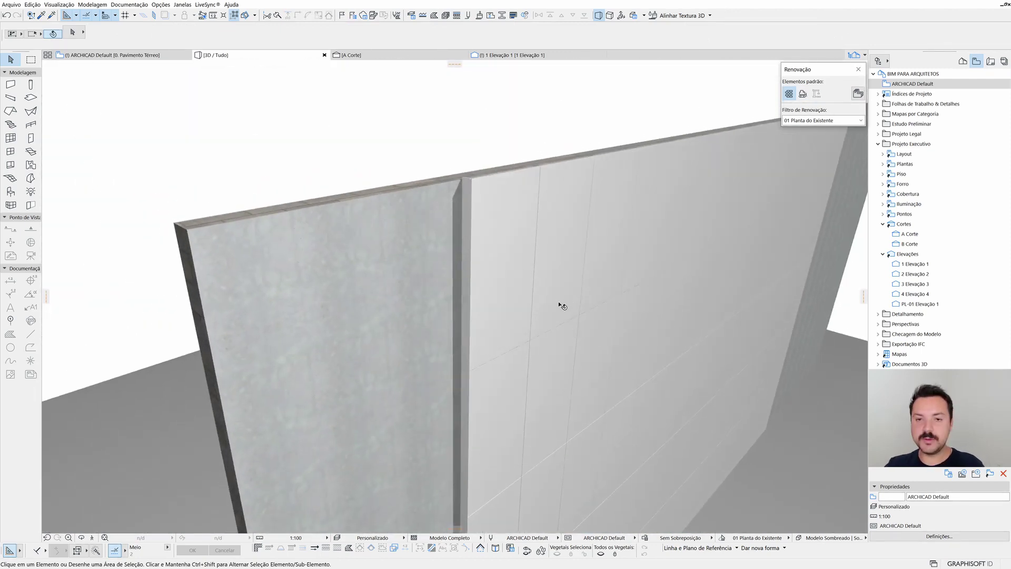
pyautogui.moveTo(509, 265)
pyautogui.keyDown('shift'); pyautogui.mouseDown(button='middle')
pyautogui.moveTo(527, 184)
pyautogui.moveTo(515, 158)
pyautogui.moveTo(529, 155)
pyautogui.moveTo(506, 149)
pyautogui.moveTo(520, 138)
pyautogui.mouseUp(button='middle'); pyautogui.keyUp('shift')
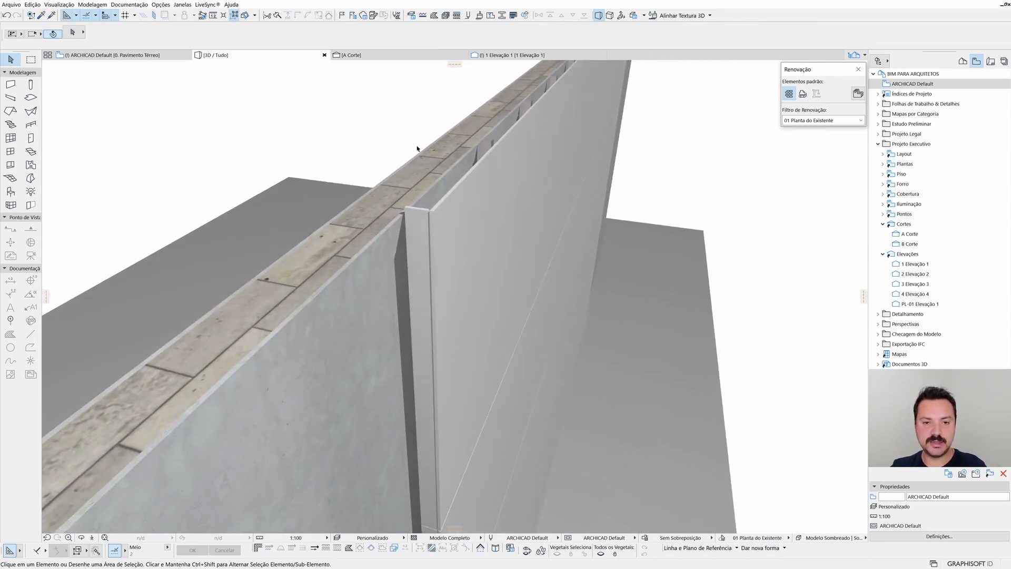
pyautogui.moveTo(417, 149)
pyautogui.keyDown('shift'); pyautogui.mouseDown(button='middle')
pyautogui.moveTo(457, 191)
pyautogui.moveTo(466, 156)
pyautogui.moveTo(466, 172)
pyautogui.moveTo(437, 204)
pyautogui.mouseUp(button='middle'); pyautogui.keyUp('shift')
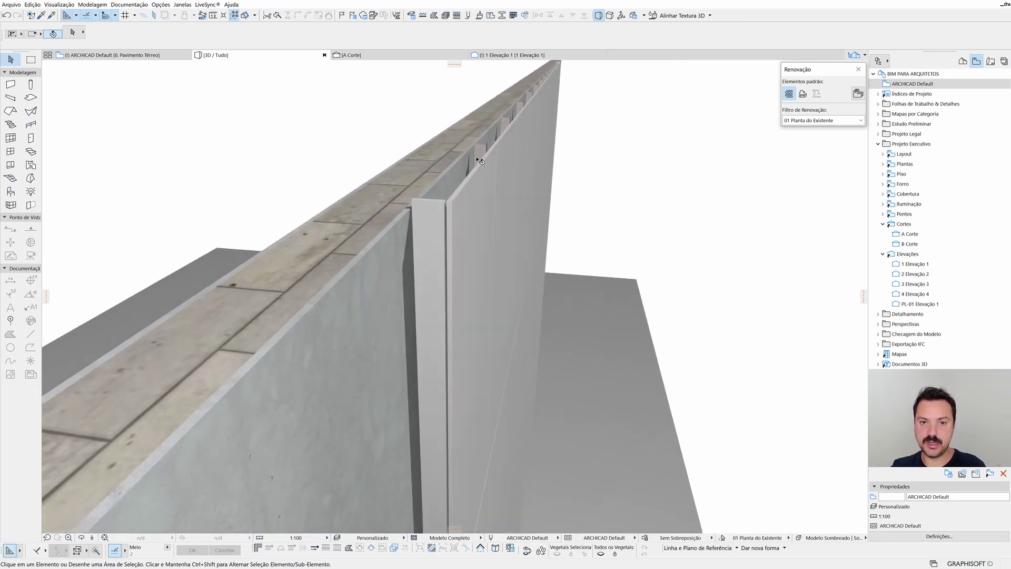
pyautogui.moveTo(476, 165)
pyautogui.keyDown('shift'); pyautogui.mouseDown(button='middle')
pyautogui.moveTo(436, 175)
pyautogui.moveTo(513, 191)
pyautogui.moveTo(485, 275)
pyautogui.mouseUp(button='middle'); pyautogui.keyUp('shift')
# Add a Placa de Topo frame class duplicated from Placa Lateral, keeping the Perfil Pele de Vidro profile.
pyautogui.click(521, 256)
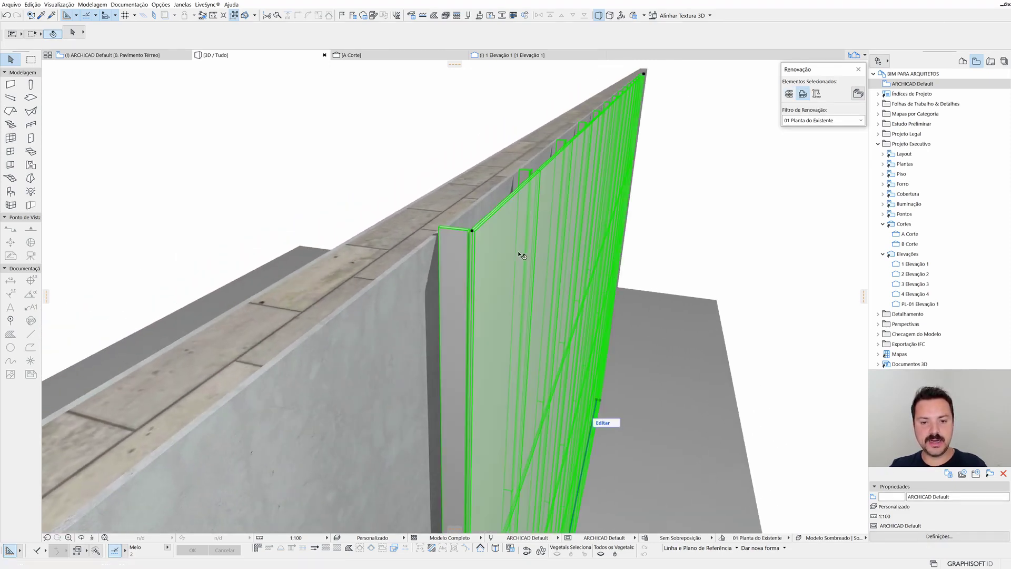
pyautogui.doubleClick(543, 257)
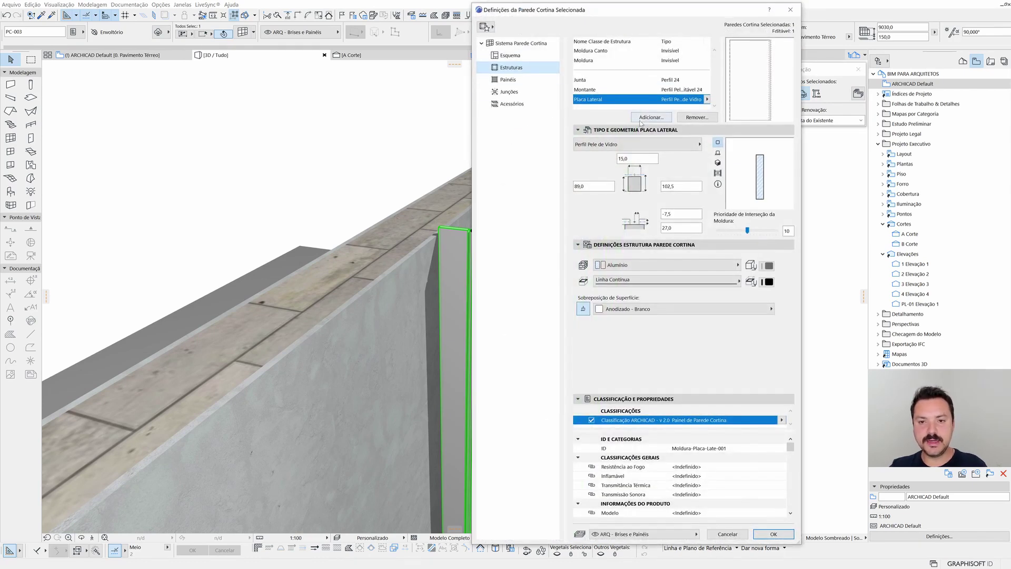
pyautogui.click(644, 117)
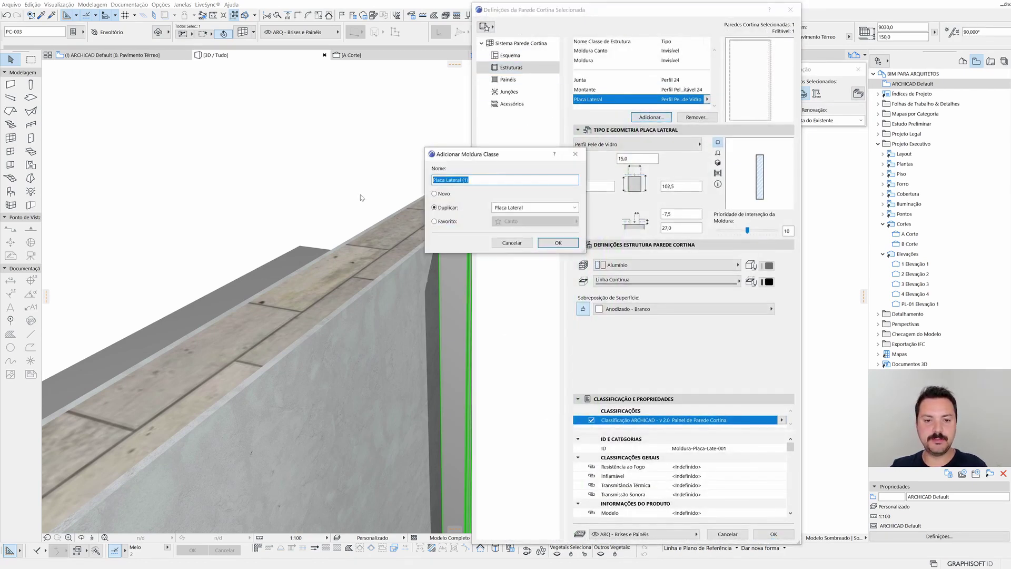
pyautogui.write('Placa de Topo')
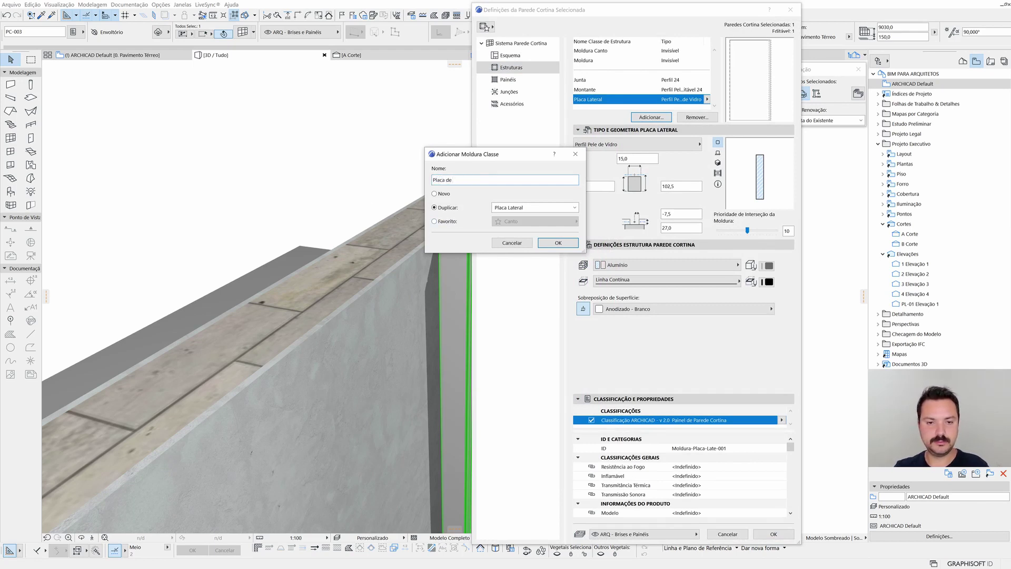
pyautogui.click(568, 243)
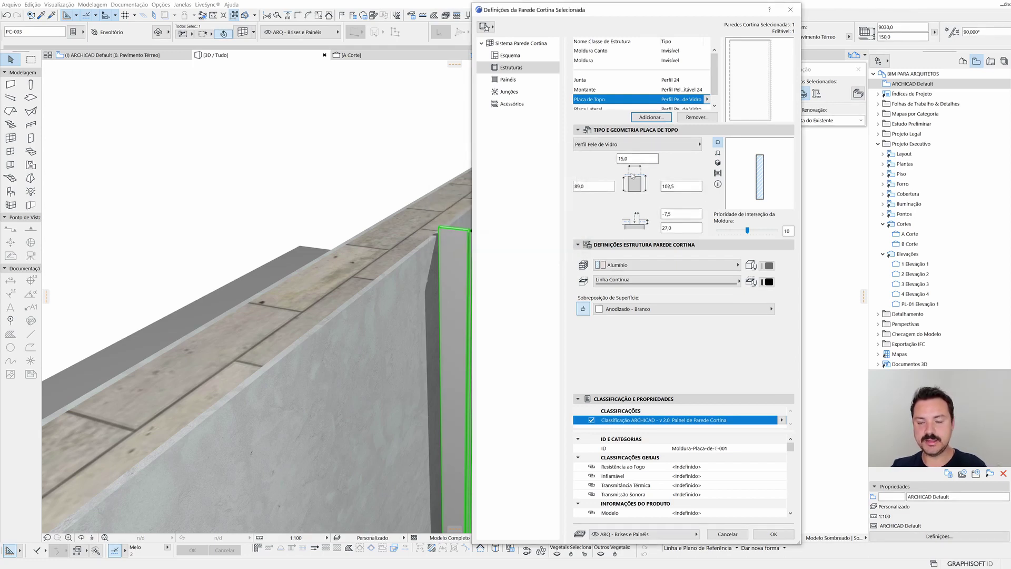
pyautogui.click(685, 144)
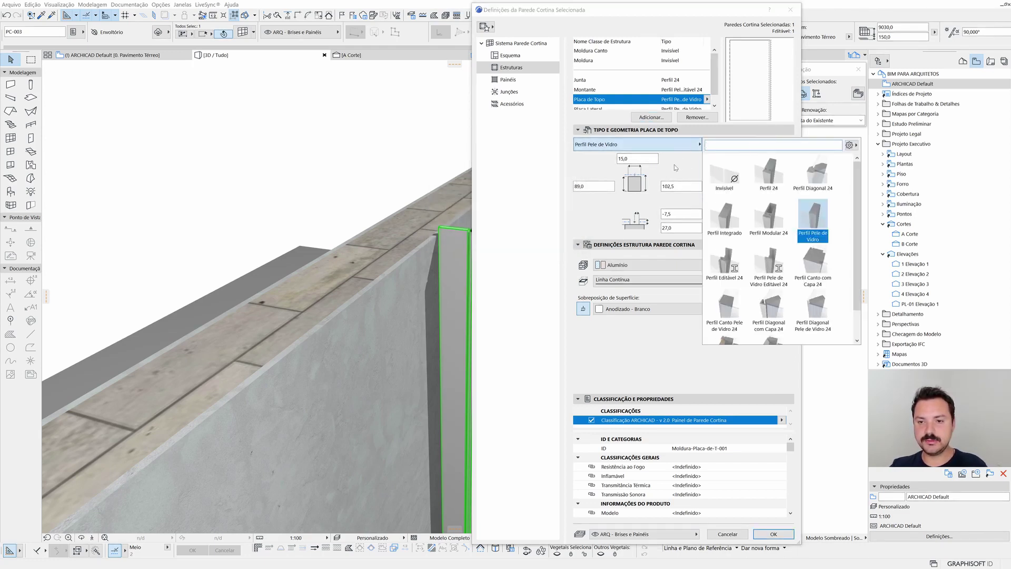
pyautogui.click(679, 175)
pyautogui.click(773, 534)
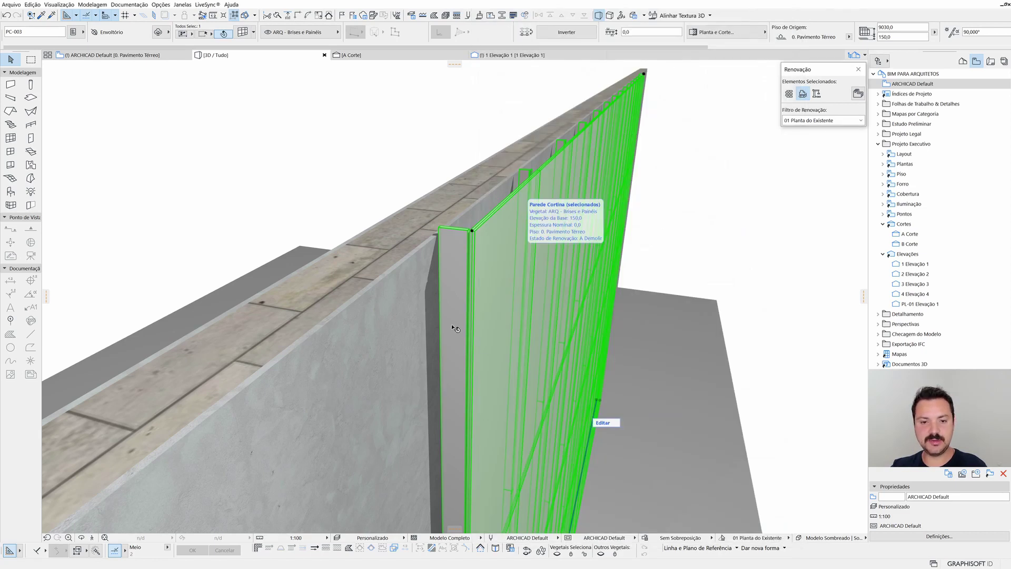
pyautogui.keyDown('shift'); pyautogui.moveTo(472, 232); pyautogui.dragTo(302, 383, button='middle'); pyautogui.keyUp('shift')
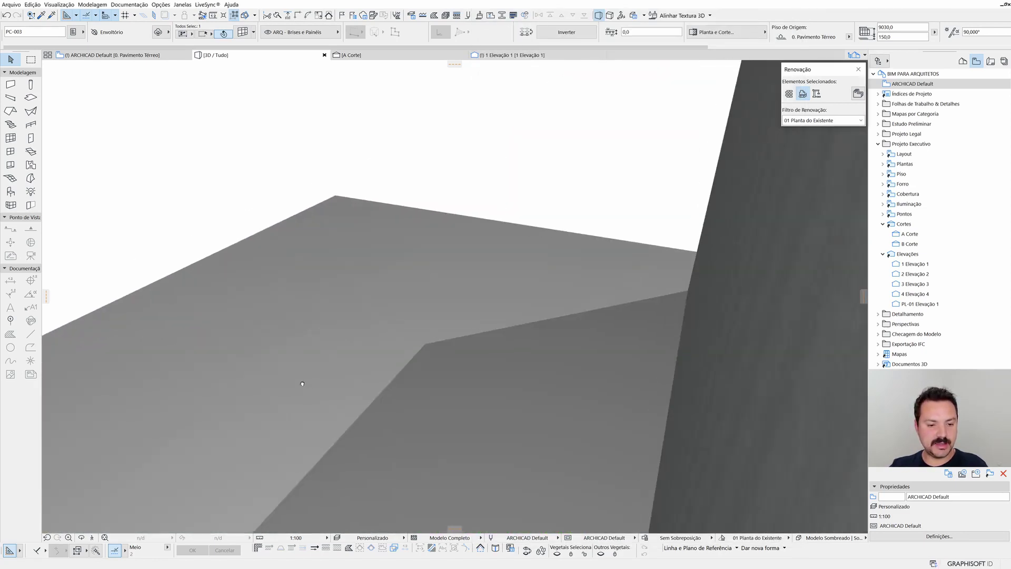
pyautogui.scroll(-5, 302, 384)
pyautogui.moveTo(598, 416)
pyautogui.keyDown('shift'); pyautogui.mouseDown(button='middle')
pyautogui.moveTo(508, 335)
pyautogui.moveTo(522, 296)
pyautogui.mouseUp(button='middle'); pyautogui.keyUp('shift')
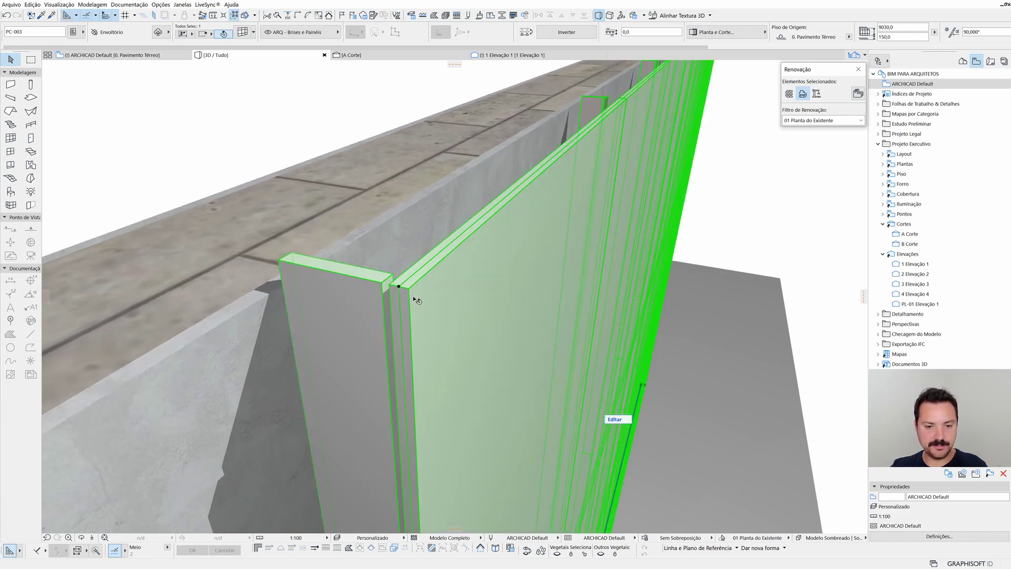
pyautogui.keyDown('shift'); pyautogui.moveTo(415, 300); pyautogui.dragTo(460, 293, button='middle'); pyautogui.keyUp('shift')
pyautogui.keyDown('shift'); pyautogui.moveTo(461, 198); pyautogui.dragTo(354, 149, button='middle'); pyautogui.keyUp('shift')
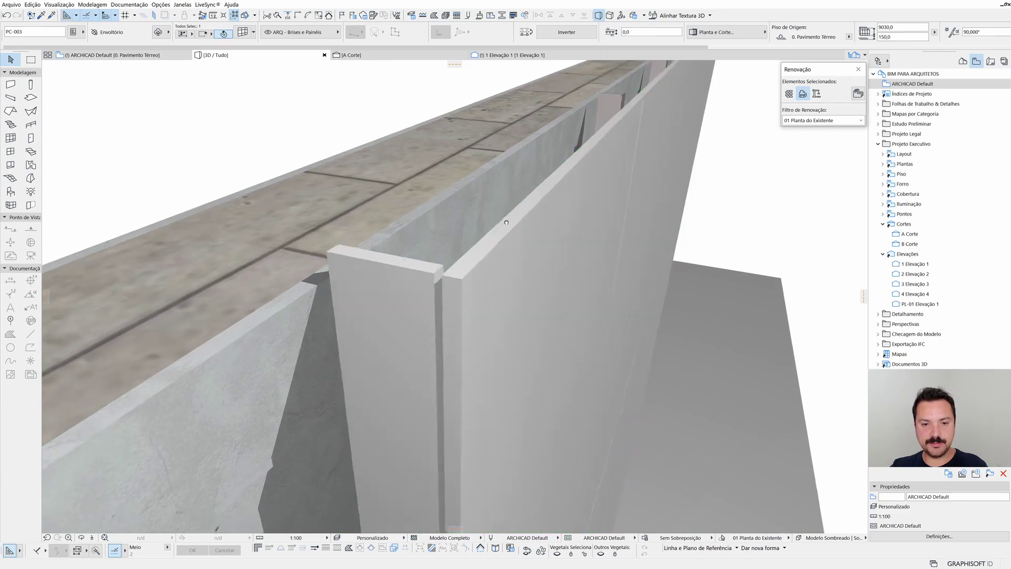
pyautogui.moveTo(485, 259)
pyautogui.keyDown('shift'); pyautogui.mouseDown(button='middle')
pyautogui.moveTo(467, 287)
pyautogui.moveTo(482, 290)
pyautogui.mouseUp(button='middle'); pyautogui.keyUp('shift')
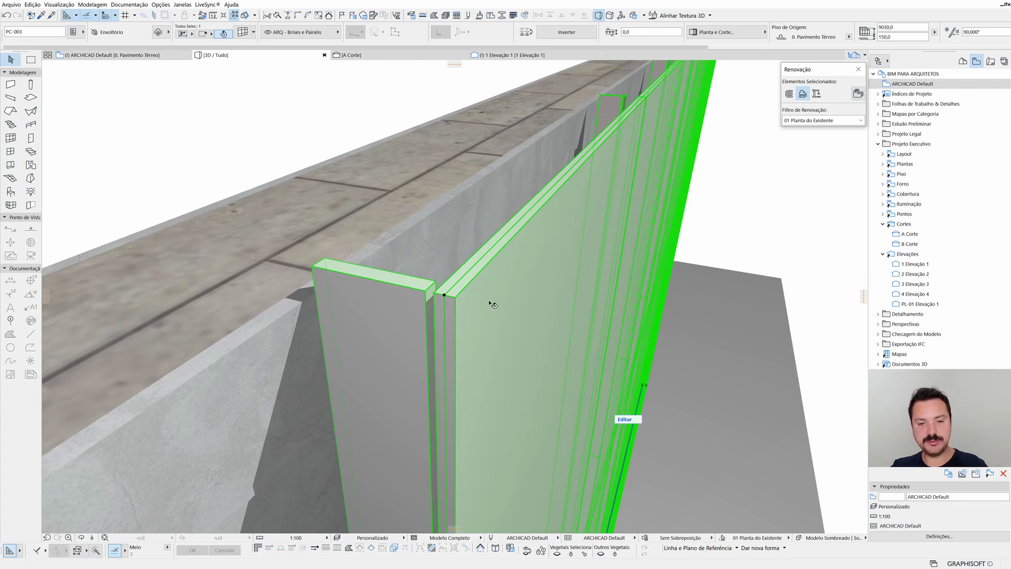
pyautogui.scroll(2, 479, 305)
pyautogui.scroll(3, 542, 267)
pyautogui.scroll(-2, 466, 369)
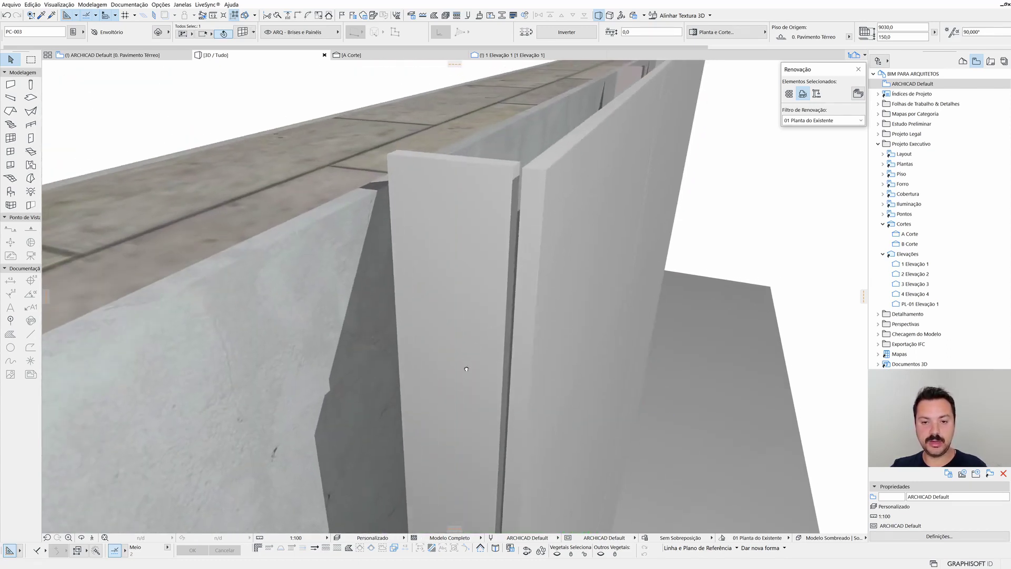
pyautogui.scroll(-2, 466, 369)
pyautogui.scroll(-2, 490, 371)
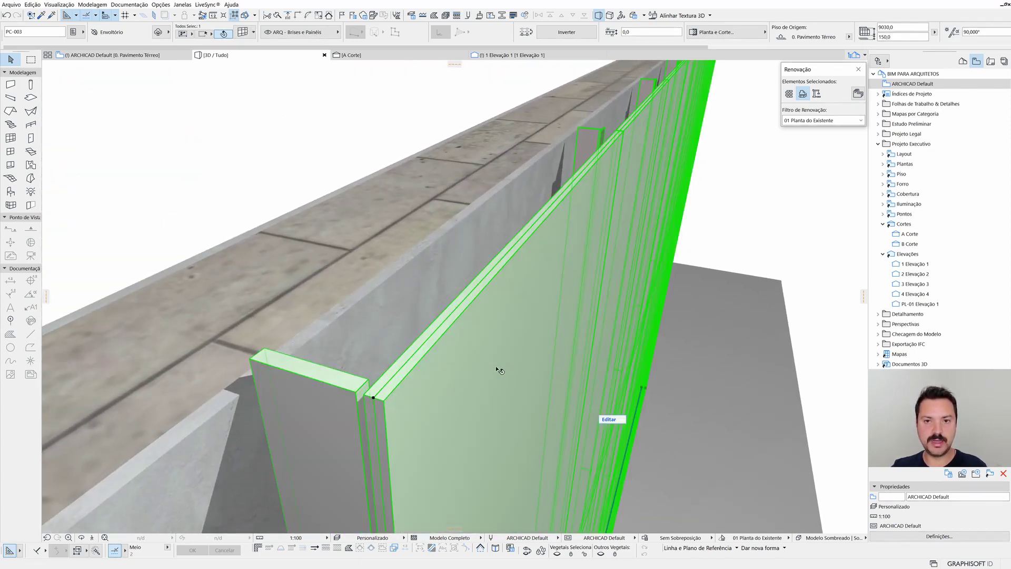
pyautogui.moveTo(497, 370)
pyautogui.keyDown('shift'); pyautogui.mouseDown(button='middle')
pyautogui.moveTo(505, 355)
pyautogui.moveTo(458, 339)
pyautogui.mouseUp(button='middle'); pyautogui.keyUp('shift')
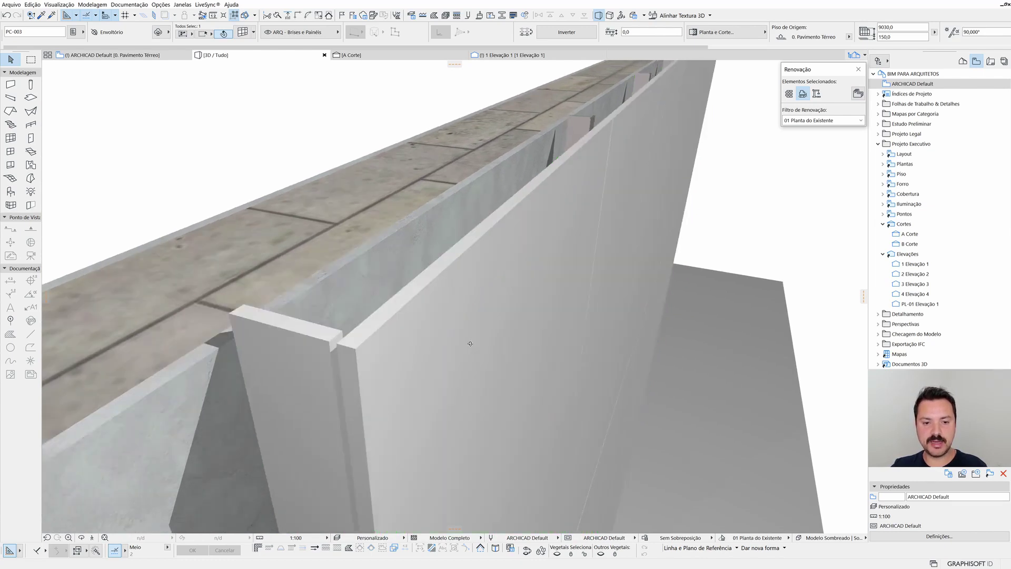
pyautogui.moveTo(420, 299)
pyautogui.keyDown('shift'); pyautogui.mouseDown(button='middle')
pyautogui.moveTo(481, 361)
pyautogui.moveTo(463, 351)
pyautogui.moveTo(488, 254)
pyautogui.moveTo(492, 283)
pyautogui.mouseUp(button='middle'); pyautogui.keyUp('shift')
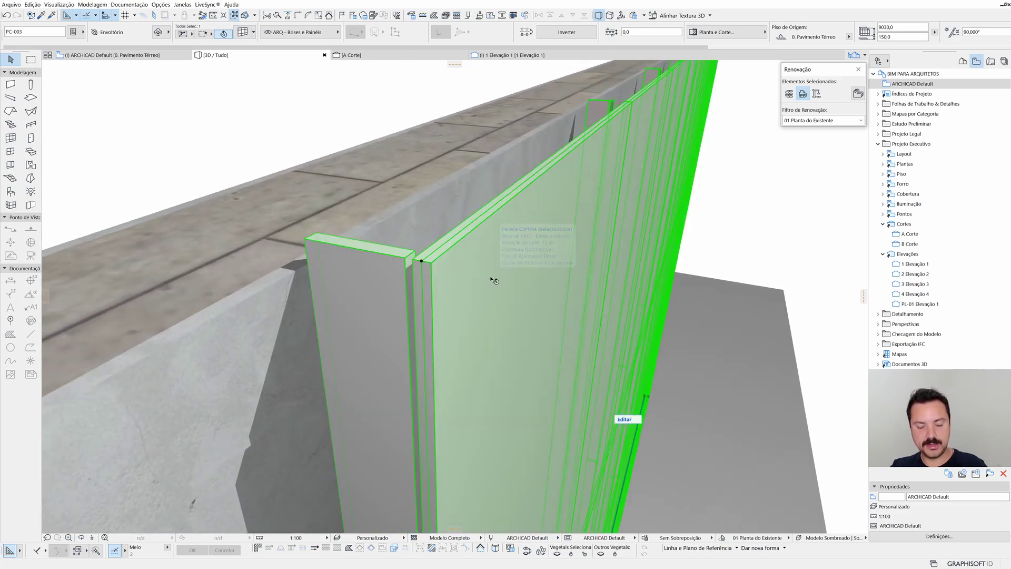
# Give Placa de Topo the Perfil Integrado profile with a 15,0 top dimension and apply.
pyautogui.doubleClick(521, 269)
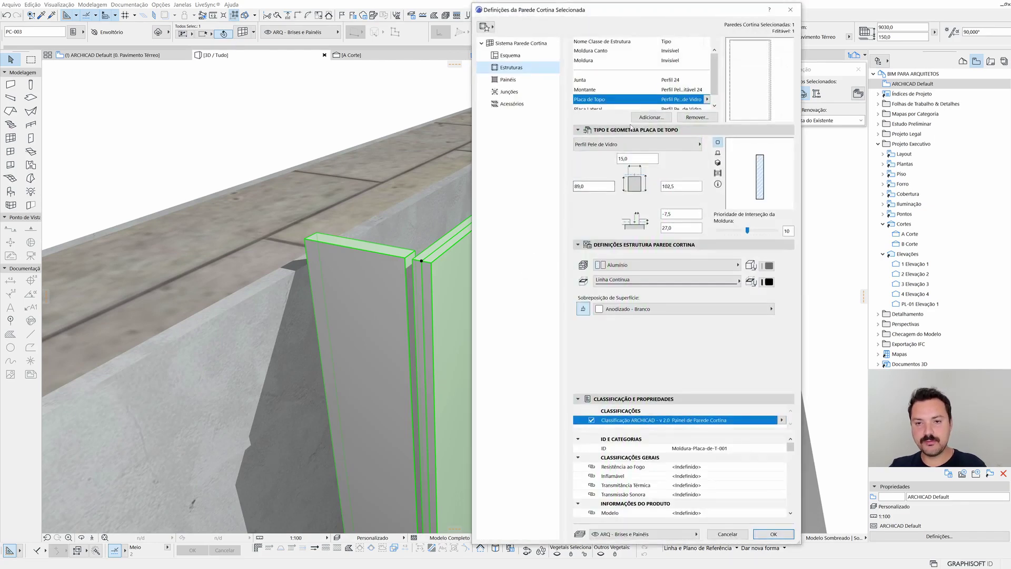
pyautogui.scroll(-1, 596, 102)
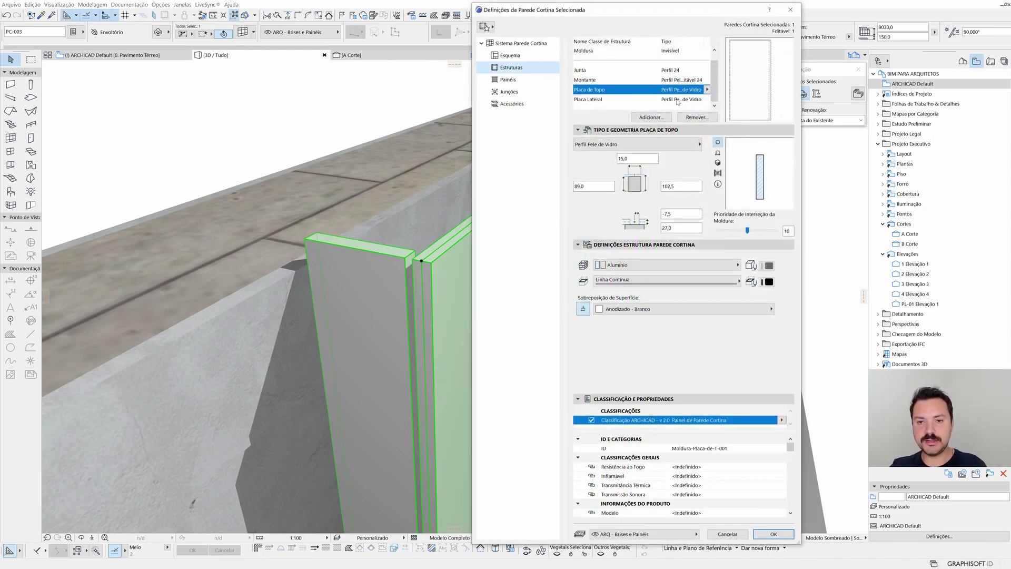
pyautogui.click(678, 145)
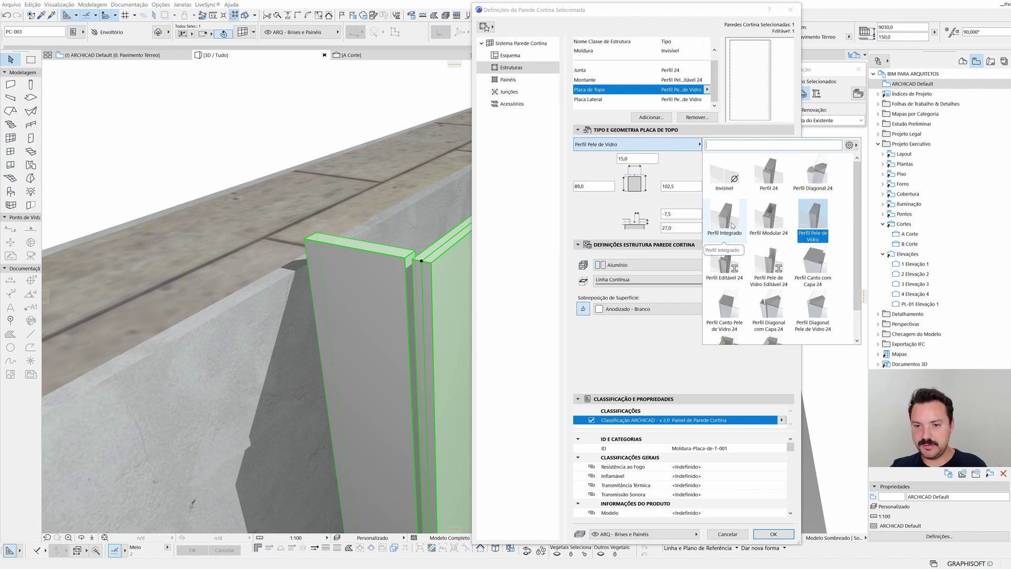
pyautogui.click(723, 232)
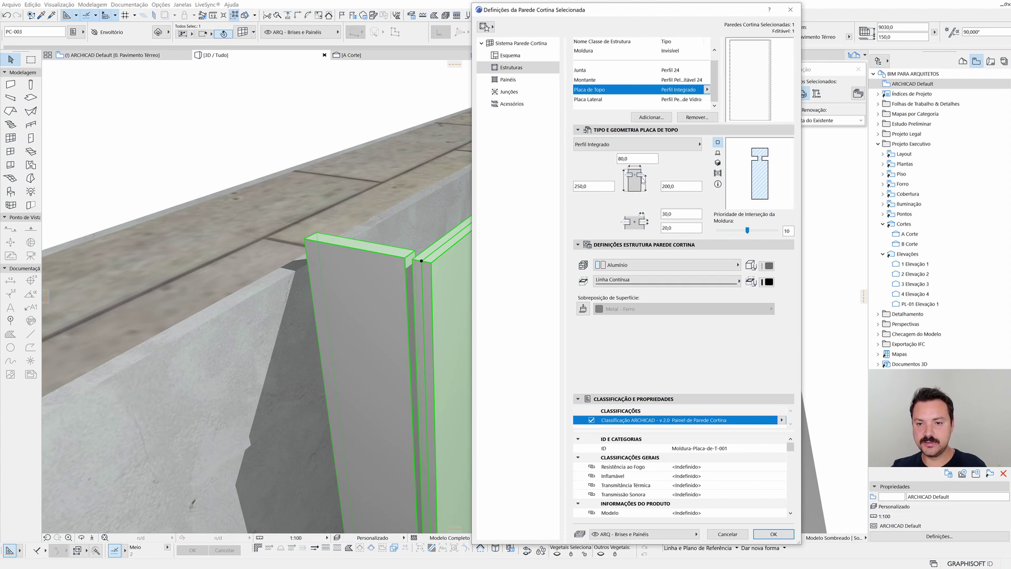
pyautogui.press('Tab')
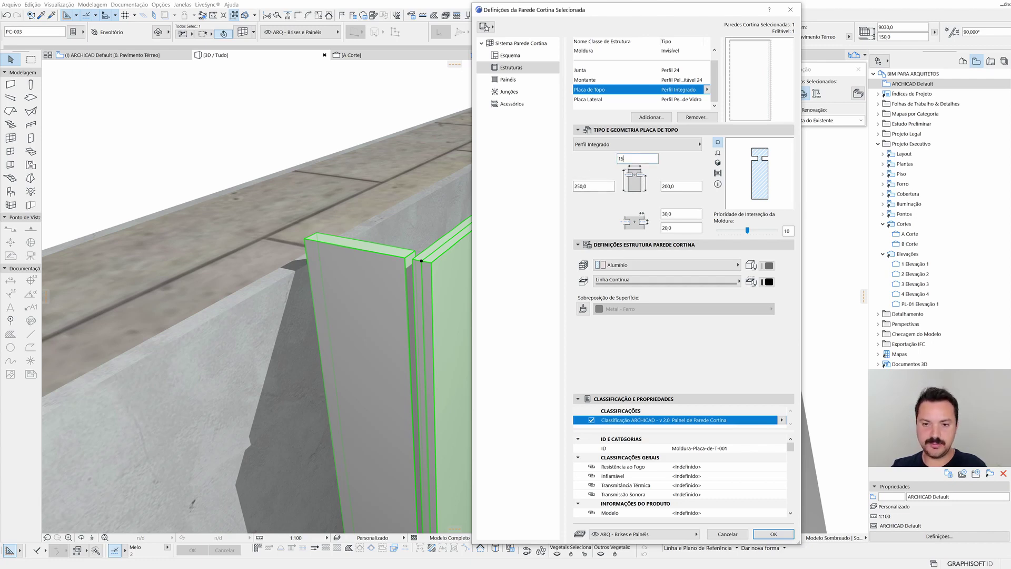
pyautogui.click(592, 186)
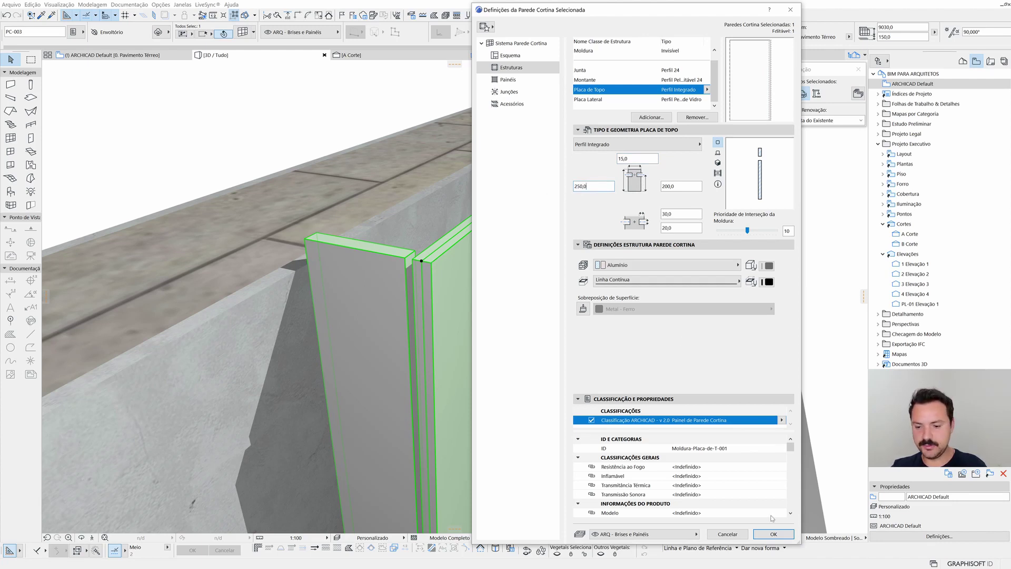
pyautogui.click(774, 534)
pyautogui.moveTo(353, 55)
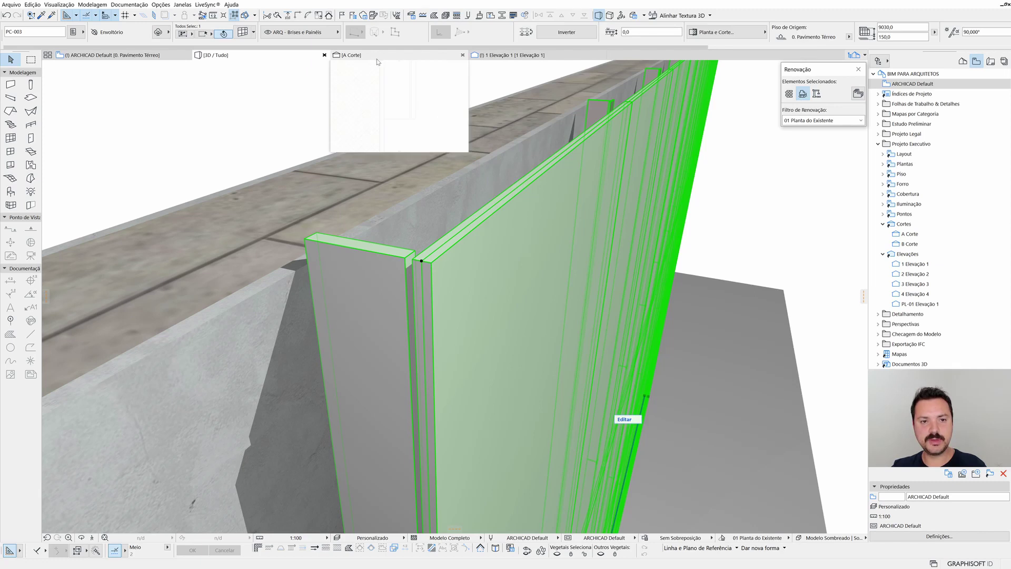
# Measure across the wall tops in the A Corte section, reading about 351,0.
pyautogui.click(376, 62)
pyautogui.scroll(-5, 526, 206)
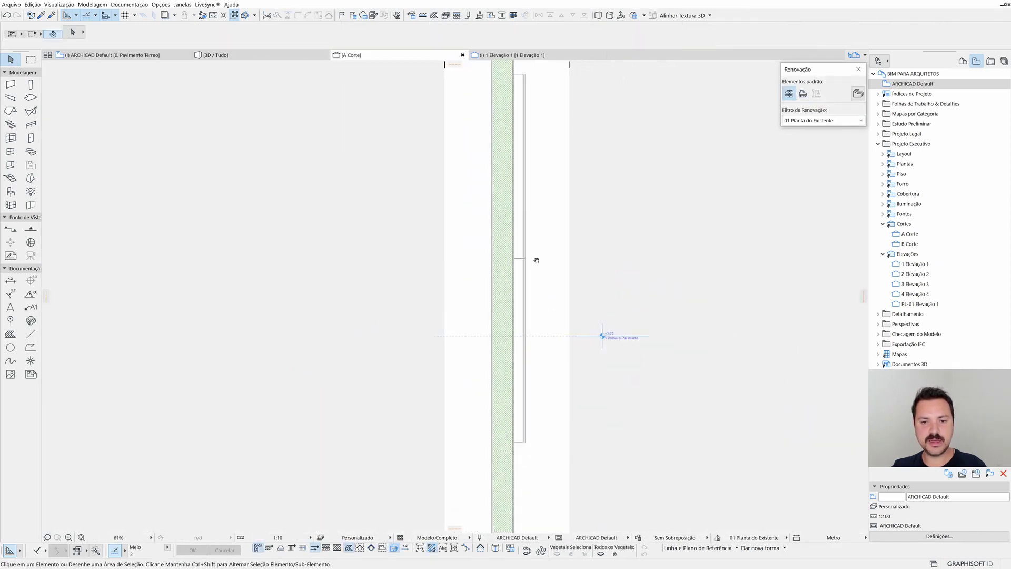
pyautogui.scroll(-3, 535, 259)
pyautogui.scroll(-3, 528, 235)
pyautogui.scroll(2, 516, 165)
pyautogui.scroll(4, 508, 169)
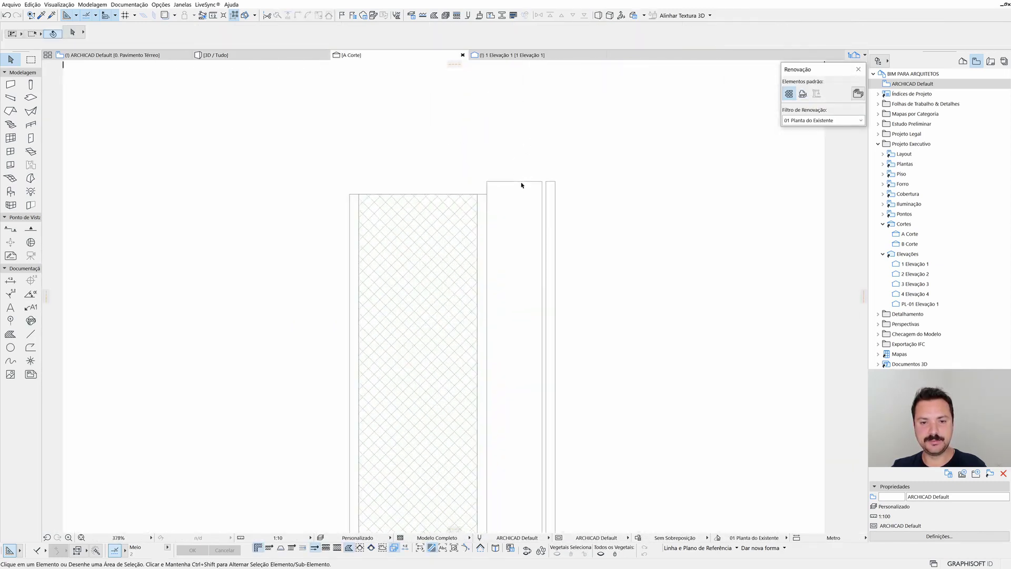
pyautogui.scroll(2, 524, 184)
pyautogui.press('m')
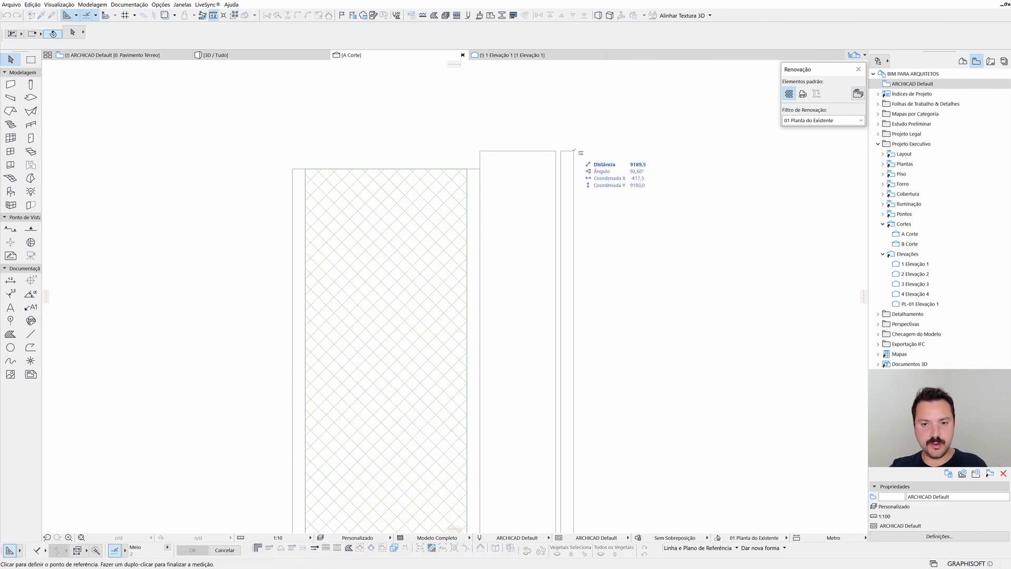
pyautogui.click(574, 151)
pyautogui.moveTo(569, 152); pyautogui.dragTo(614, 152, button='middle')
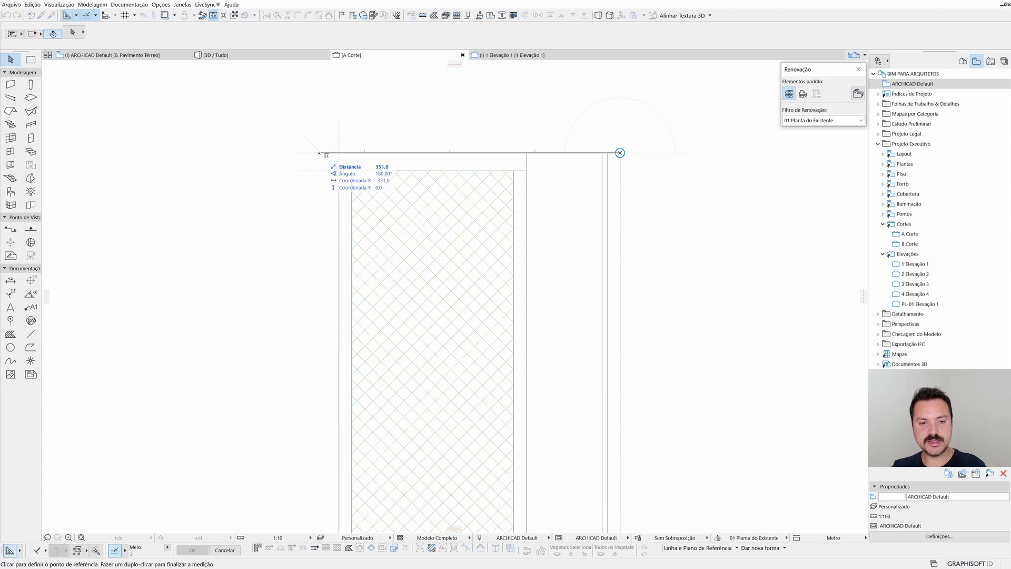
pyautogui.press('Escape')
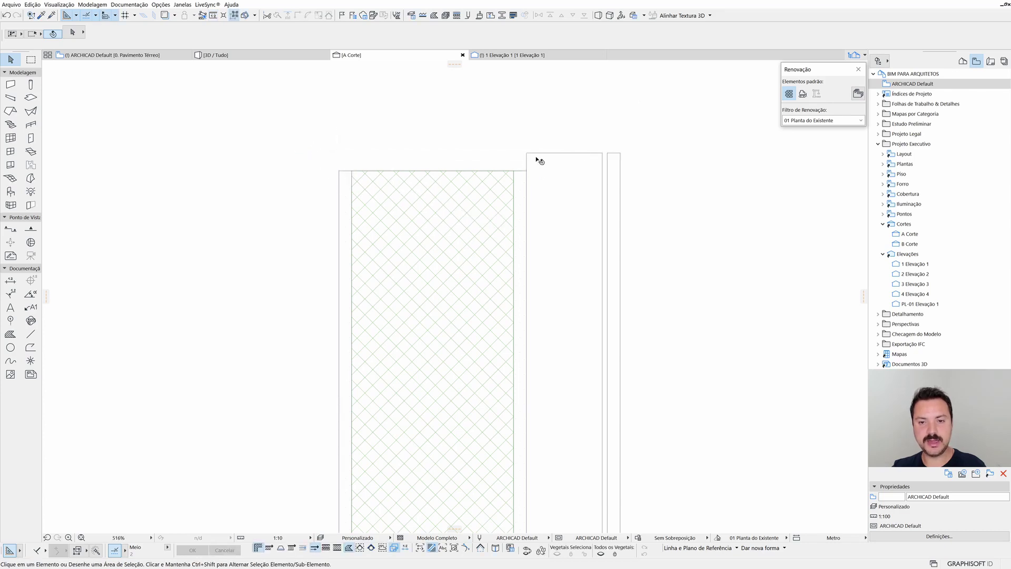
# Shift and zoom out the section drawing, then switch back to the 3D view.
pyautogui.moveTo(540, 161); pyautogui.dragTo(547, 223, button='middle')
pyautogui.scroll(-1, 529, 260)
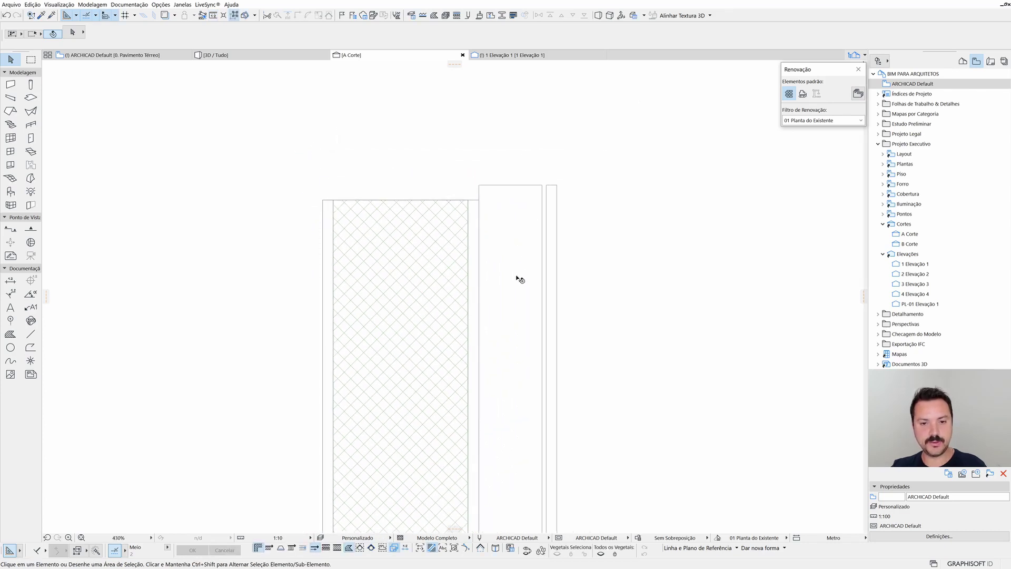
pyautogui.scroll(-3, 524, 282)
pyautogui.press('F3')
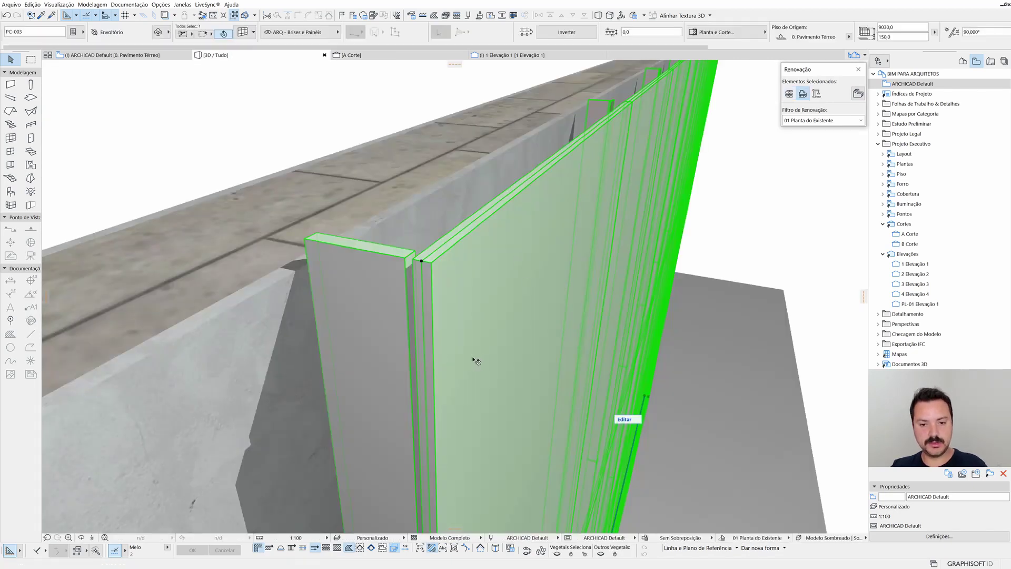
# Change the Placa de Topo top plate's left profile dimension from 250,0 to 360.
pyautogui.hotkey('ctrl', 't')
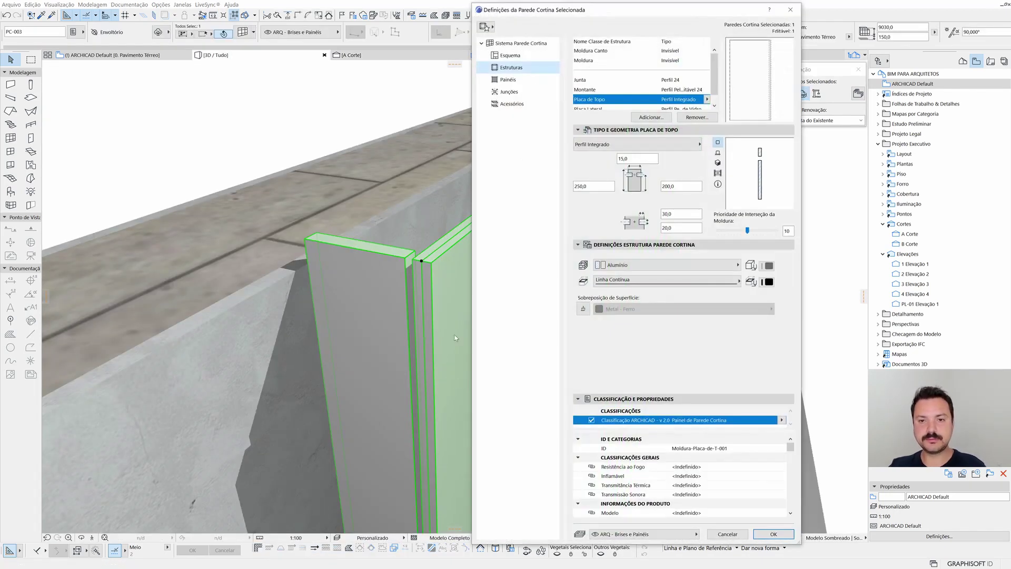
pyautogui.press('Tab')
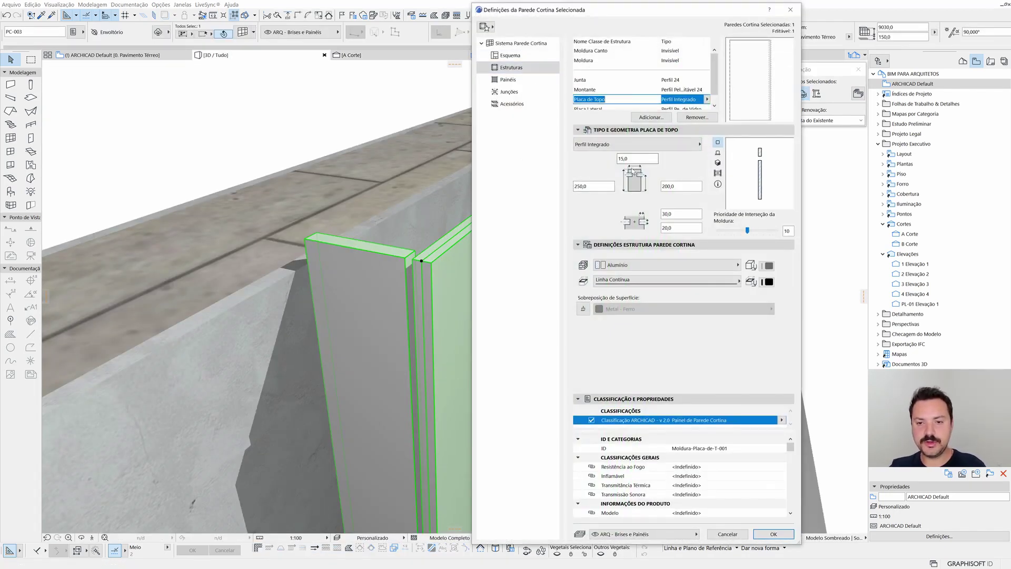
pyautogui.write('360')
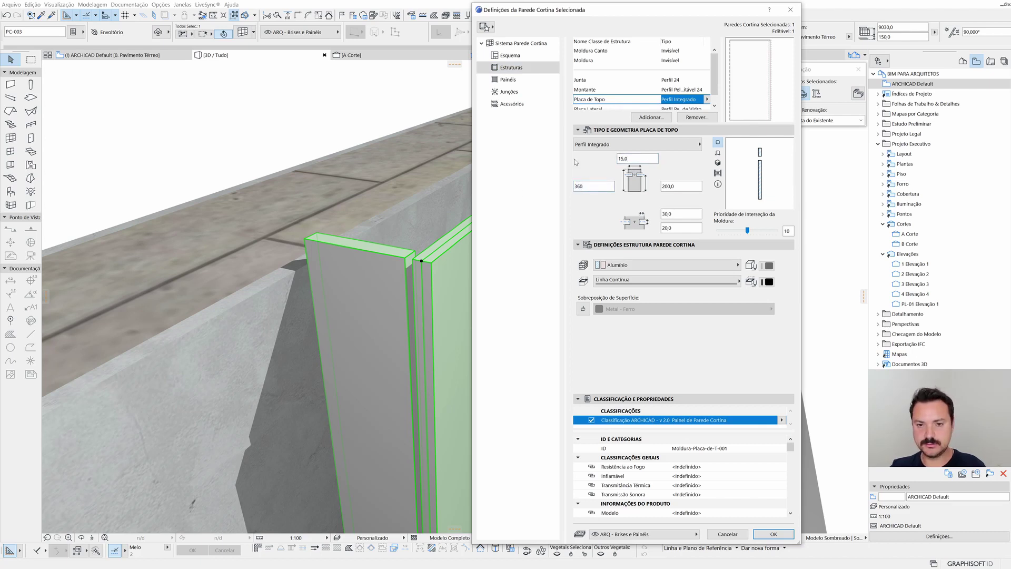
pyautogui.press('Tab')
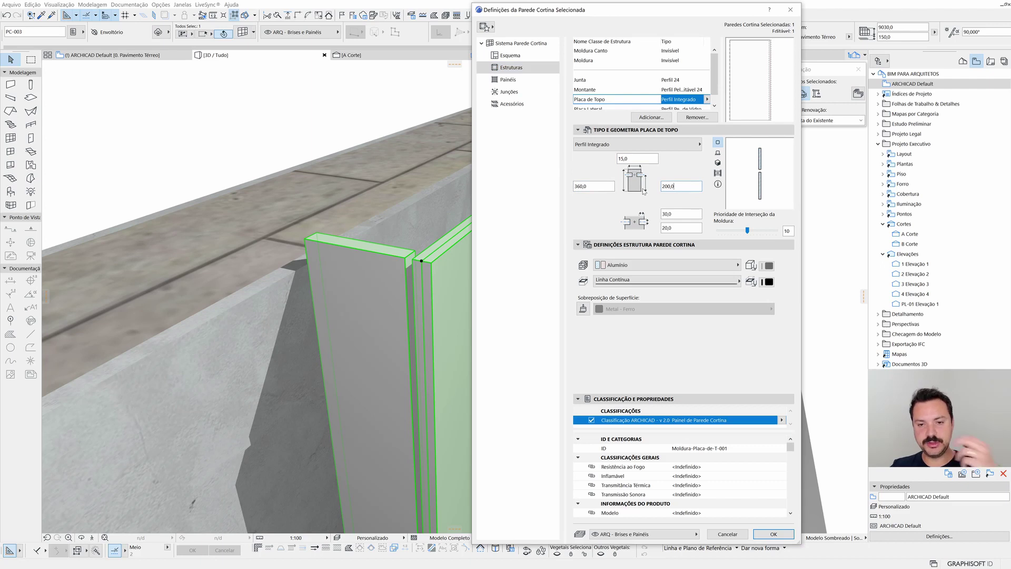
pyautogui.press('XF86Calculator')
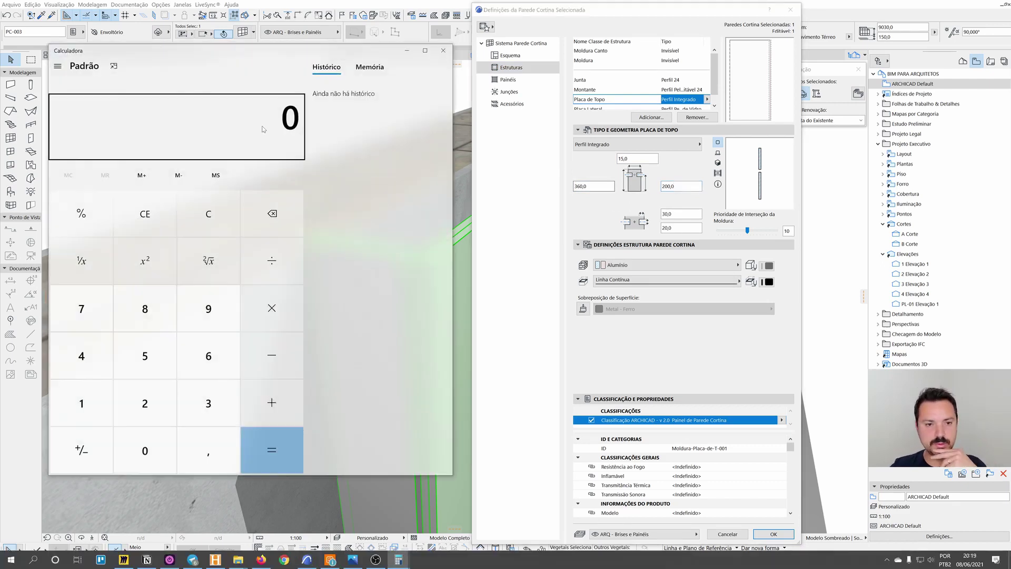
# Compute 360 - 7,5 = 352,5 in Windows Calculator.
pyautogui.moveTo(361, 59); pyautogui.dragTo(387, 57)
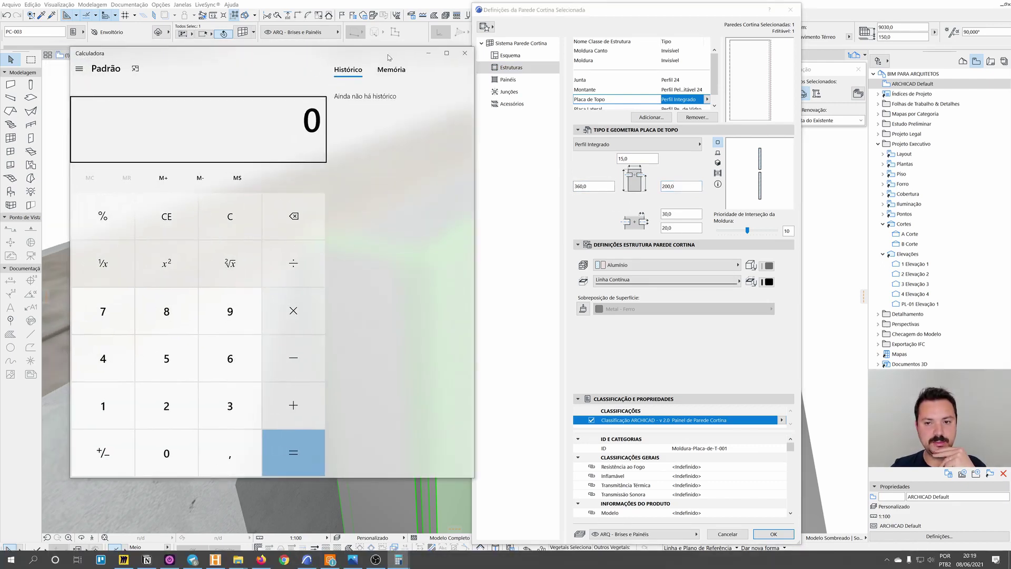
pyautogui.write('3')
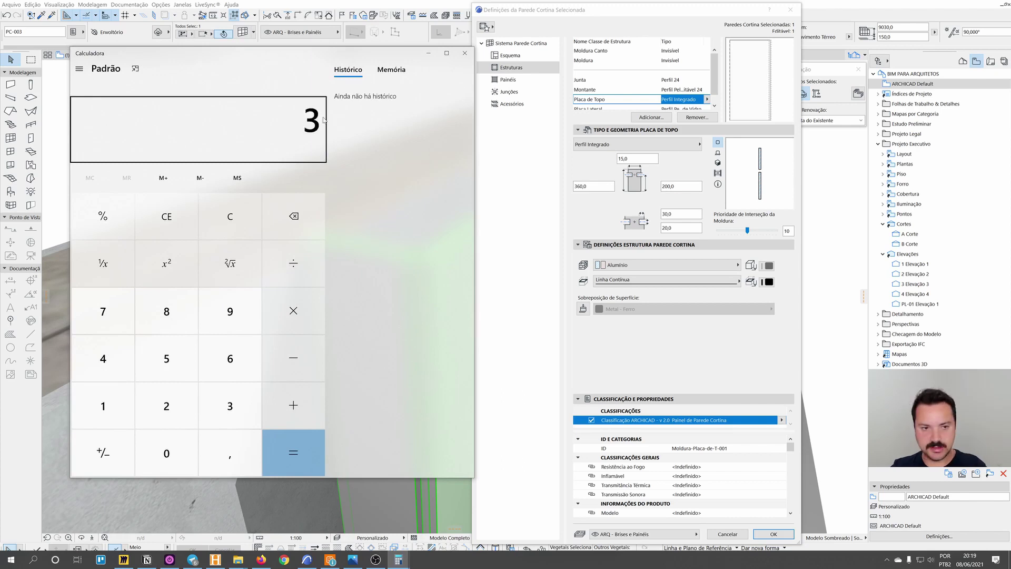
pyautogui.write('60 - ')
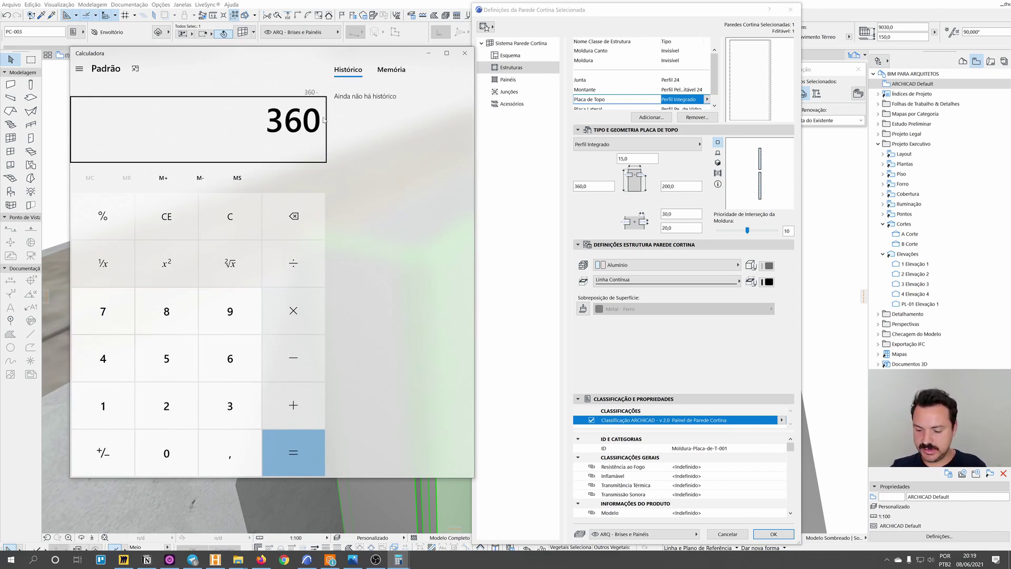
pyautogui.write('7,5')
pyautogui.press('Return')
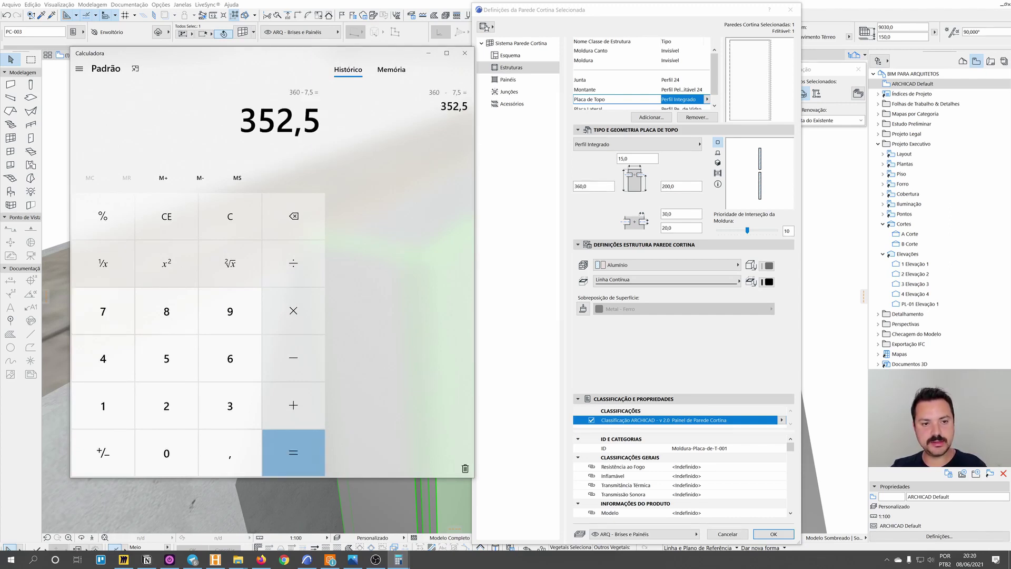
pyautogui.click(680, 186)
pyautogui.write('352,5')
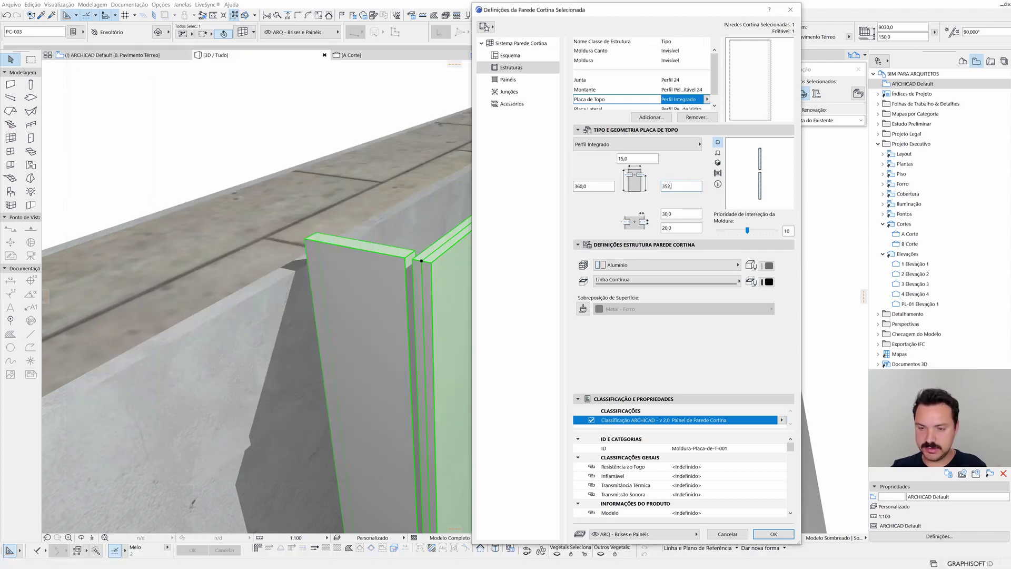
# Set the top plate's second dimension to 352,5 with both offsets 0,0, and apply.
pyautogui.press('Tab')
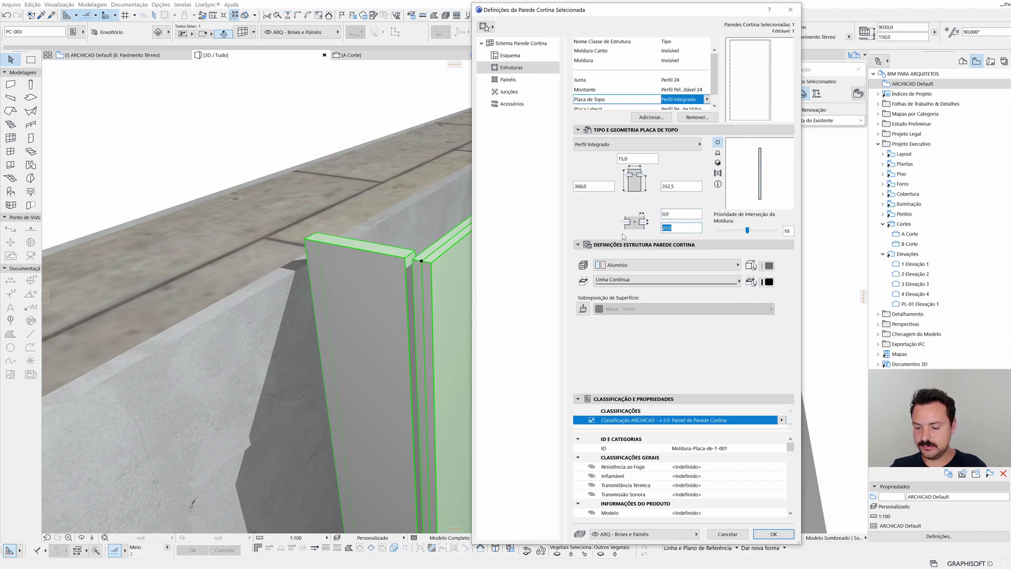
pyautogui.write(',0')
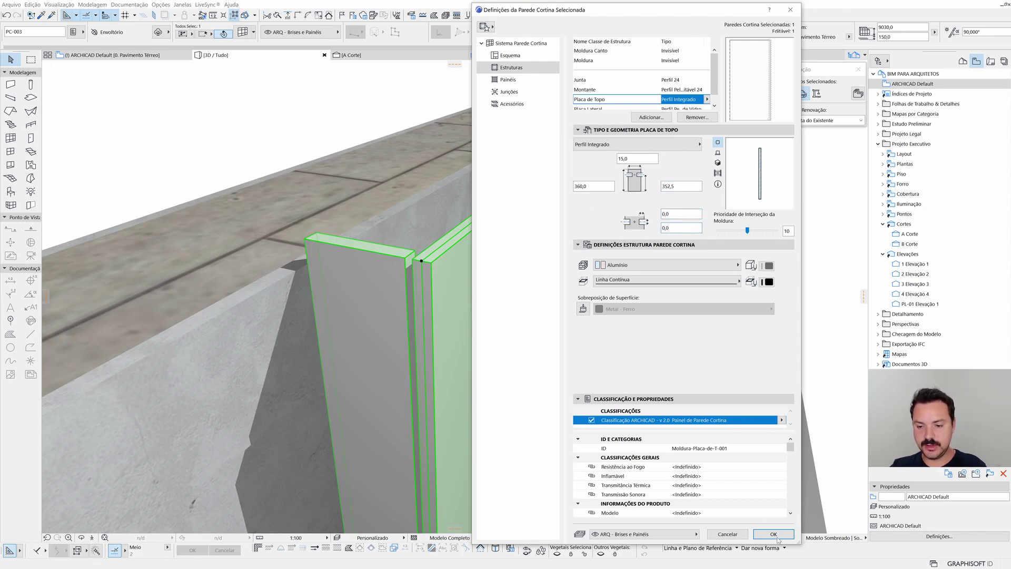
pyautogui.click(774, 535)
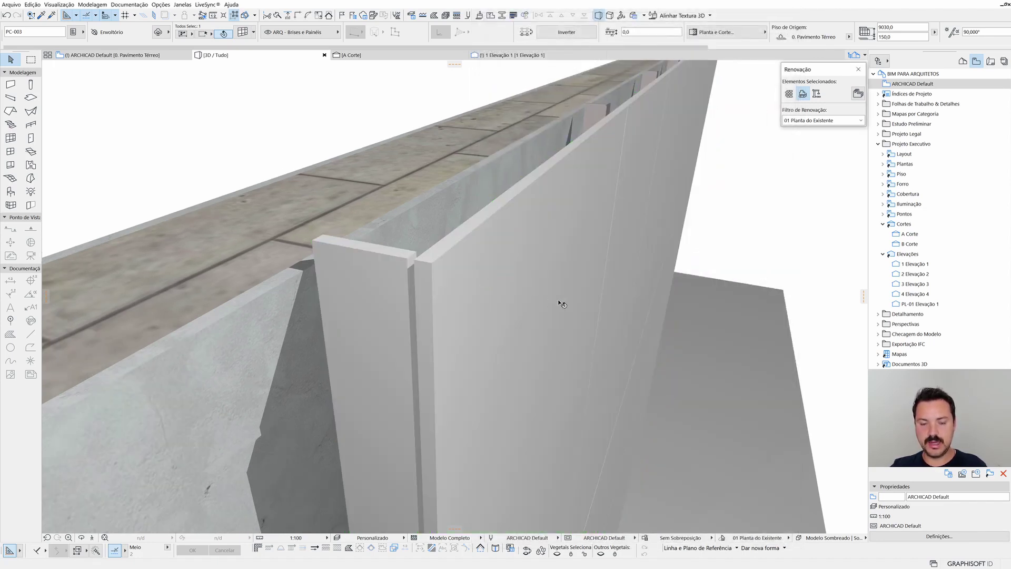
# Switch the curtain wall's top frame segments to the Placa de Topo class.
pyautogui.doubleClick(622, 422)
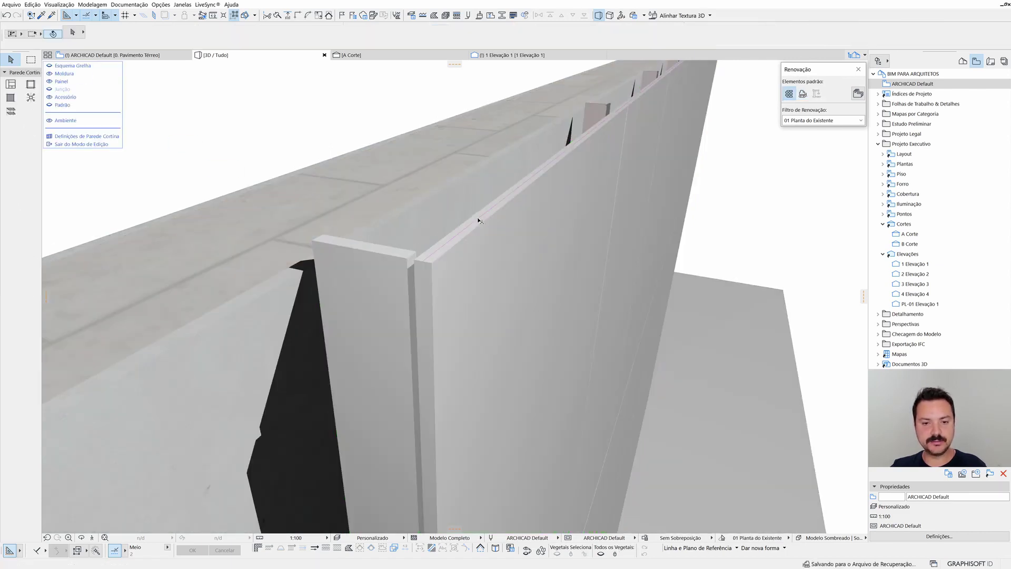
pyautogui.click(479, 220)
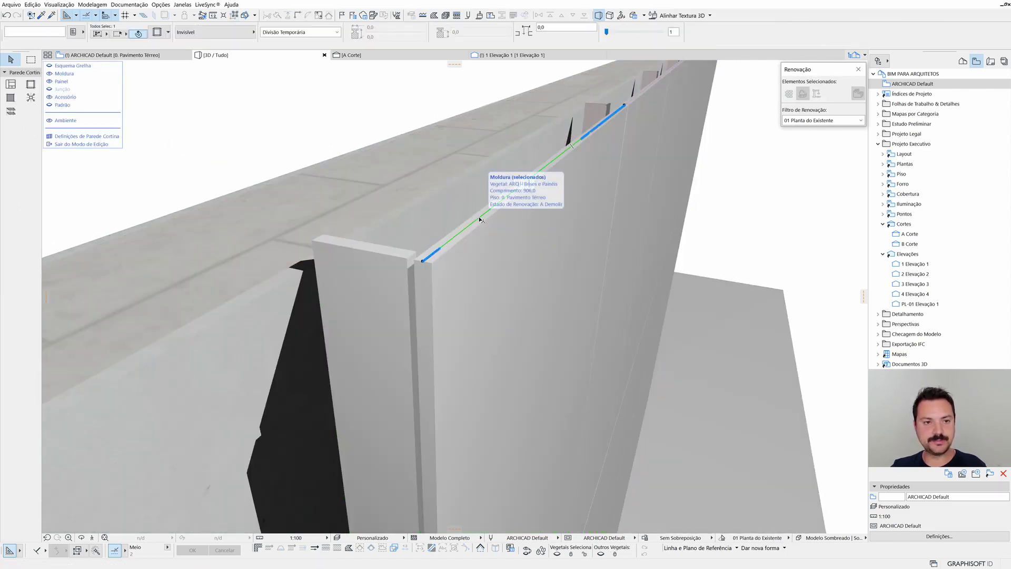
pyautogui.keyDown('shift'); pyautogui.moveTo(536, 239); pyautogui.dragTo(532, 206, button='middle'); pyautogui.keyUp('shift')
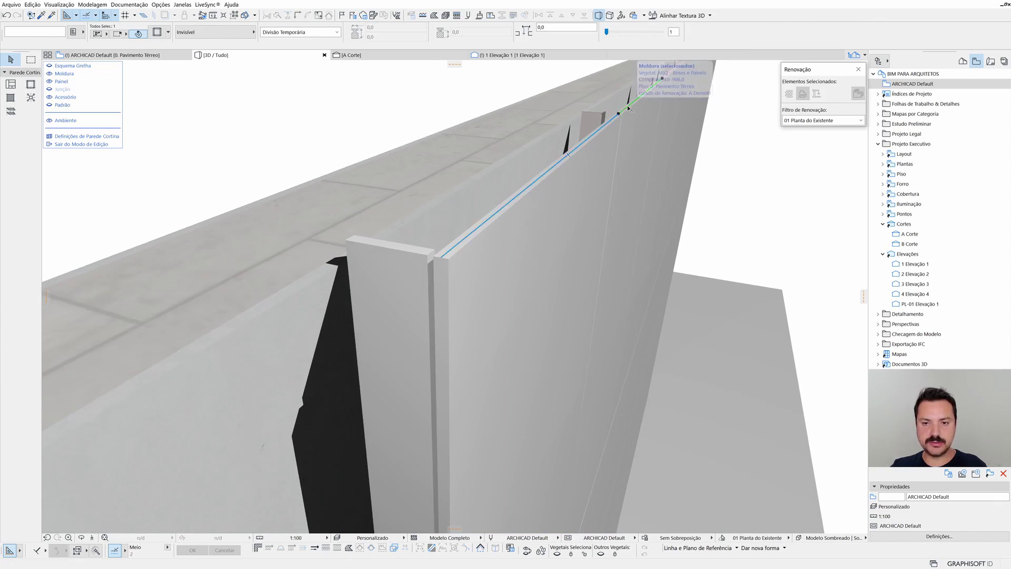
pyautogui.keyDown('shift'); pyautogui.click(644, 103); pyautogui.keyUp('shift')
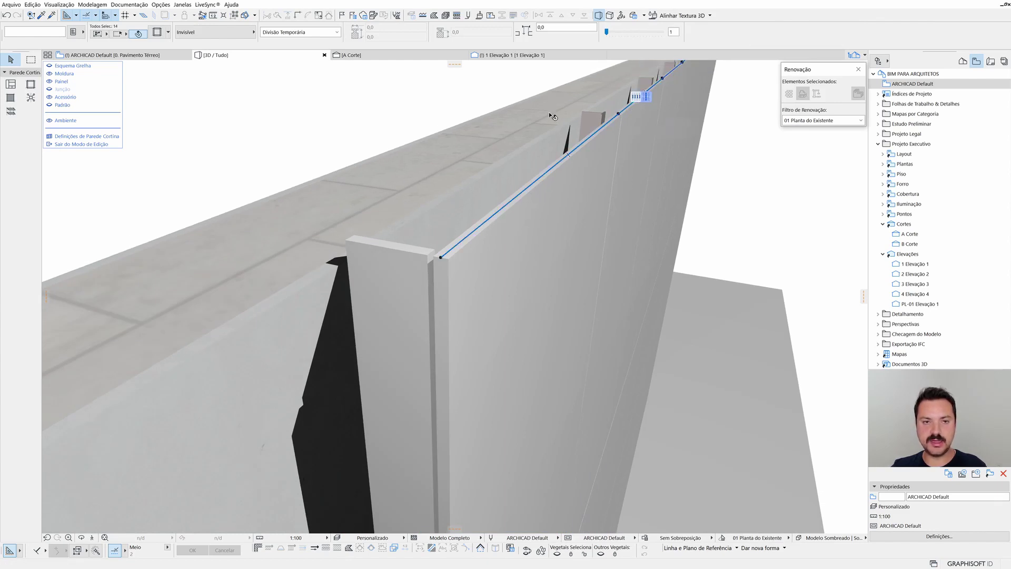
pyautogui.click(301, 33)
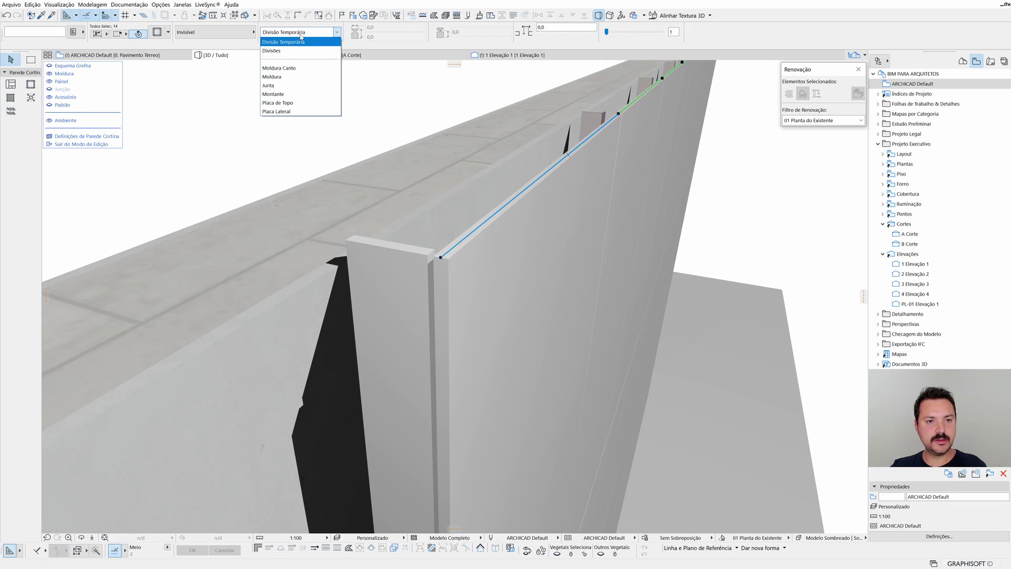
pyautogui.click(278, 102)
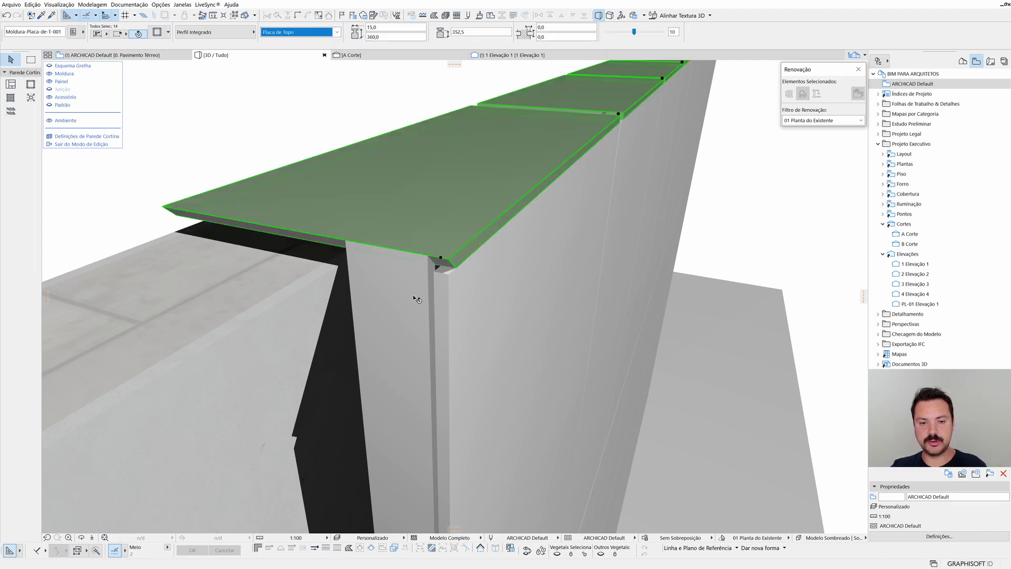
pyautogui.moveTo(416, 299)
pyautogui.keyDown('shift'); pyautogui.mouseDown(button='middle')
pyautogui.moveTo(383, 312)
pyautogui.moveTo(268, 300)
pyautogui.moveTo(483, 361)
pyautogui.mouseUp(button='middle'); pyautogui.keyUp('shift')
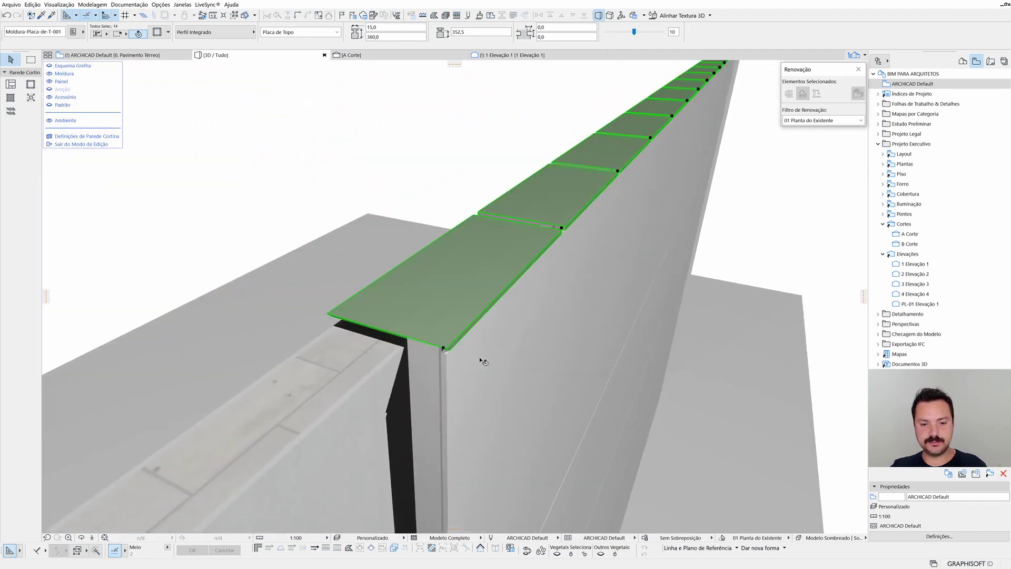
pyautogui.hotkey('ctrl', 't')
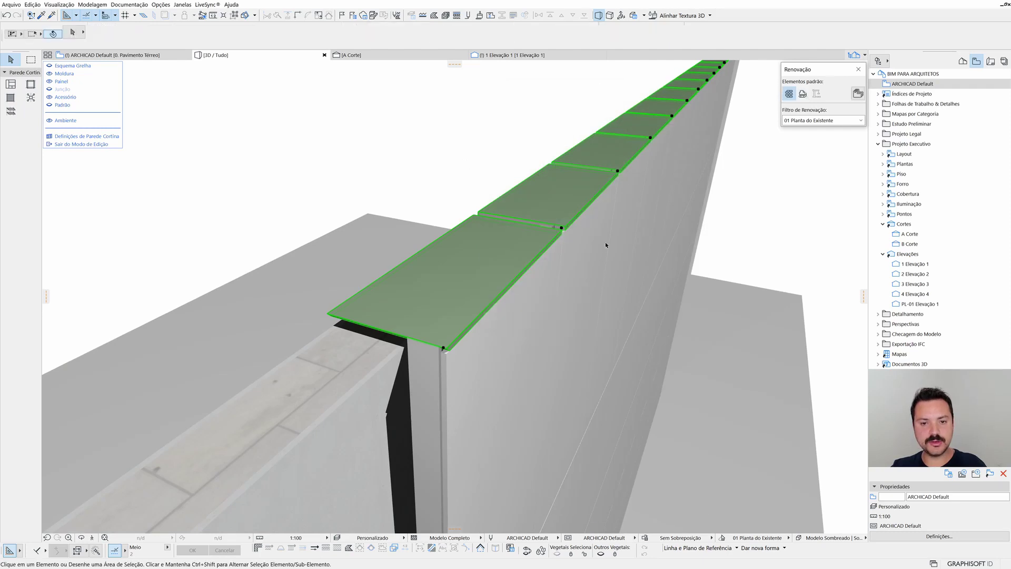
pyautogui.press('Escape')
pyautogui.press('Escape')
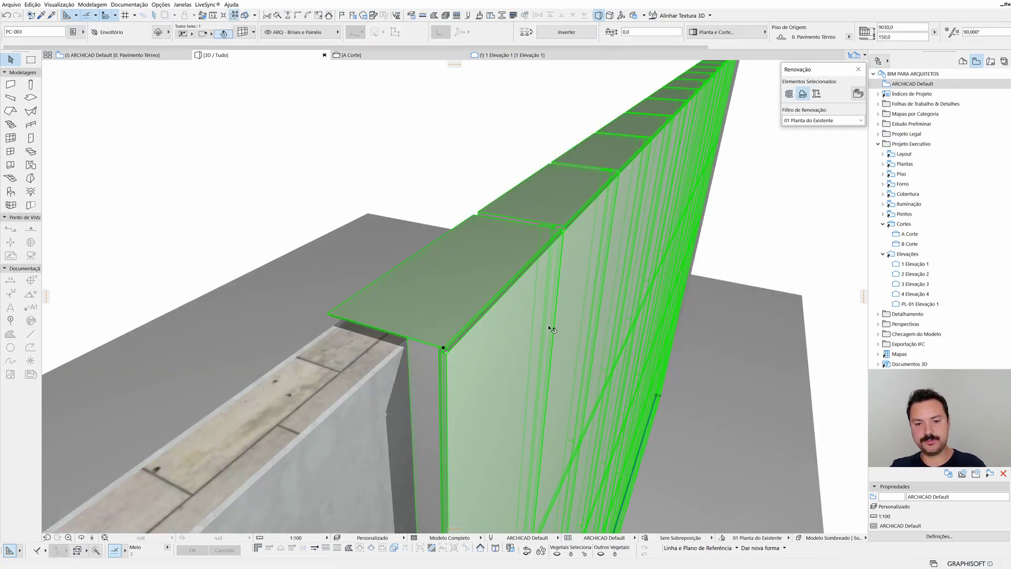
# Give the top plate intersection priority 15 and an Anodizado - Branco surface override.
pyautogui.doubleClick(547, 324)
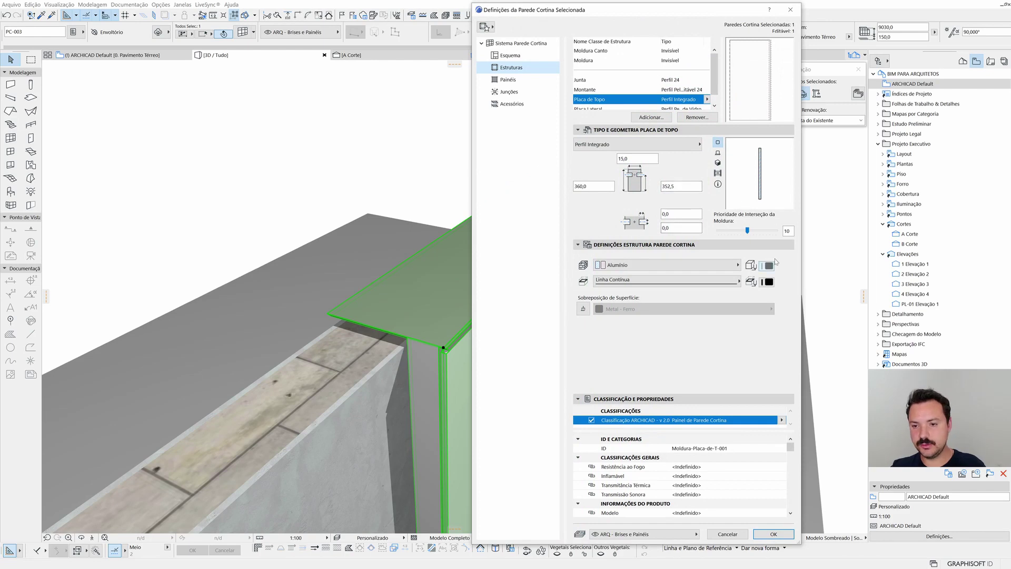
pyautogui.doubleClick(786, 231)
pyautogui.write('15')
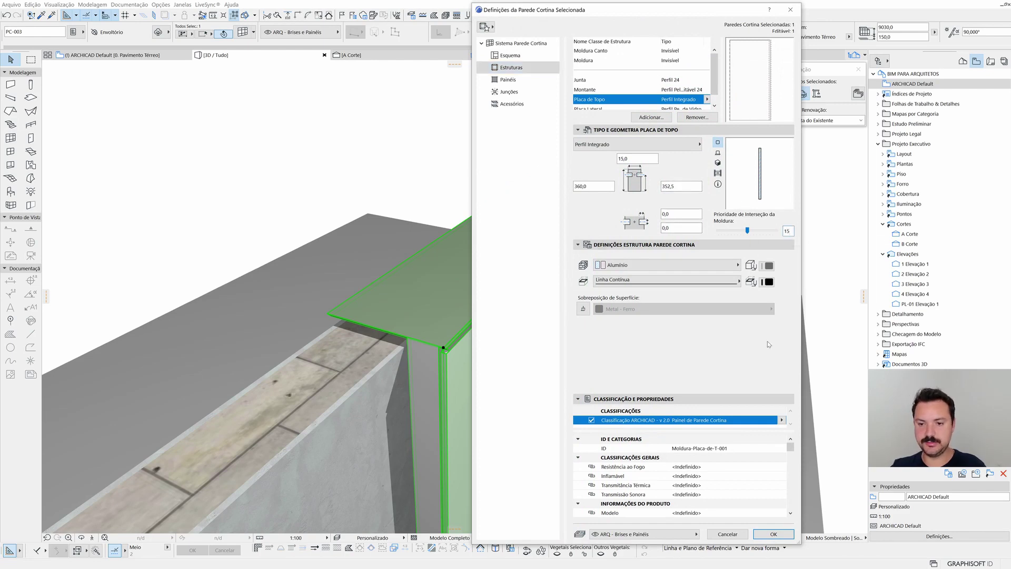
pyautogui.click(583, 308)
pyautogui.click(632, 308)
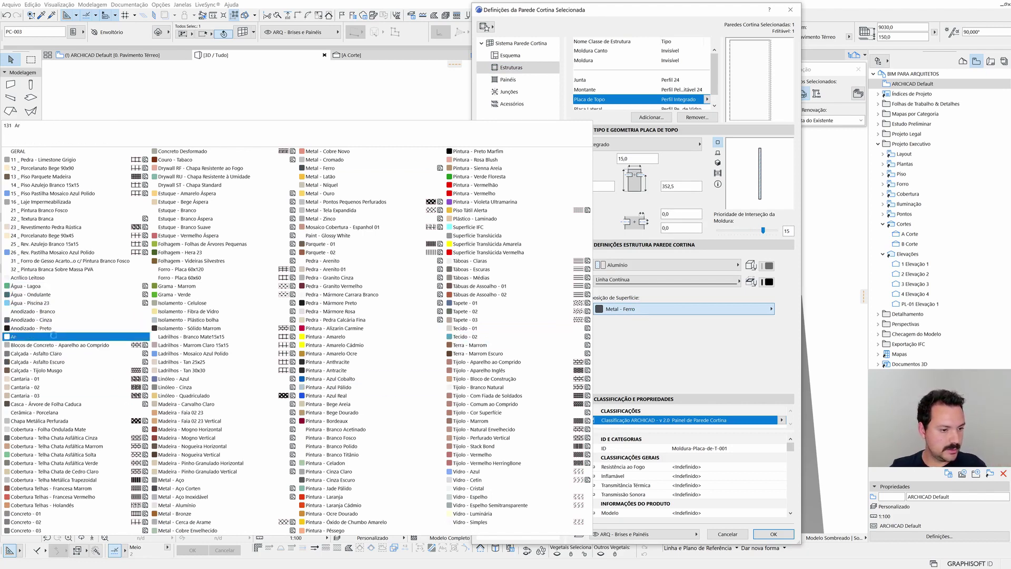
pyautogui.click(52, 321)
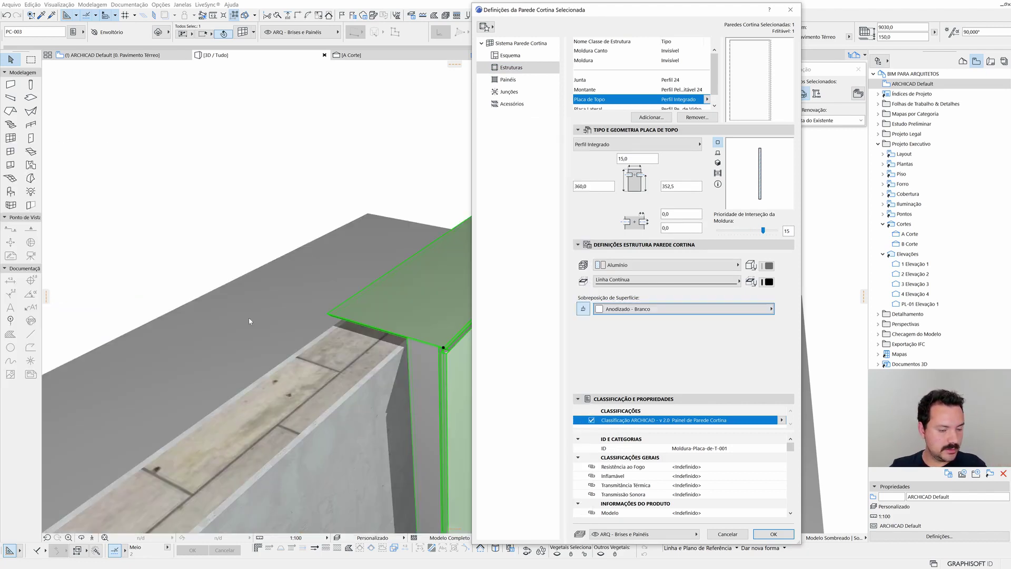
pyautogui.click(774, 534)
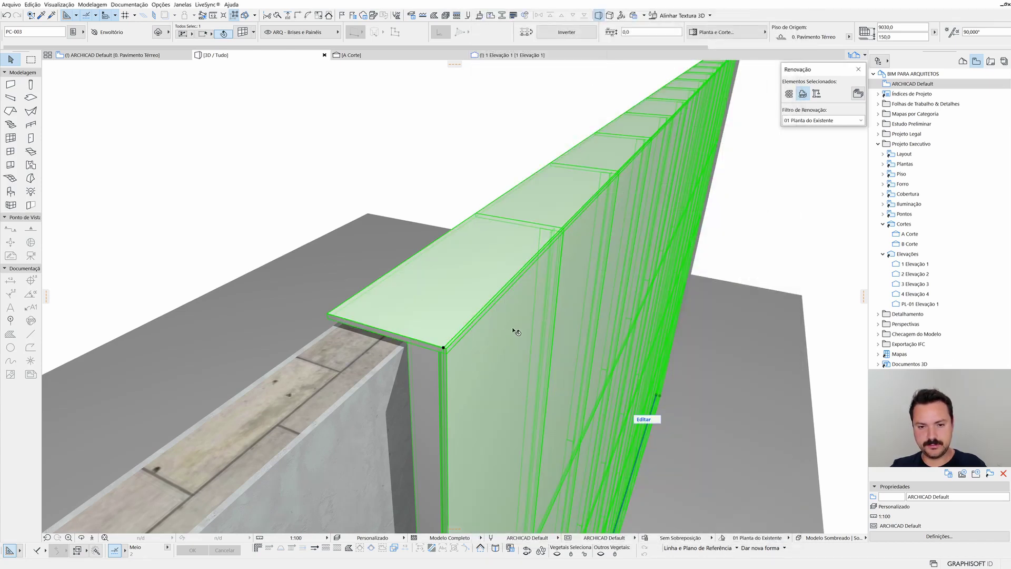
pyautogui.press('Escape')
pyautogui.moveTo(532, 356)
pyautogui.keyDown('shift'); pyautogui.mouseDown(button='middle')
pyautogui.moveTo(603, 280)
pyautogui.moveTo(521, 302)
pyautogui.moveTo(540, 321)
pyautogui.moveTo(524, 292)
pyautogui.moveTo(466, 312)
pyautogui.mouseUp(button='middle'); pyautogui.keyUp('shift')
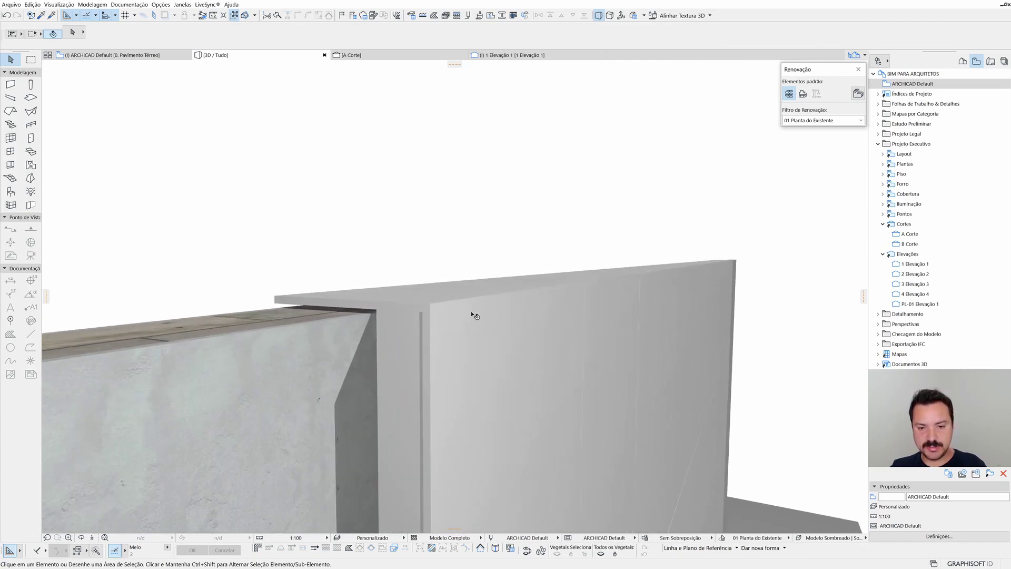
pyautogui.moveTo(556, 309)
pyautogui.keyDown('shift'); pyautogui.mouseDown(button='middle')
pyautogui.moveTo(650, 316)
pyautogui.moveTo(682, 293)
pyautogui.moveTo(486, 332)
pyautogui.moveTo(406, 316)
pyautogui.moveTo(424, 316)
pyautogui.mouseUp(button='middle'); pyautogui.keyUp('shift')
pyautogui.click(436, 322)
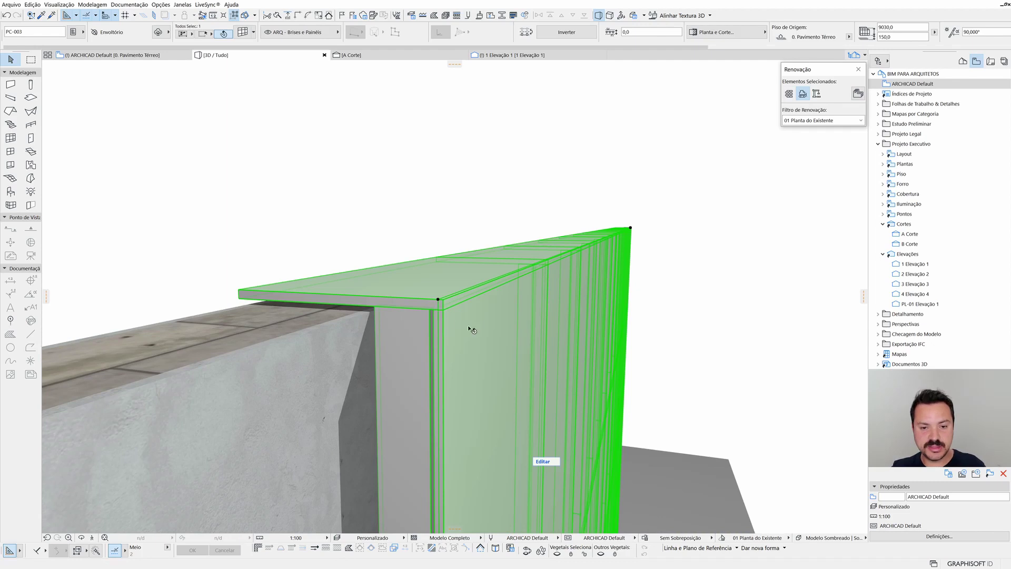
pyautogui.moveTo(471, 329)
pyautogui.keyDown('shift'); pyautogui.mouseDown(button='middle')
pyautogui.moveTo(526, 407)
pyautogui.moveTo(517, 353)
pyautogui.moveTo(551, 305)
pyautogui.moveTo(532, 302)
pyautogui.moveTo(525, 321)
pyautogui.moveTo(561, 358)
pyautogui.mouseUp(button='middle'); pyautogui.keyUp('shift')
pyautogui.press('Escape')
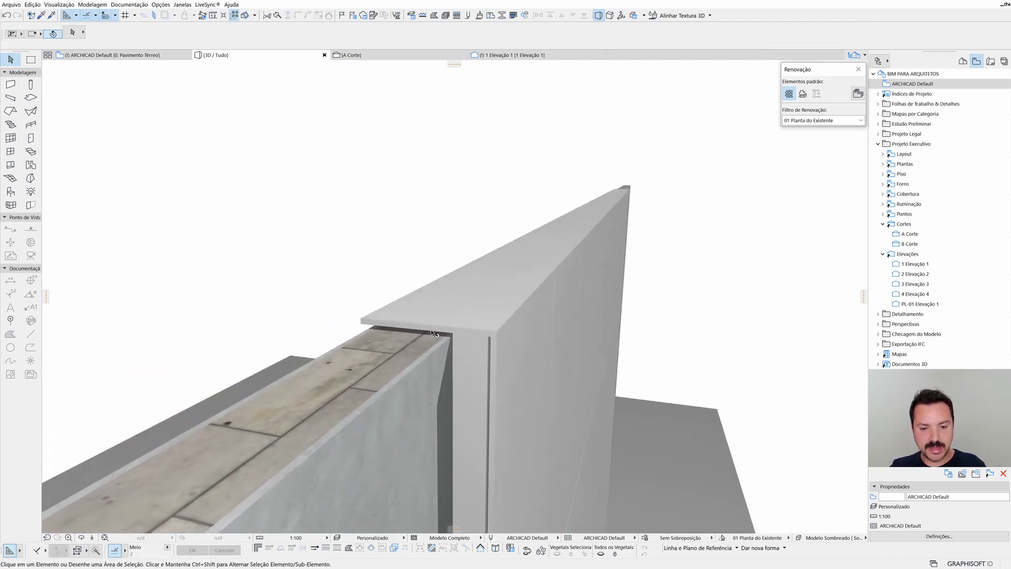
pyautogui.keyDown('shift'); pyautogui.moveTo(489, 337); pyautogui.dragTo(501, 320, button='middle'); pyautogui.keyUp('shift')
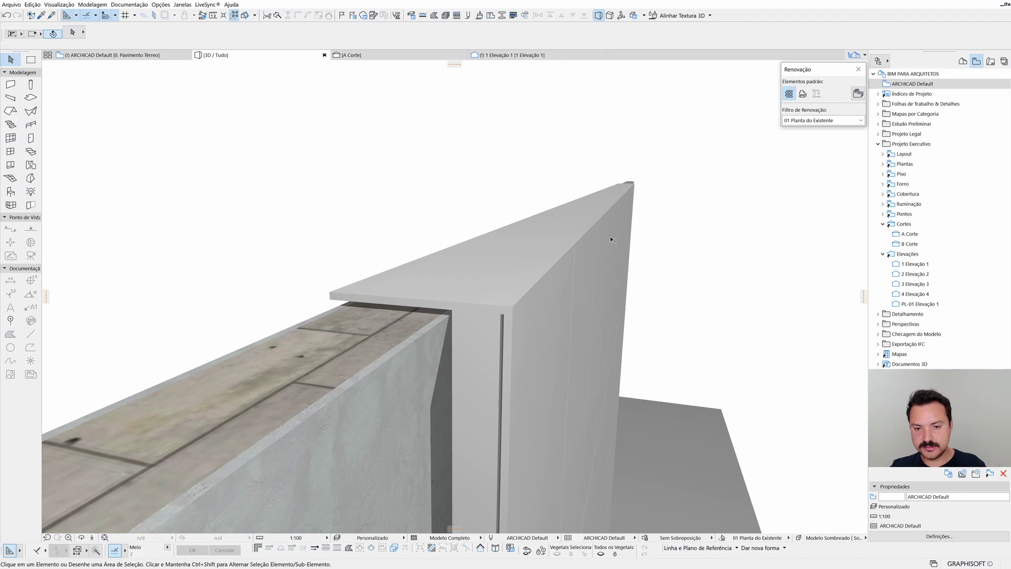
pyautogui.moveTo(585, 303)
pyautogui.keyDown('shift'); pyautogui.mouseDown(button='middle')
pyautogui.moveTo(550, 331)
pyautogui.moveTo(537, 319)
pyautogui.moveTo(557, 318)
pyautogui.mouseUp(button='middle'); pyautogui.keyUp('shift')
pyautogui.moveTo(482, 319)
pyautogui.keyDown('shift'); pyautogui.mouseDown(button='middle')
pyautogui.moveTo(473, 312)
pyautogui.moveTo(541, 314)
pyautogui.moveTo(467, 316)
pyautogui.moveTo(568, 326)
pyautogui.moveTo(436, 295)
pyautogui.mouseUp(button='middle'); pyautogui.keyUp('shift')
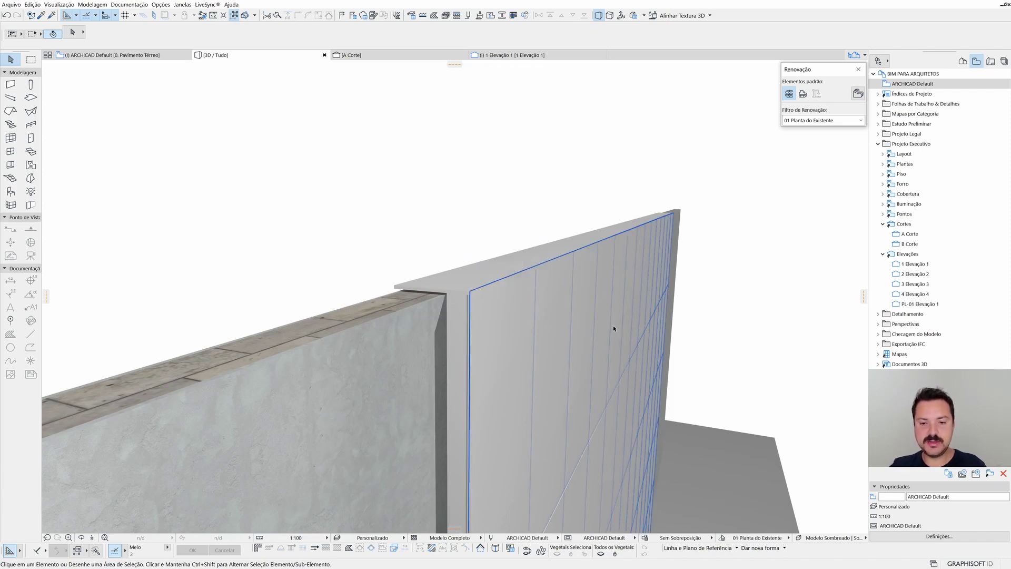
pyautogui.keyDown('shift'); pyautogui.moveTo(495, 303); pyautogui.dragTo(478, 307, button='middle'); pyautogui.keyUp('shift')
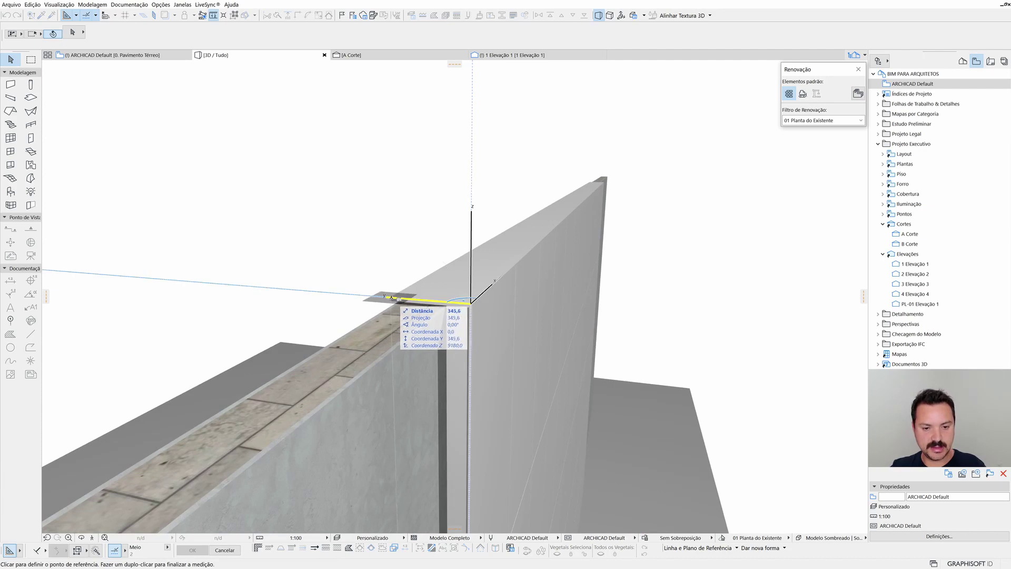
pyautogui.keyDown('shift'); pyautogui.moveTo(511, 293); pyautogui.dragTo(509, 247, button='middle'); pyautogui.keyUp('shift')
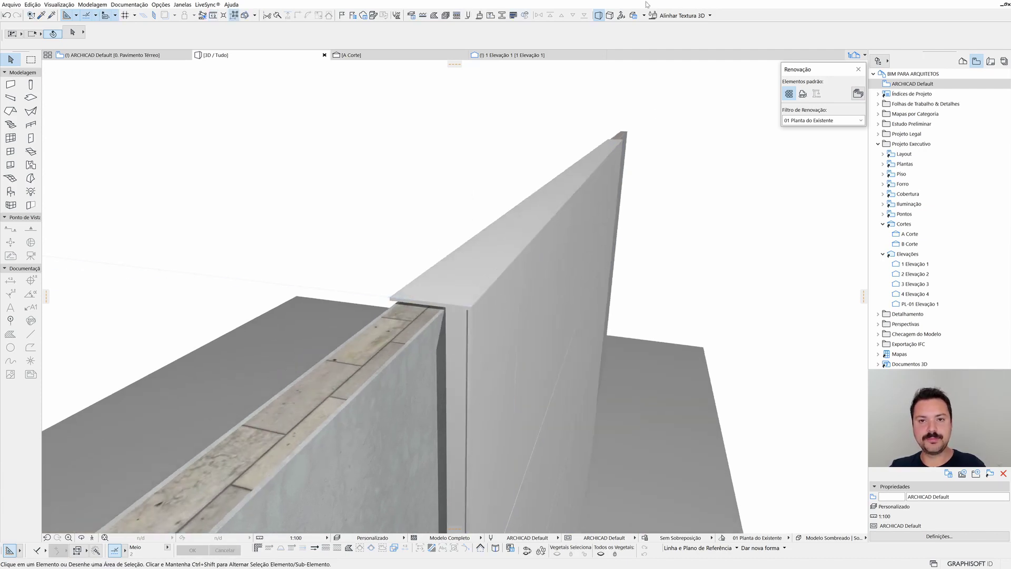
# Create a custom profile named 'PC - Fachada Ventilada - Placa de Topo' in Profile Manager.
pyautogui.click(502, 16)
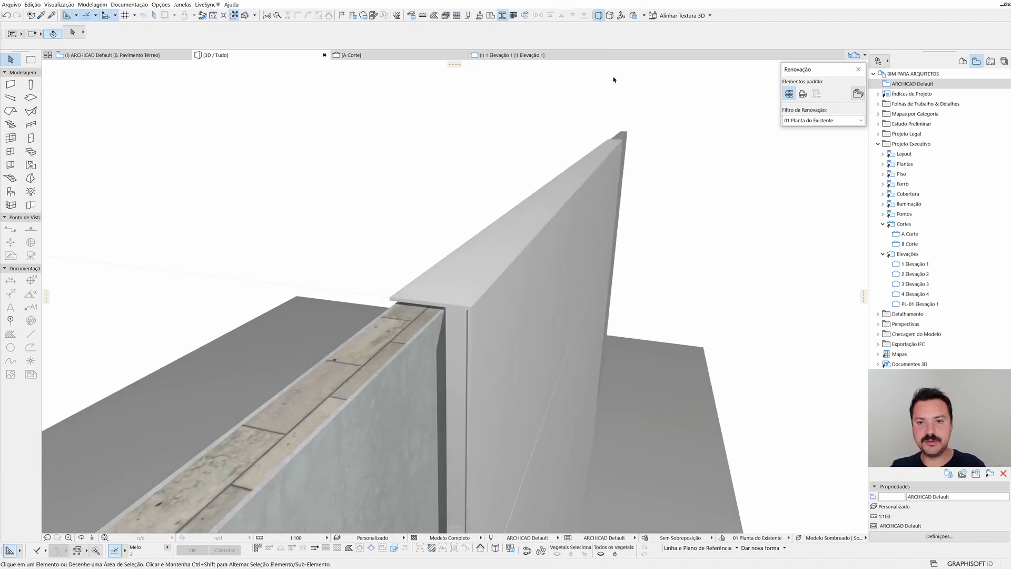
pyautogui.click(741, 192)
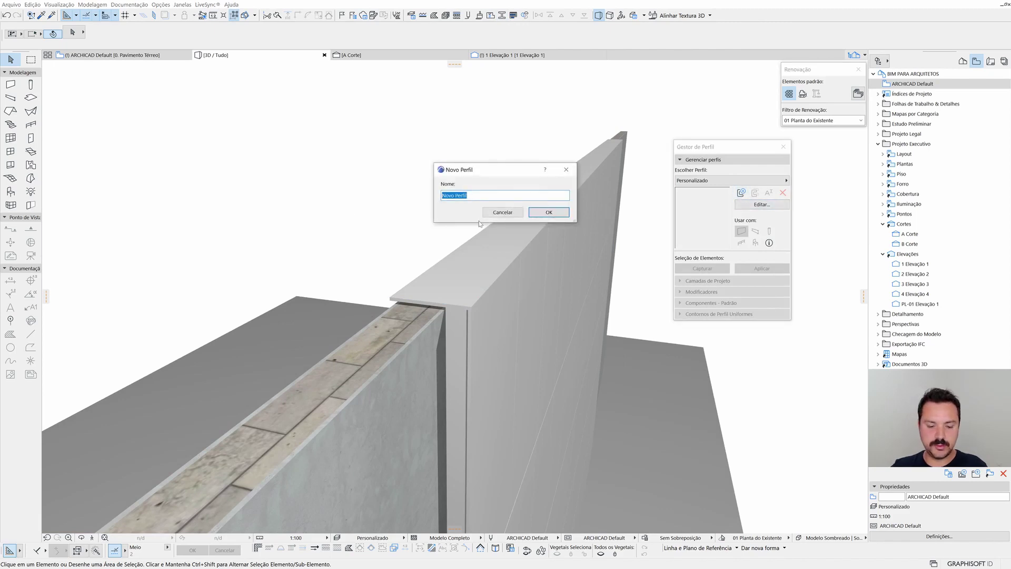
pyautogui.write('PC - Placa de Topo')
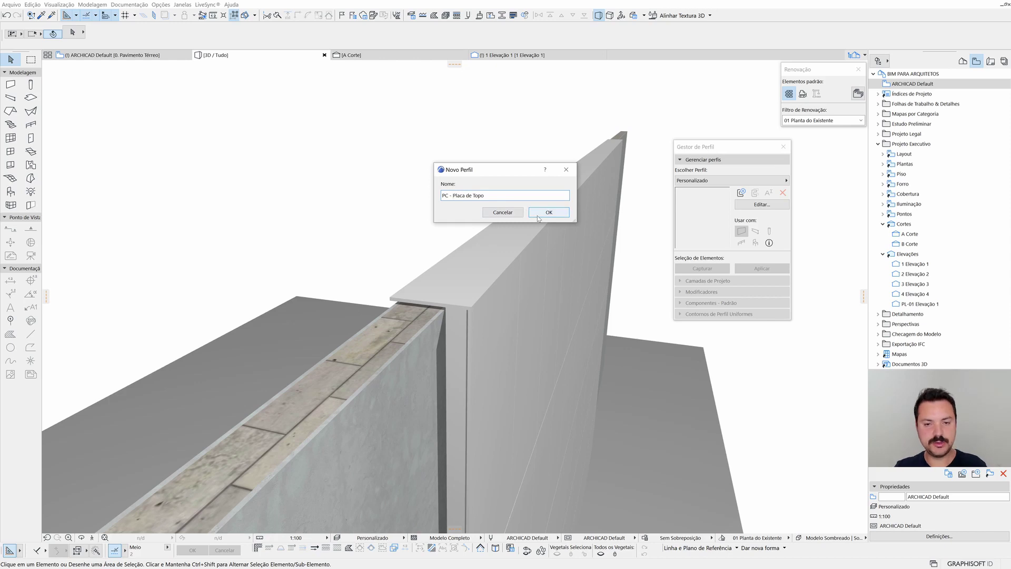
pyautogui.write('Fachada Ventilada')
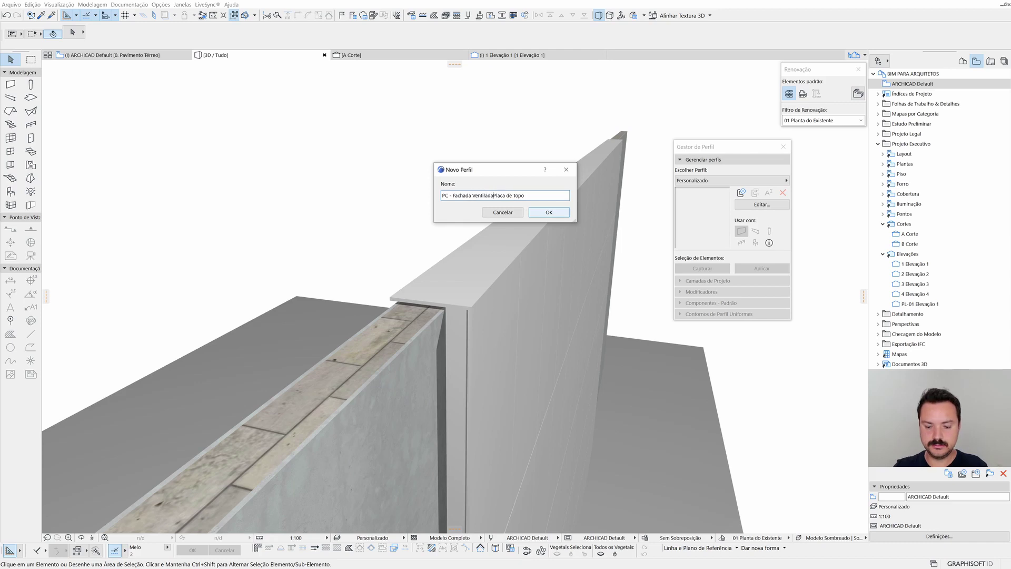
pyautogui.write(' -')
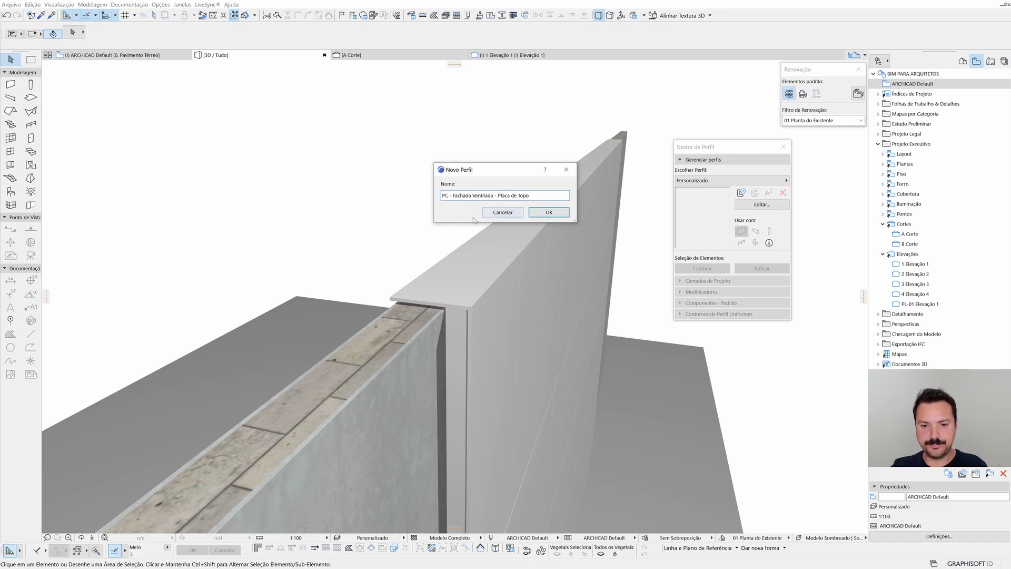
pyautogui.click(548, 212)
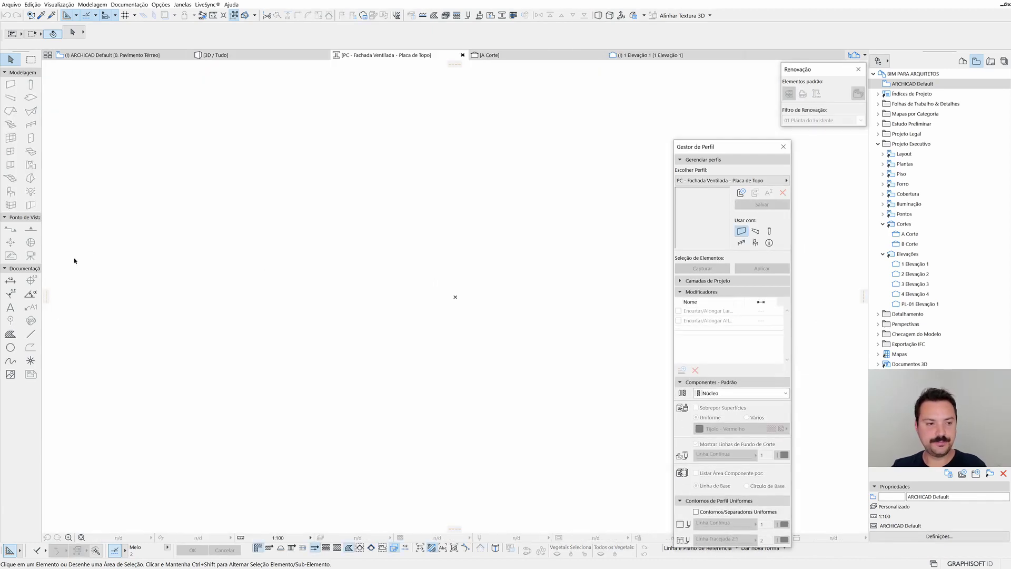
# Draw a 15 × 360 MTL Alumínio fill rectangle in the profile.
pyautogui.click(10, 335)
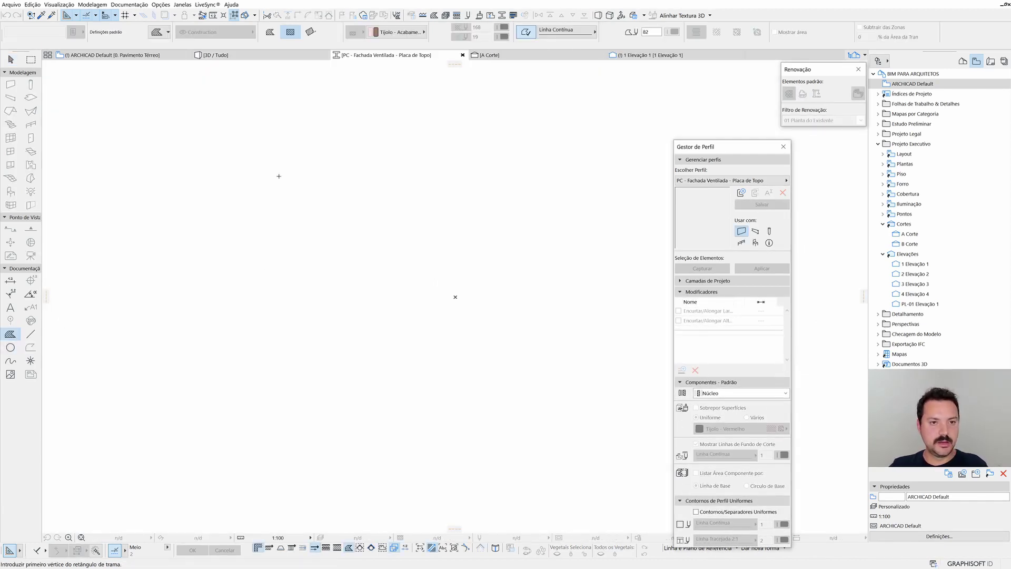
pyautogui.click(406, 32)
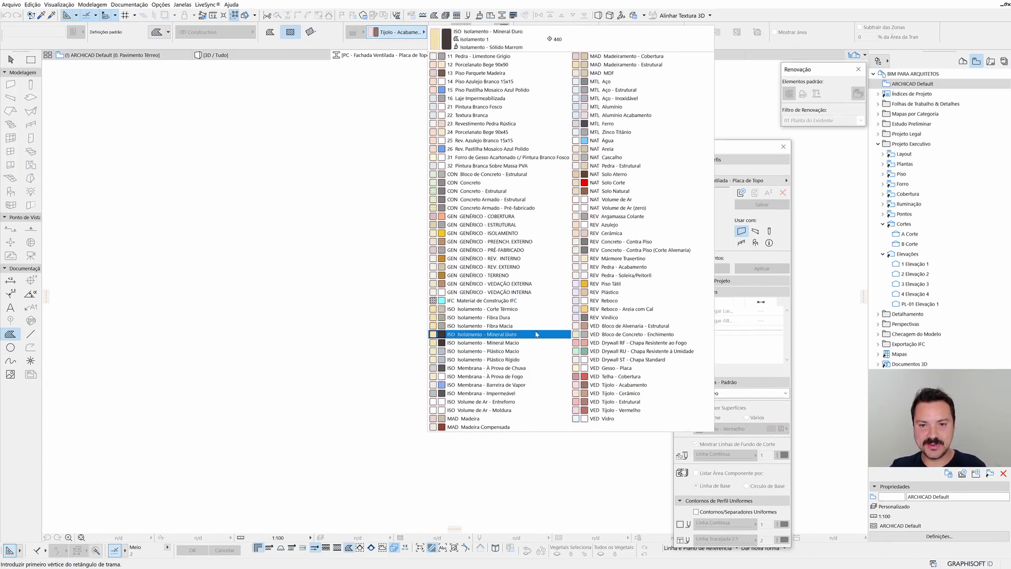
pyautogui.click(621, 107)
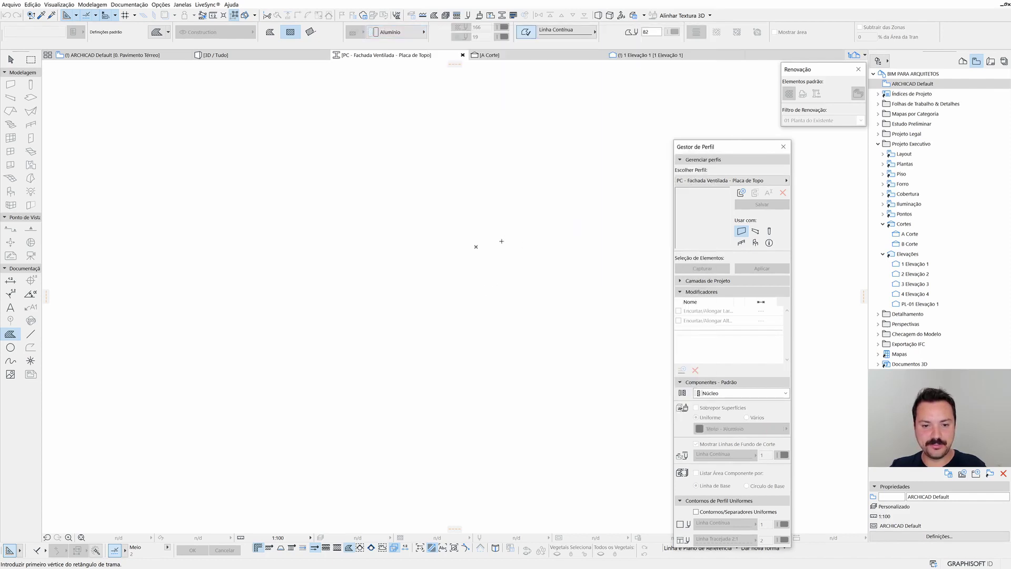
pyautogui.click(499, 171)
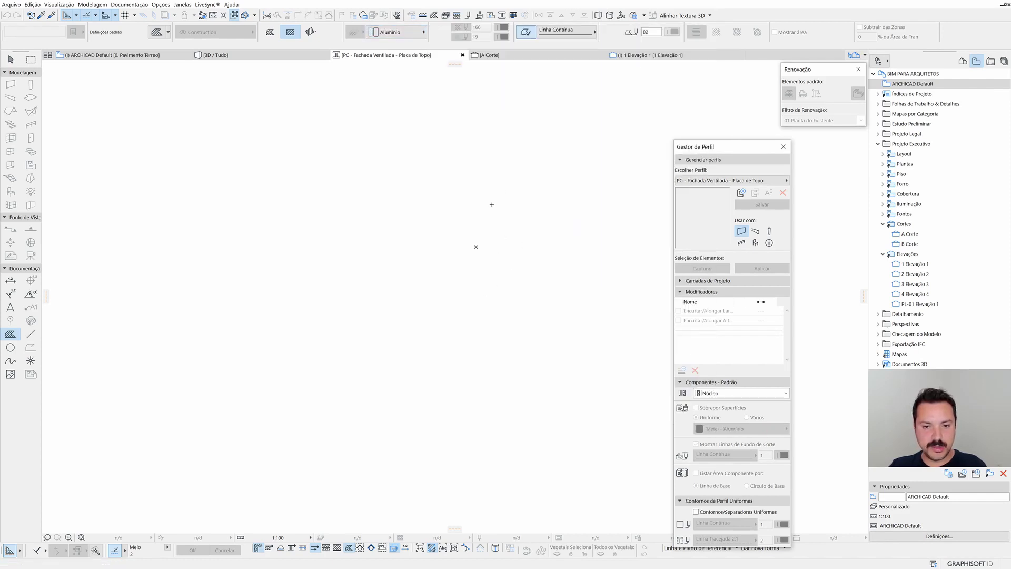
pyautogui.press('Tab')
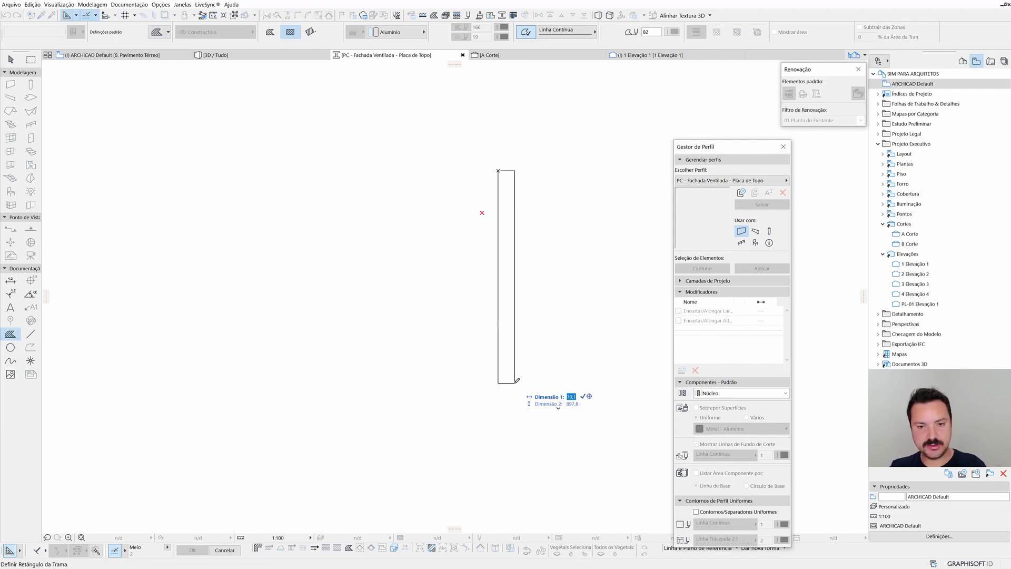
pyautogui.press('Tab')
pyautogui.write('360')
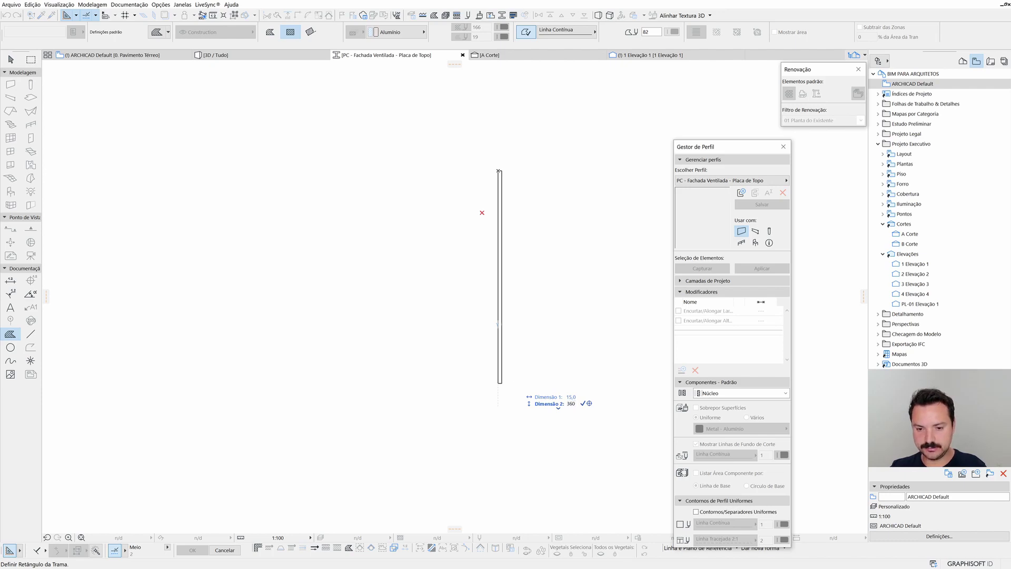
pyautogui.press('Return')
pyautogui.scroll(3, 521, 211)
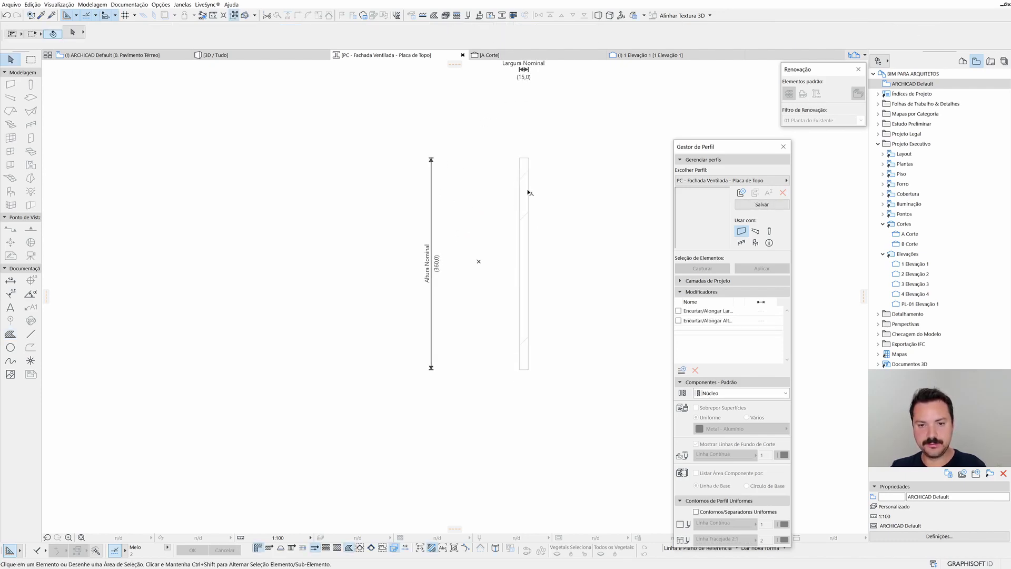
# Move the profile rectangle to a new position about 20 units right.
pyautogui.click(527, 192)
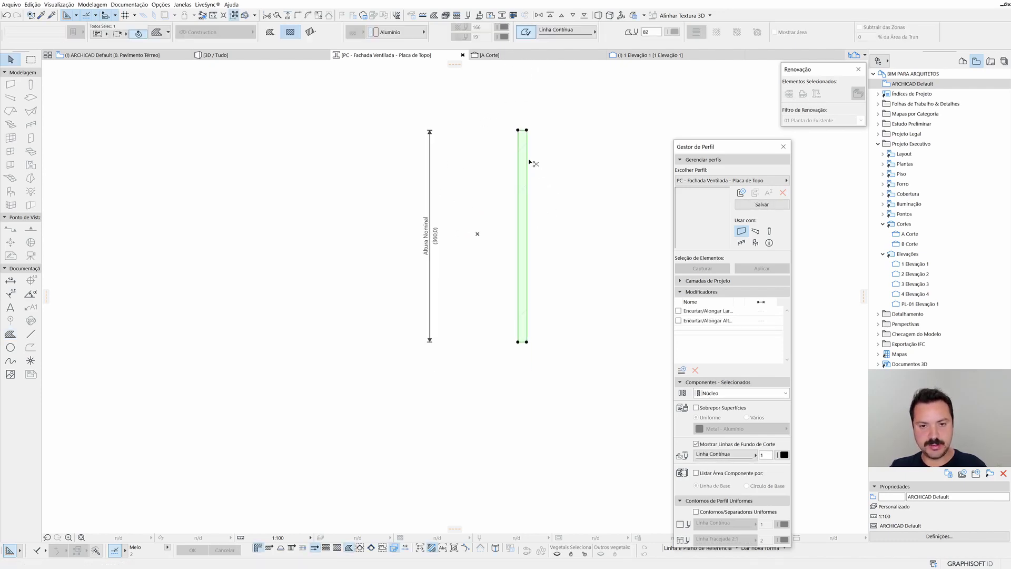
pyautogui.scroll(2, 524, 132)
pyautogui.click(523, 130)
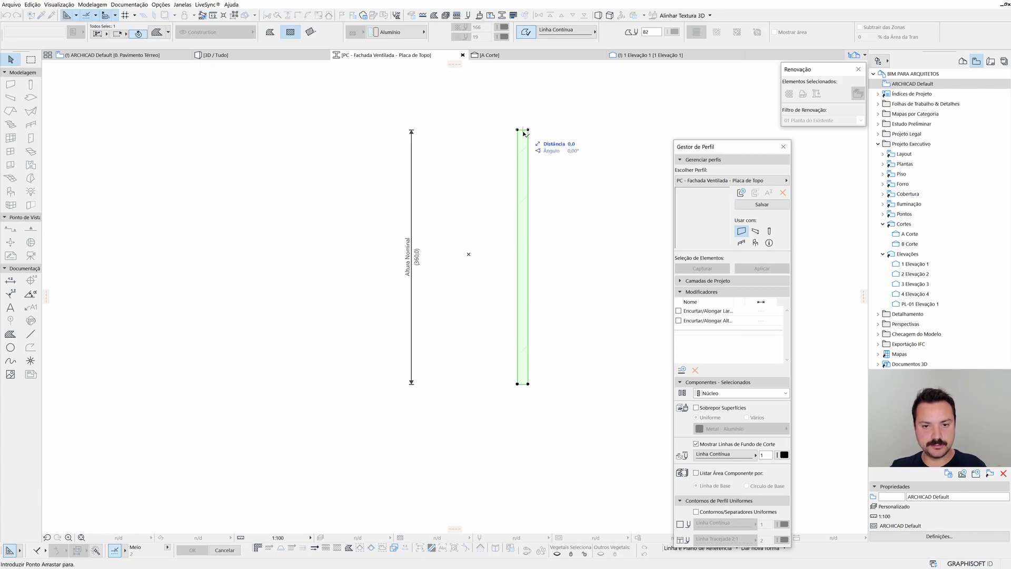
pyautogui.click(472, 258)
pyautogui.press('Escape')
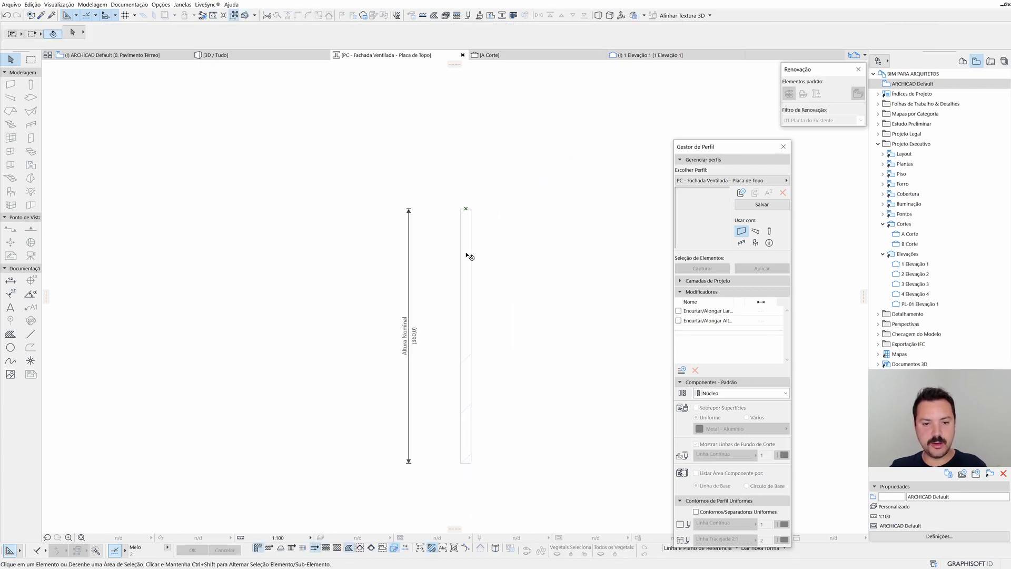
pyautogui.click(468, 256)
pyautogui.moveTo(510, 273); pyautogui.dragTo(499, 260, button='middle')
pyautogui.click(451, 196)
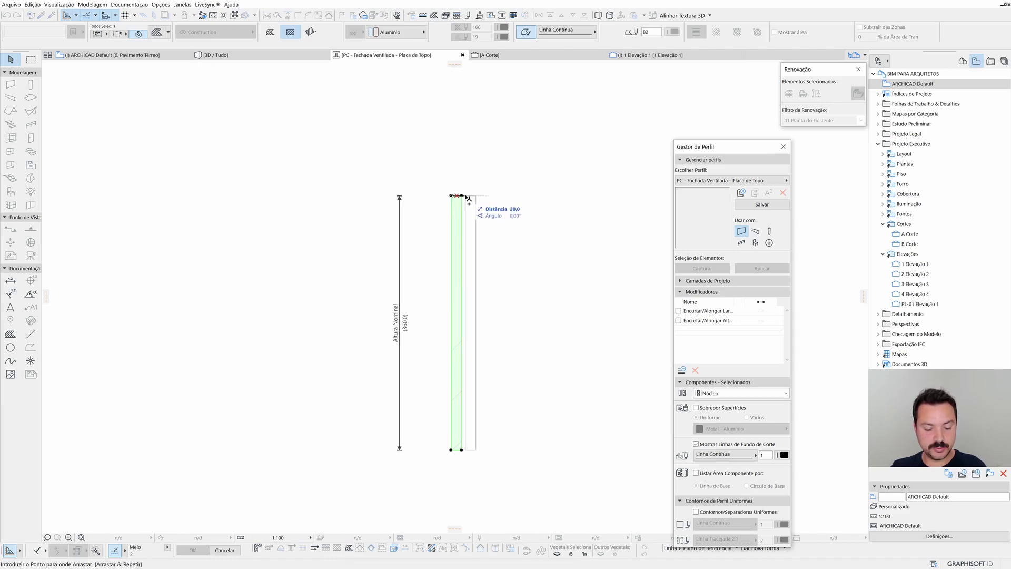
pyautogui.click(468, 197)
pyautogui.scroll(2, 479, 200)
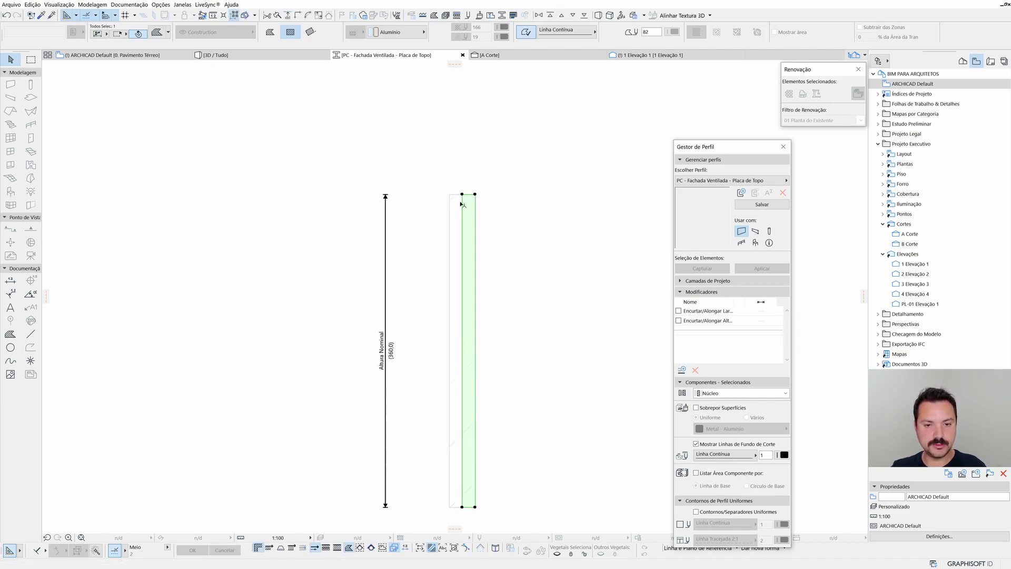
# Change the rectangle's material to ISO Volume de Ar - Moldura with no contour line.
pyautogui.click(395, 32)
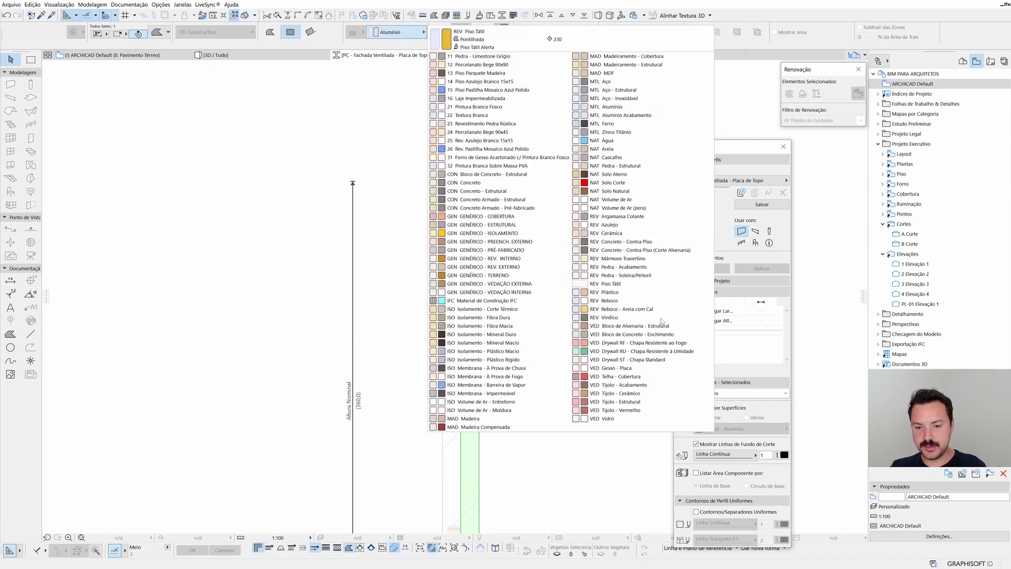
pyautogui.click(513, 401)
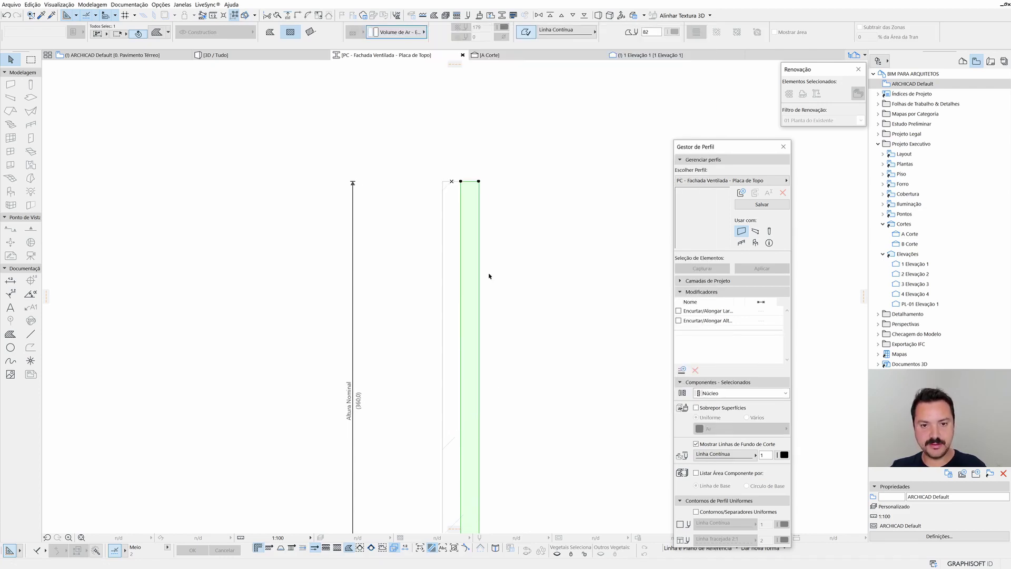
pyautogui.click(398, 33)
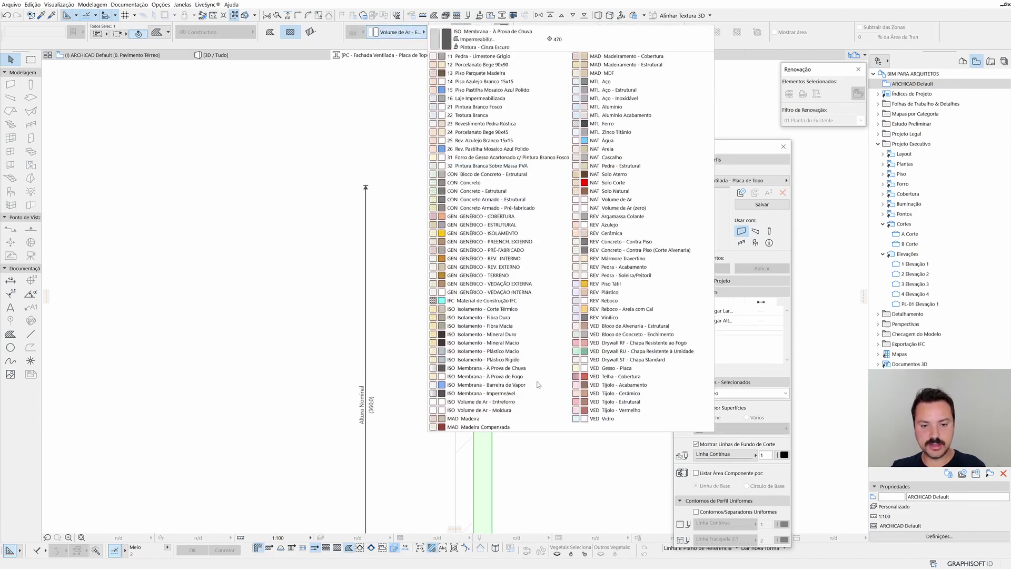
pyautogui.click(521, 409)
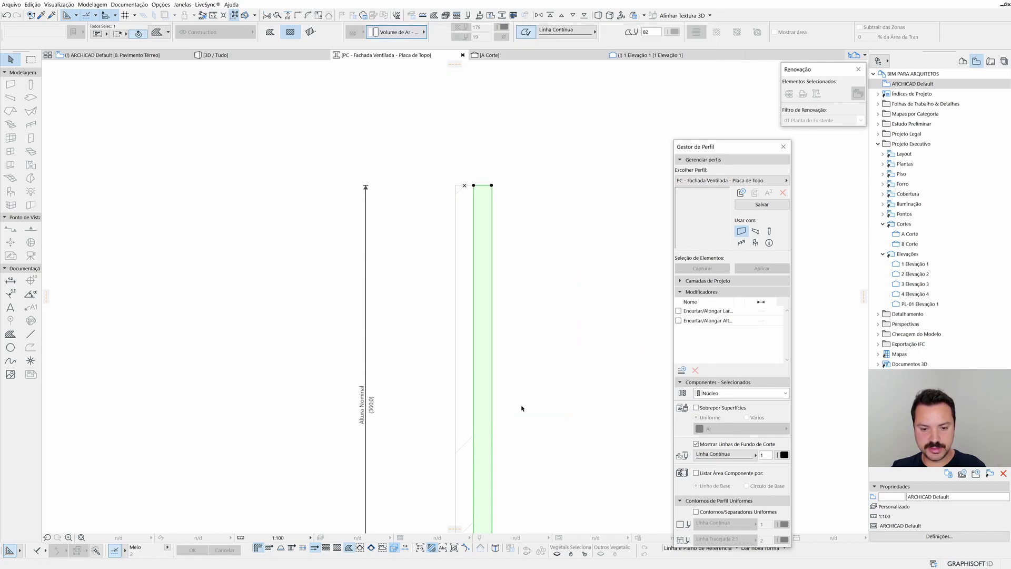
pyautogui.click(523, 35)
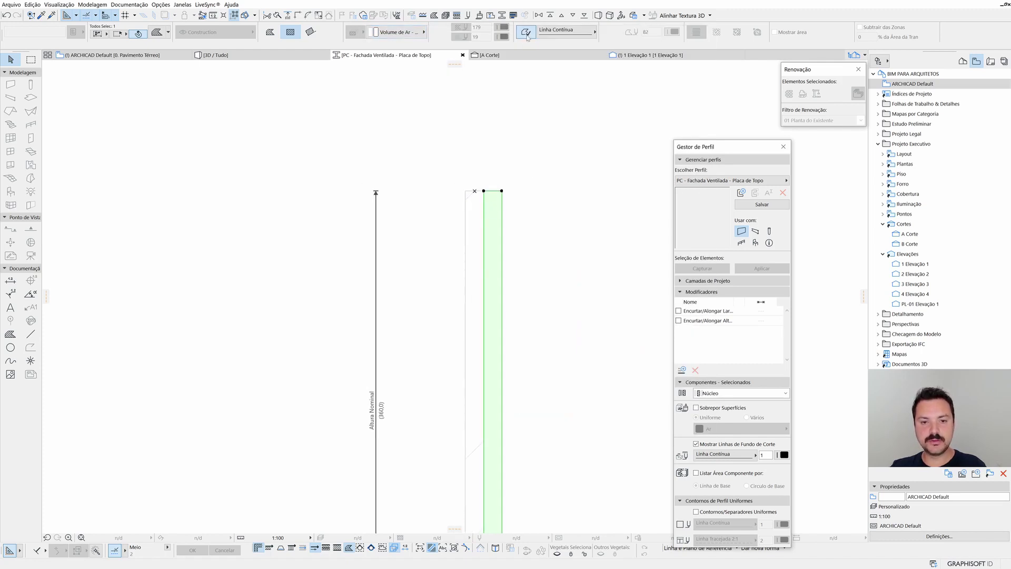
# Offset the profile fill's edge by 15.
pyautogui.click(503, 208)
pyautogui.scroll(3, 501, 192)
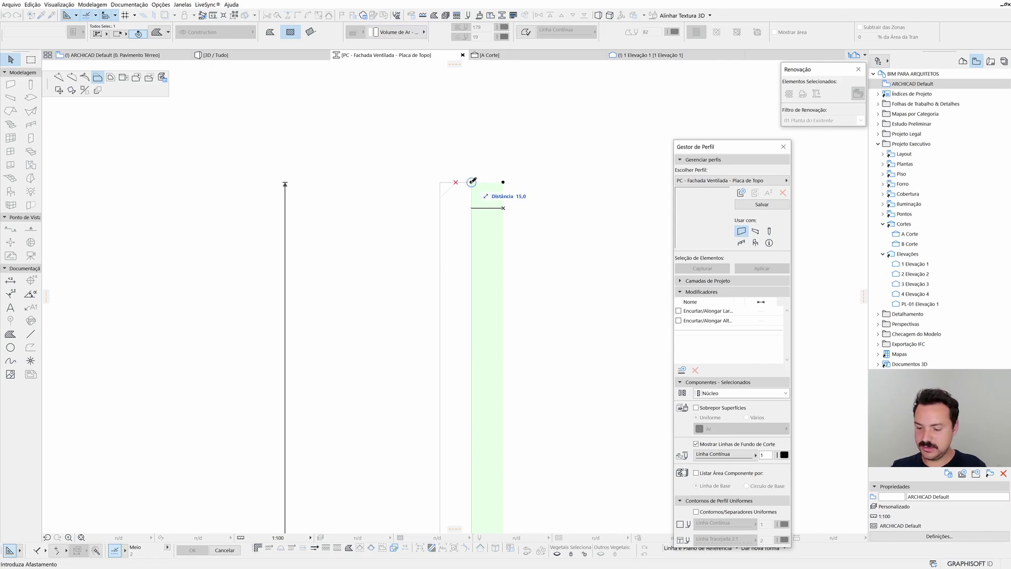
pyautogui.press('Return')
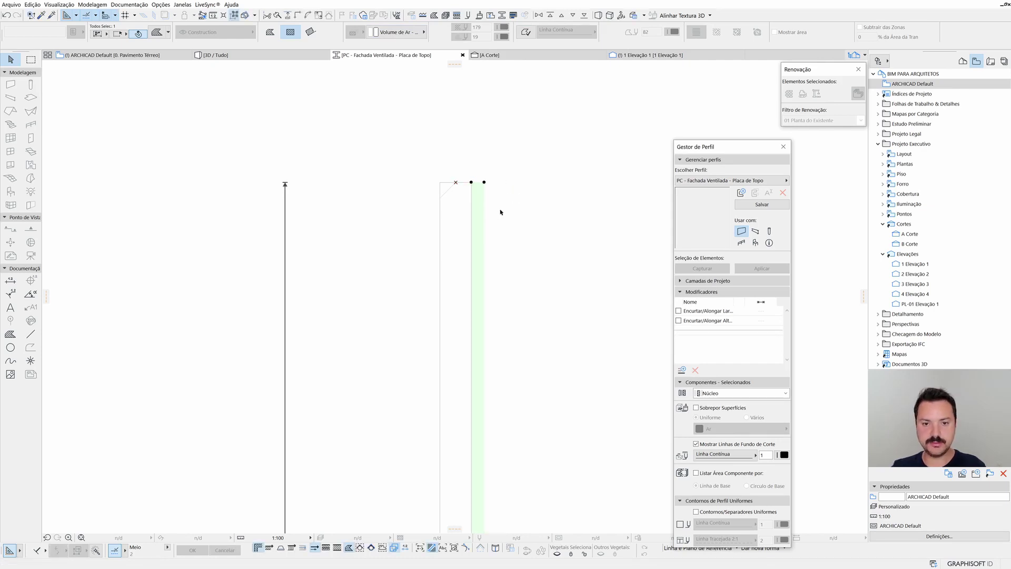
pyautogui.press('Escape')
# Bring the air-volume fill one step forward in display order.
pyautogui.click(484, 205)
pyautogui.press('m')
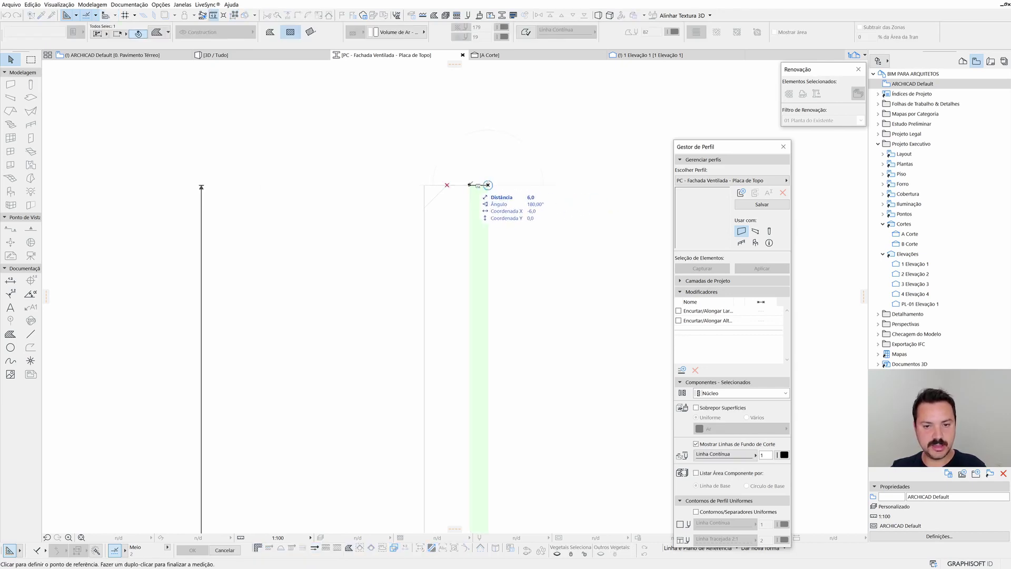
pyautogui.press('Escape')
pyautogui.press('Escape')
pyautogui.moveTo(451, 192); pyautogui.dragTo(472, 205, button='middle')
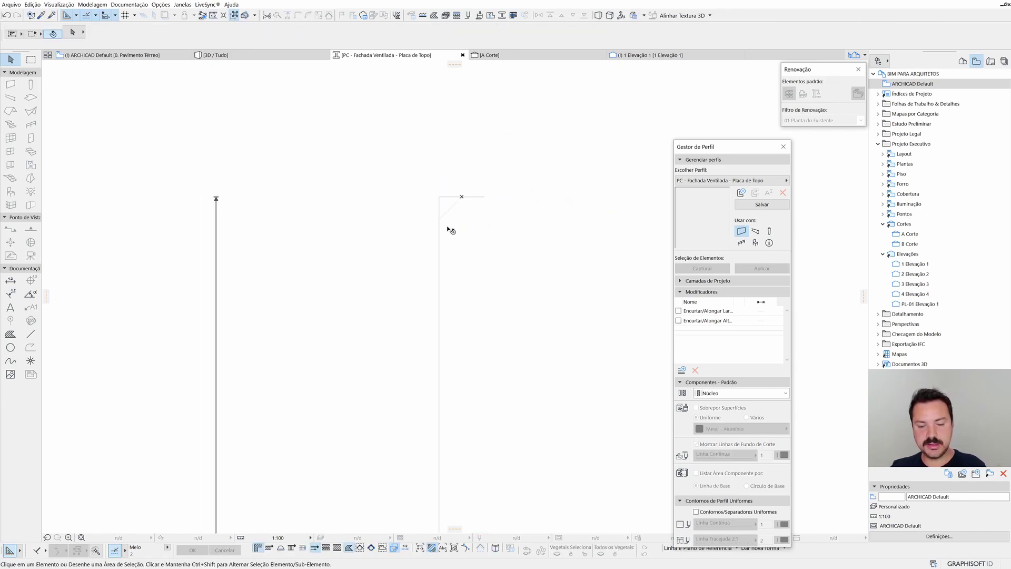
pyautogui.rightClick(470, 191)
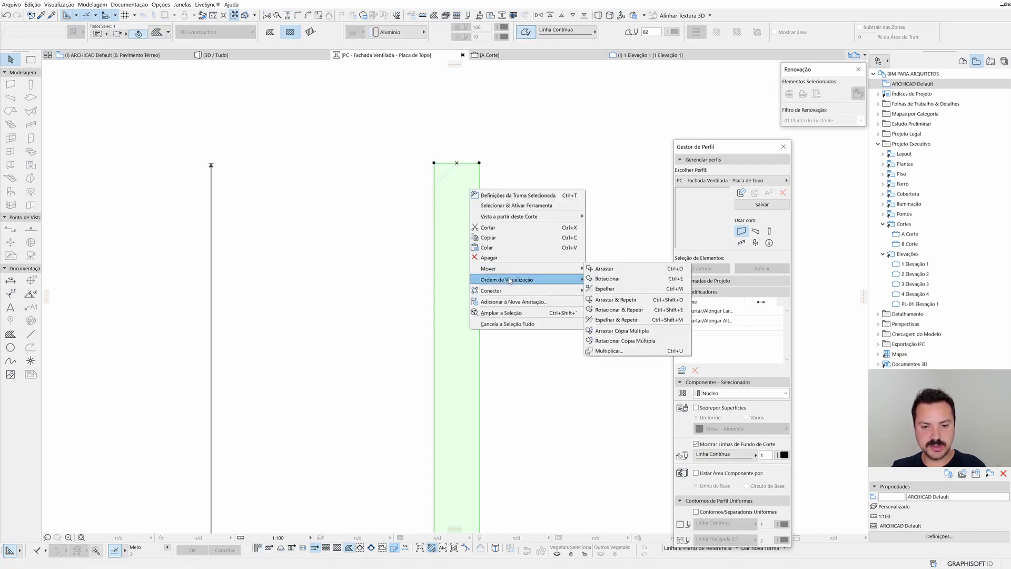
pyautogui.moveTo(506, 279)
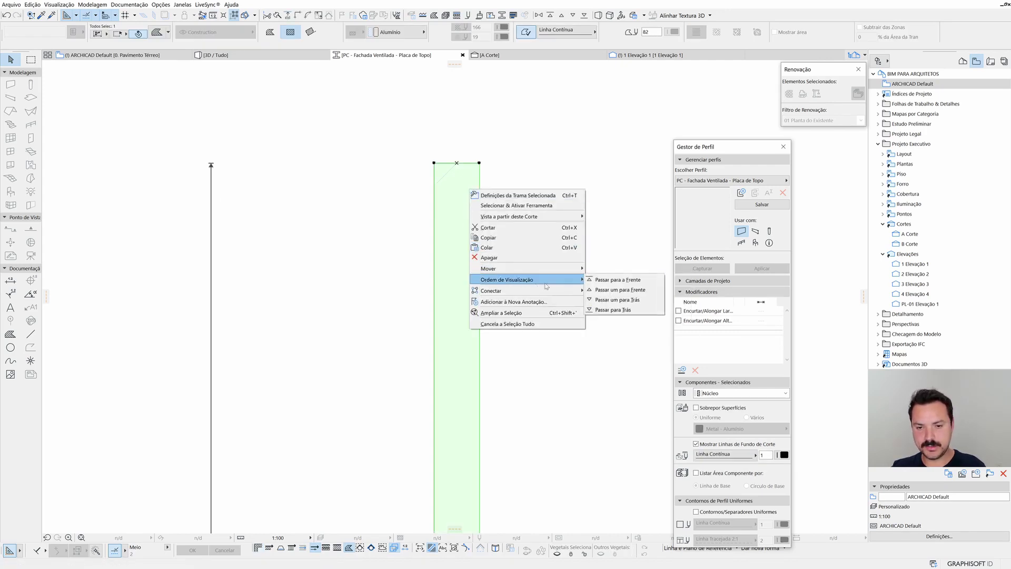
pyautogui.click(609, 289)
pyautogui.click(494, 208)
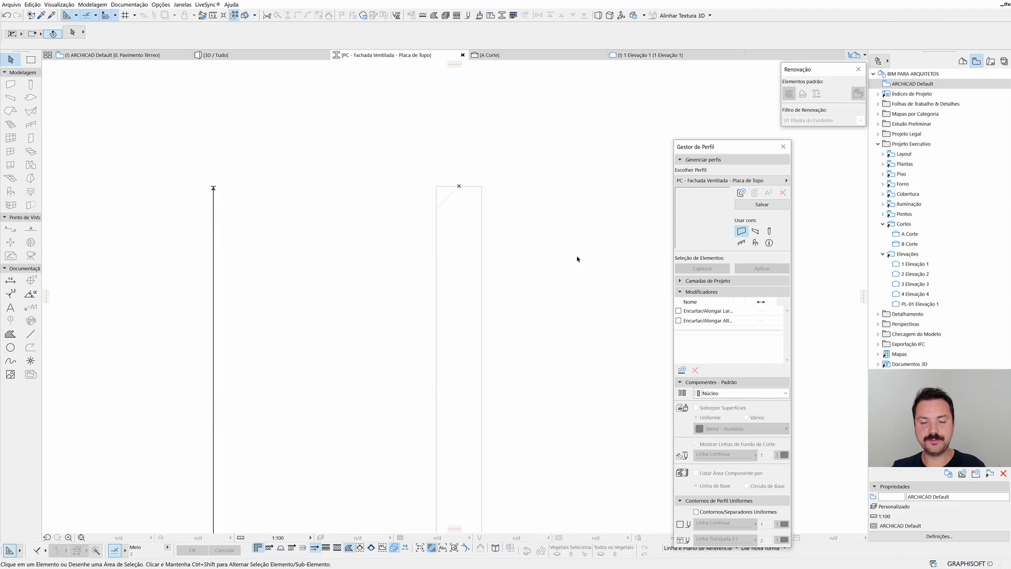
pyautogui.moveTo(578, 259); pyautogui.dragTo(419, 172)
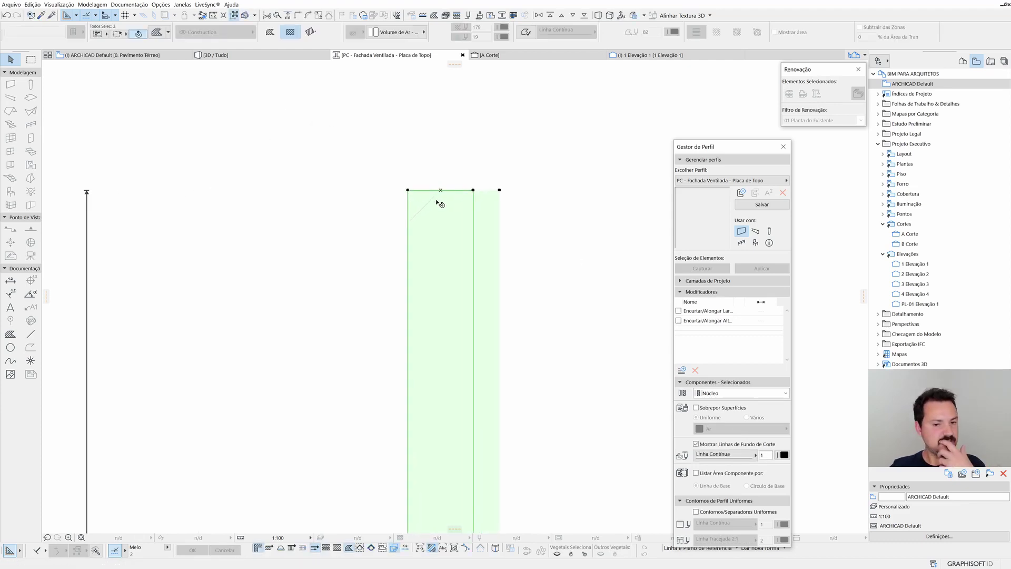
pyautogui.scroll(-5, 468, 193)
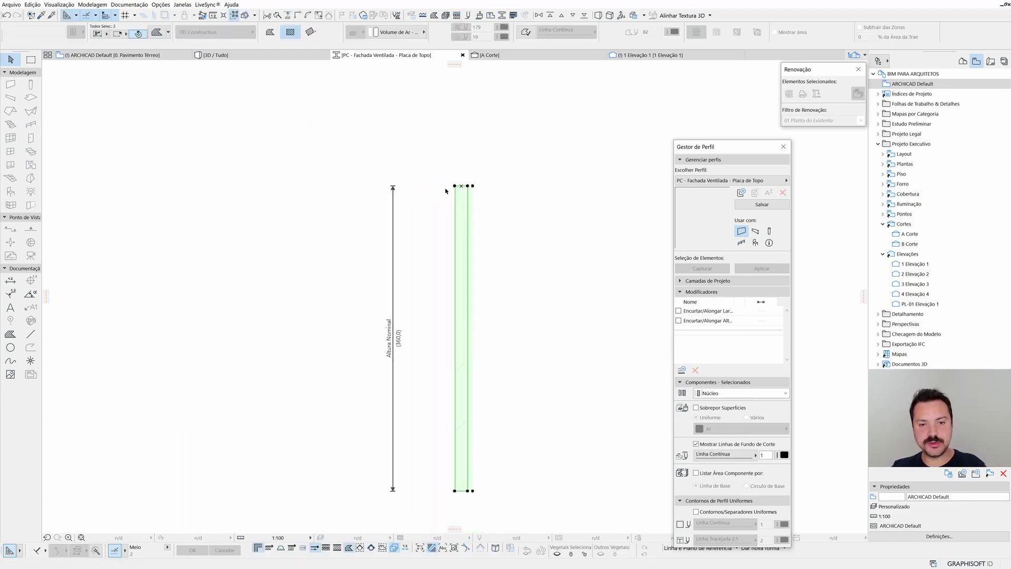
pyautogui.press('Escape')
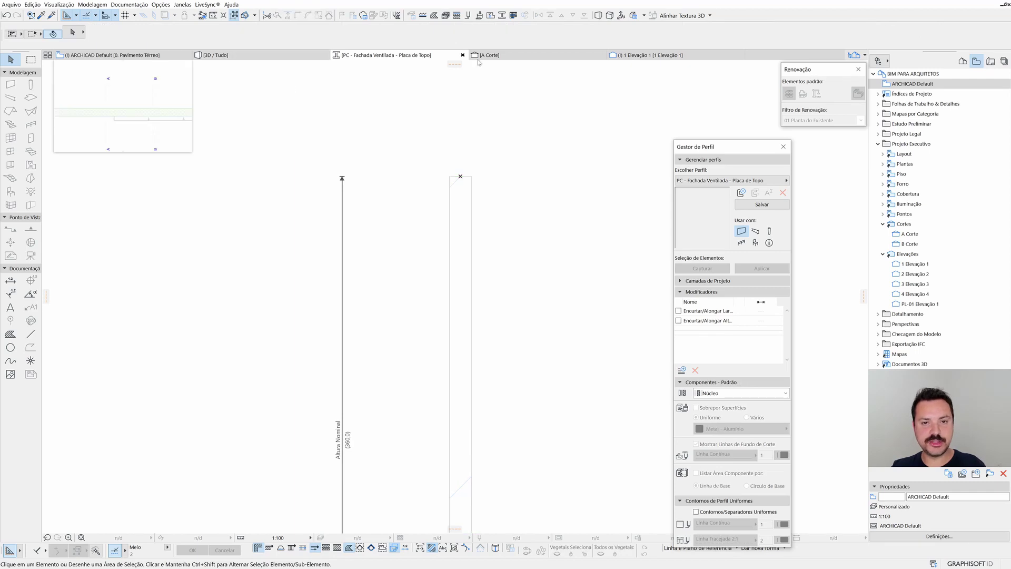
pyautogui.click(479, 56)
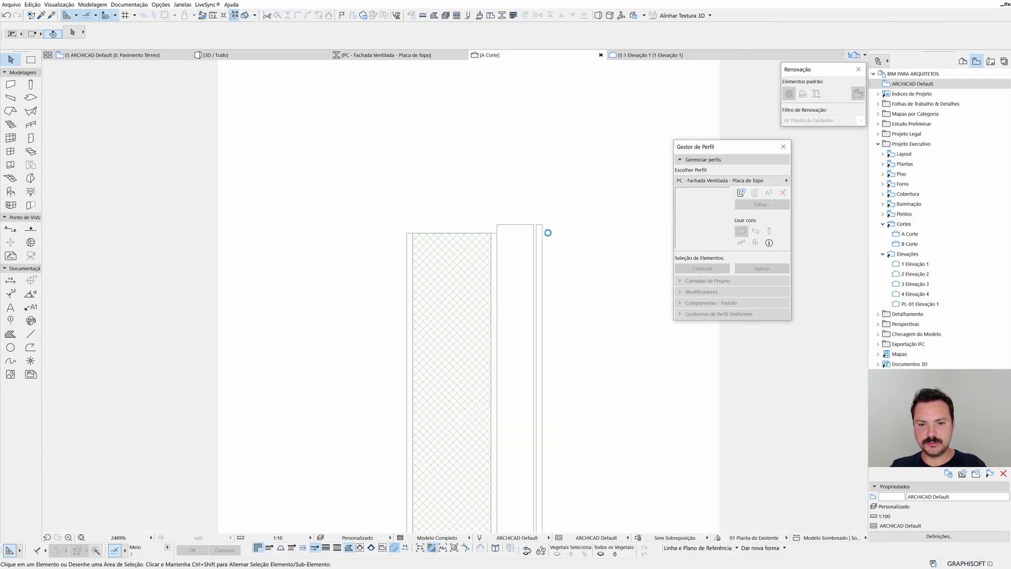
pyautogui.scroll(2, 542, 230)
pyautogui.scroll(2, 519, 232)
pyautogui.scroll(2, 514, 227)
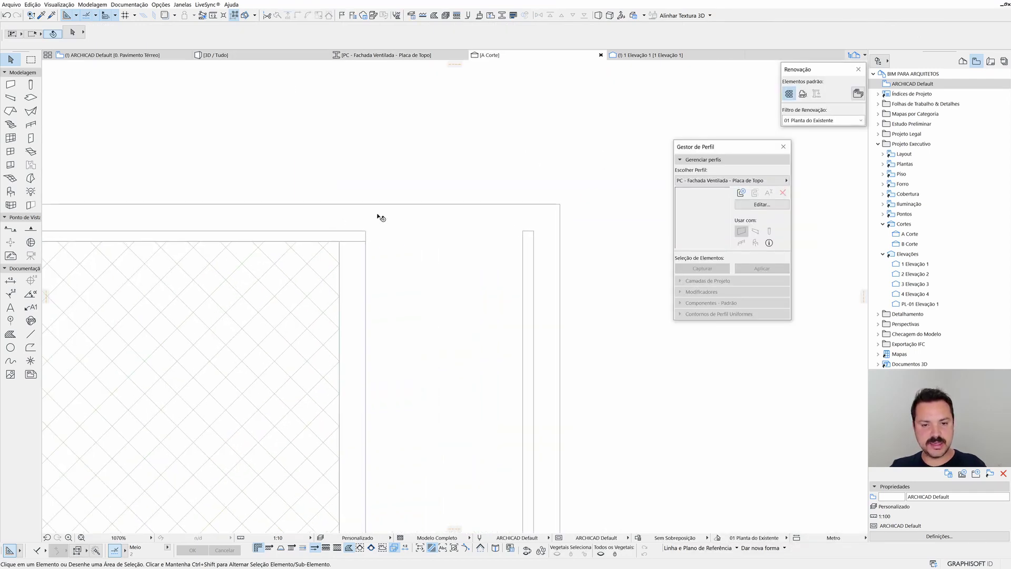
pyautogui.click(553, 215)
pyautogui.scroll(2, 544, 210)
pyautogui.scroll(2, 544, 210)
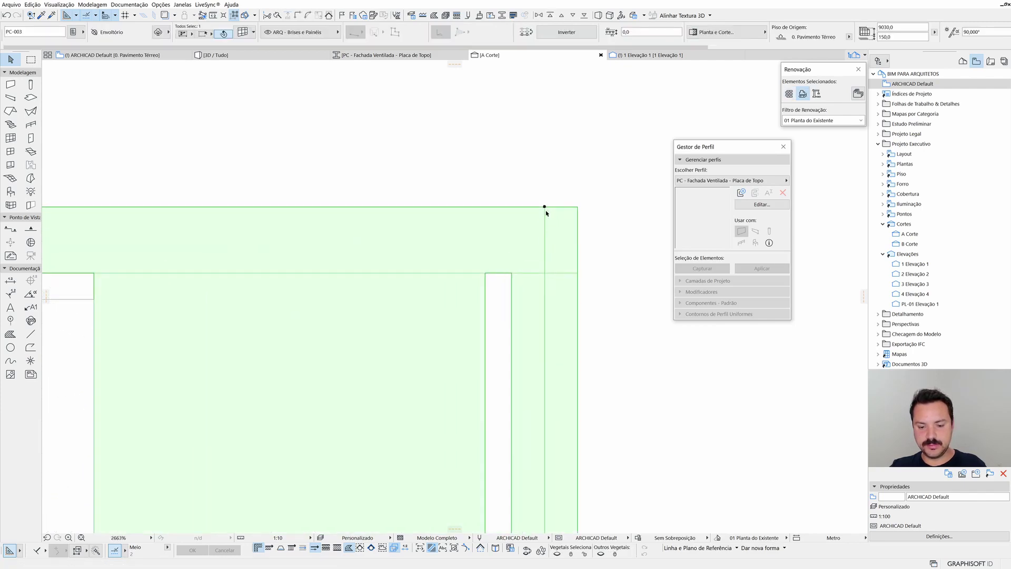
pyautogui.press('m')
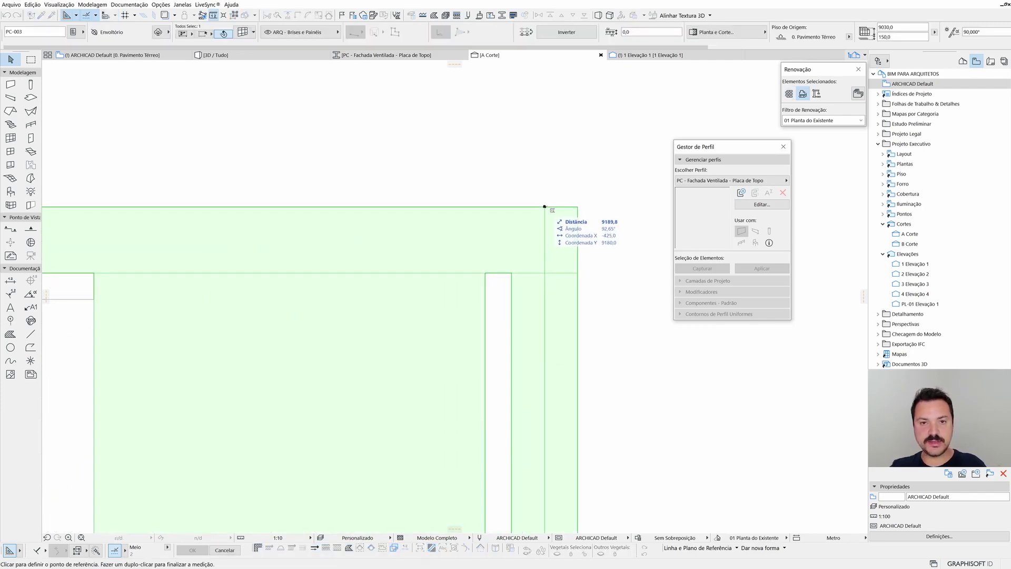
pyautogui.click(545, 206)
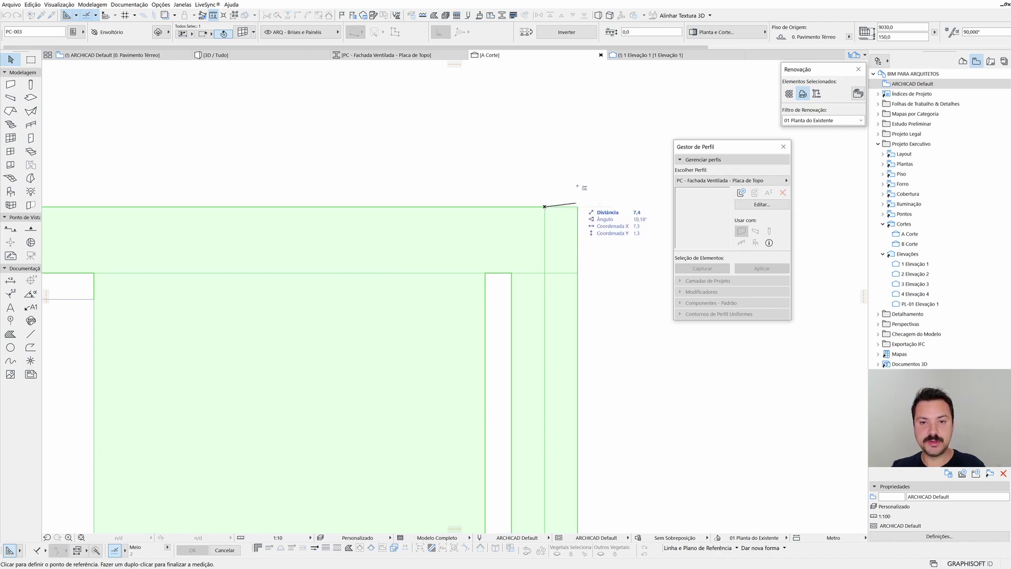
pyautogui.click(386, 55)
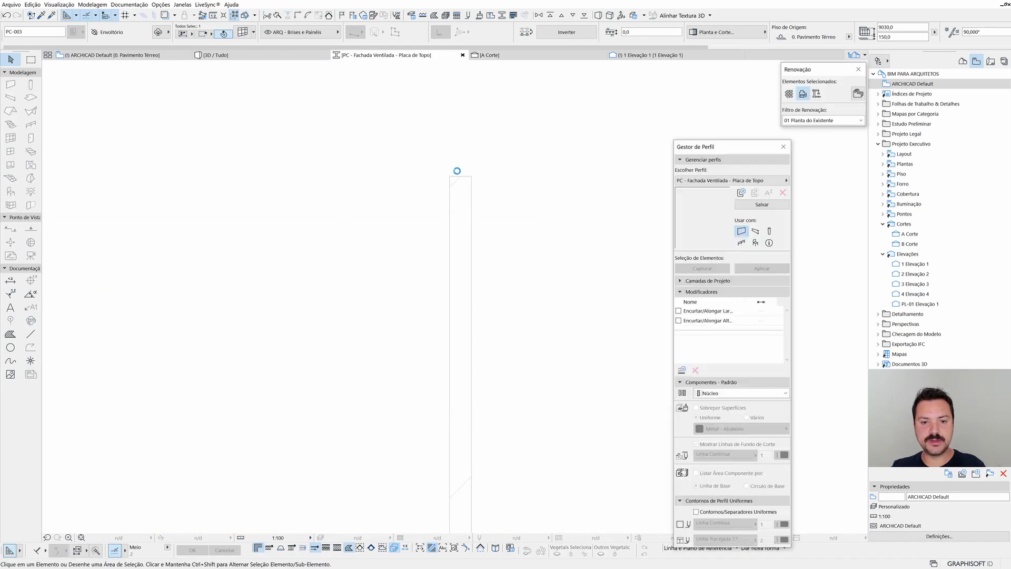
# Stretch the profile's top edge upward by 7,5.
pyautogui.scroll(-4, 459, 200)
pyautogui.click(494, 289)
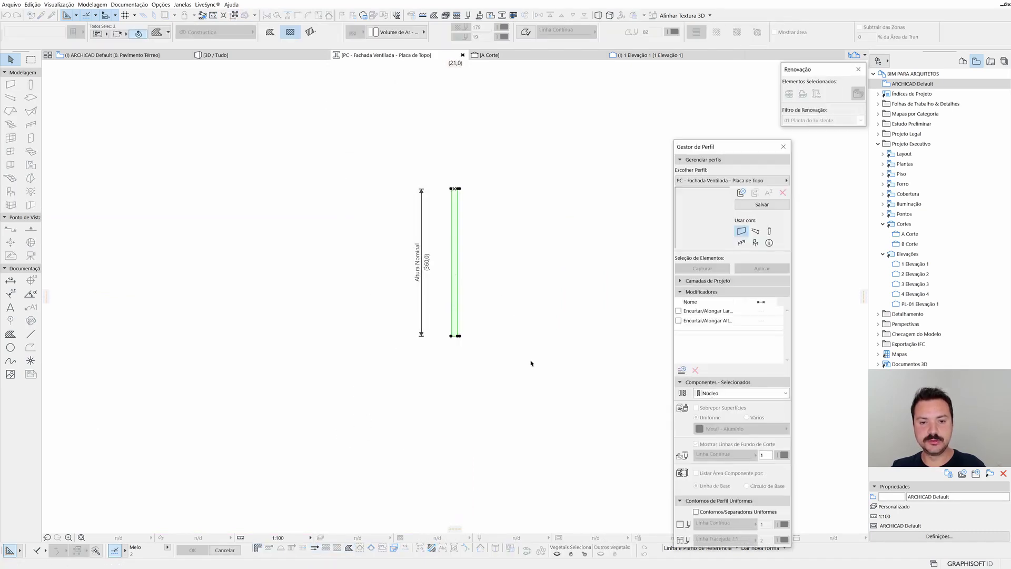
pyautogui.scroll(5, 483, 184)
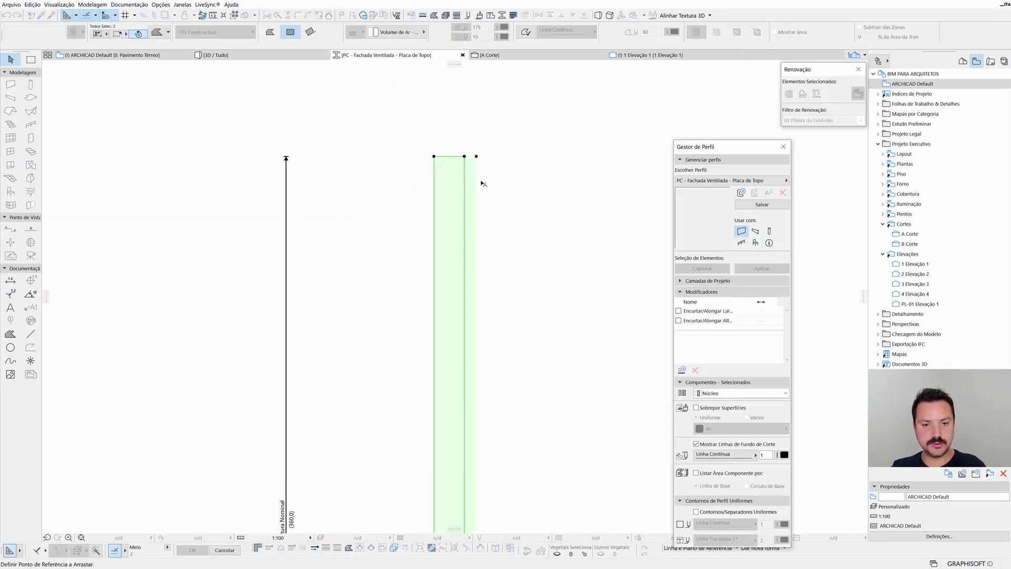
pyautogui.click(525, 221)
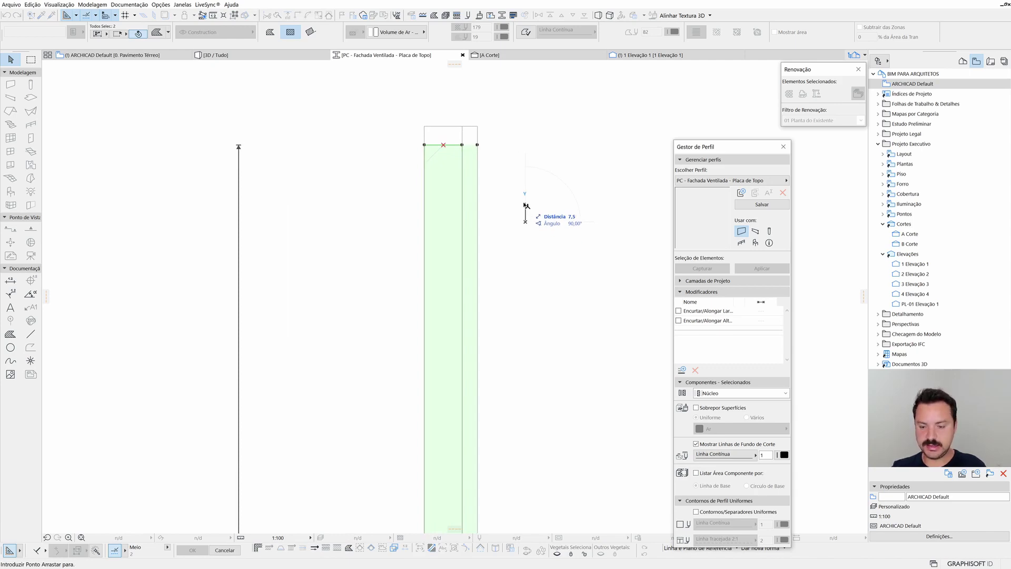
pyautogui.write('7,')
pyautogui.press('Return')
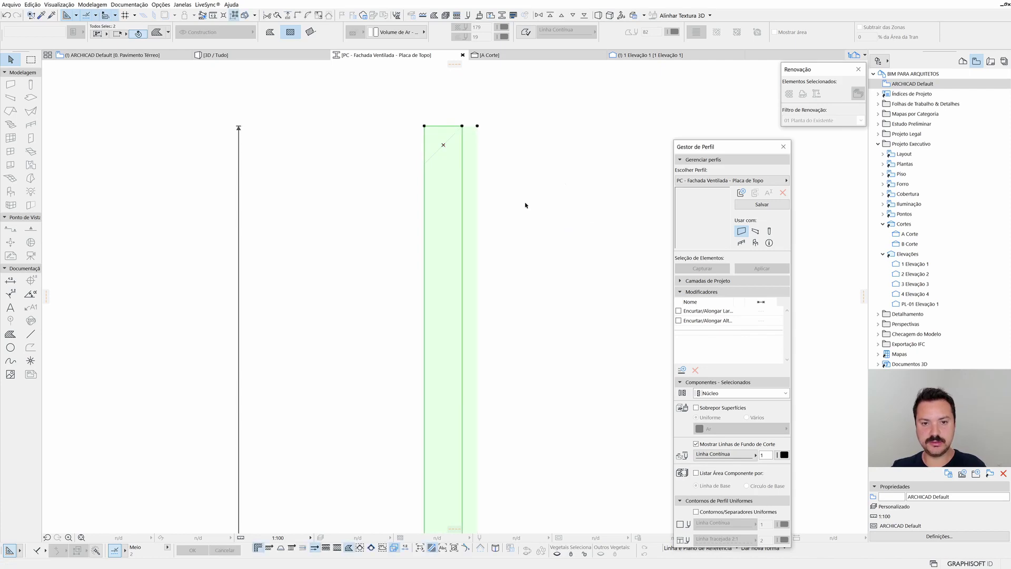
pyautogui.scroll(3, 452, 131)
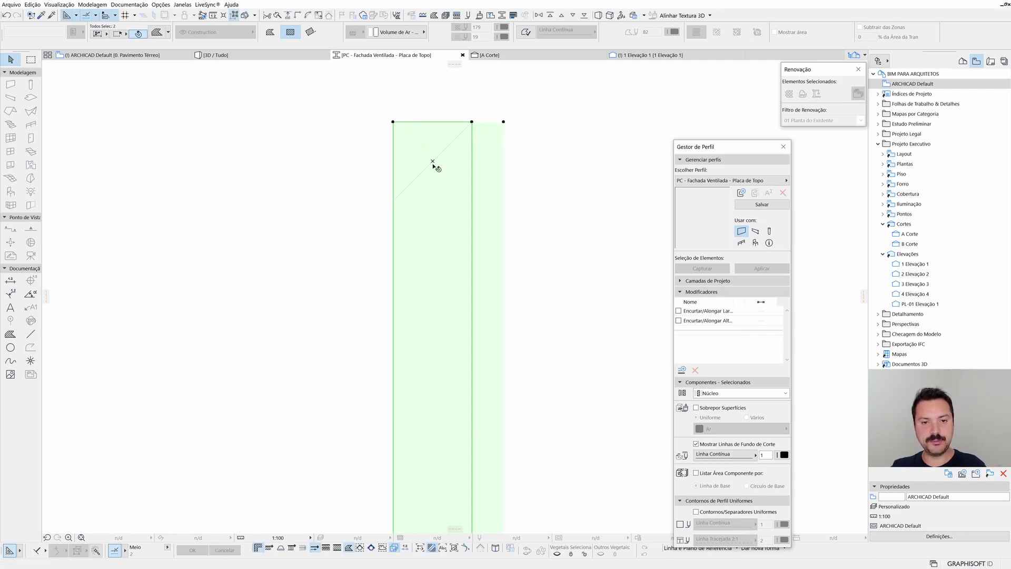
pyautogui.moveTo(440, 165); pyautogui.dragTo(430, 157, button='middle')
# Drag a copy of the profile fill, then undo it.
pyautogui.hotkey('ctrl', 'd')
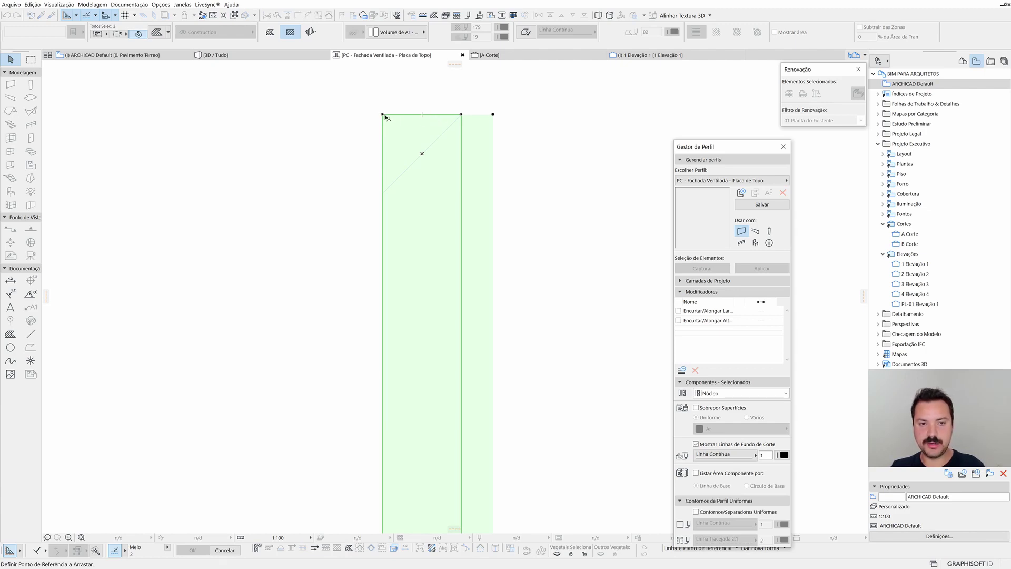
pyautogui.hotkey('ctrl', 'alt')
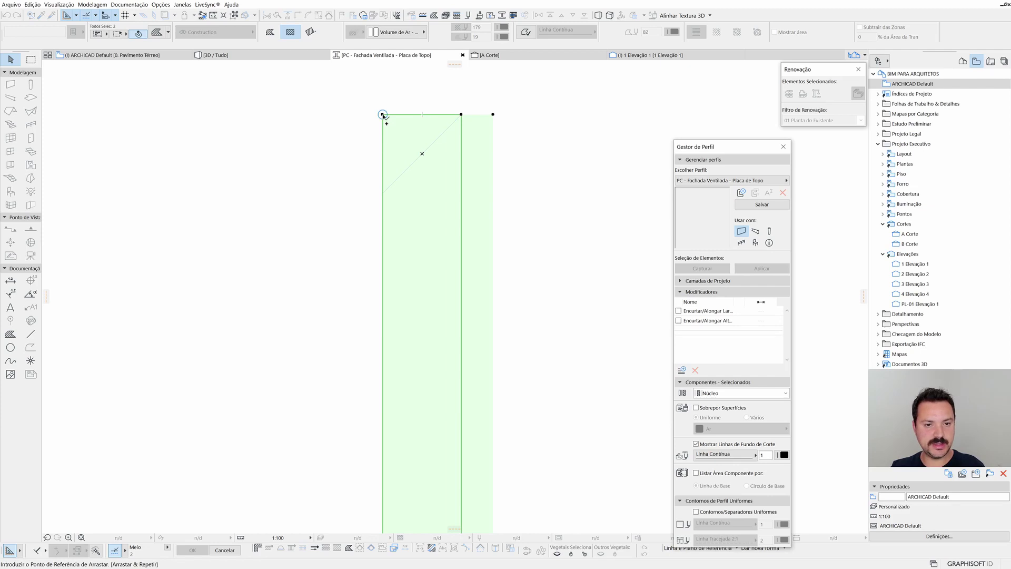
pyautogui.click(437, 114)
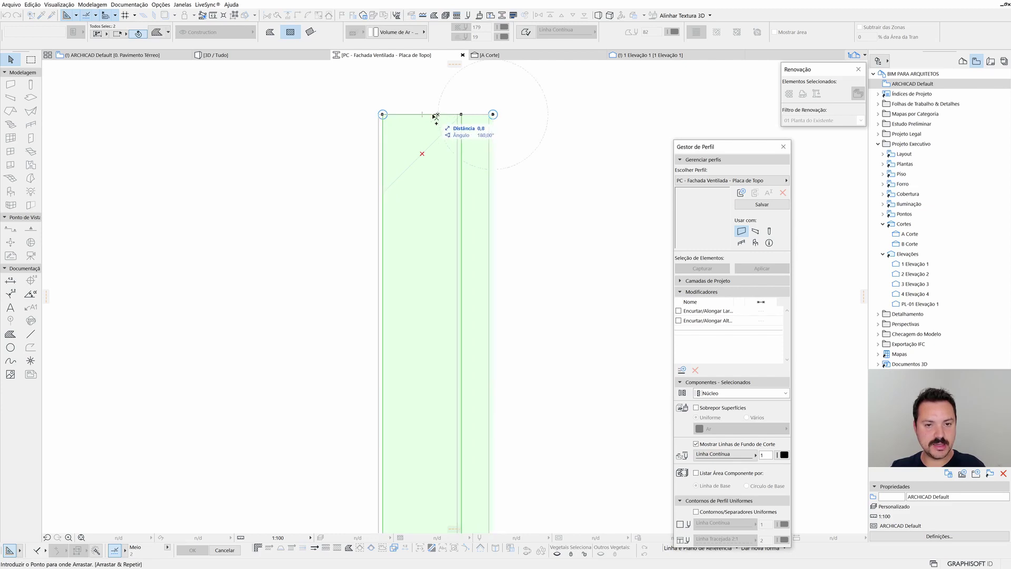
pyautogui.click(422, 153)
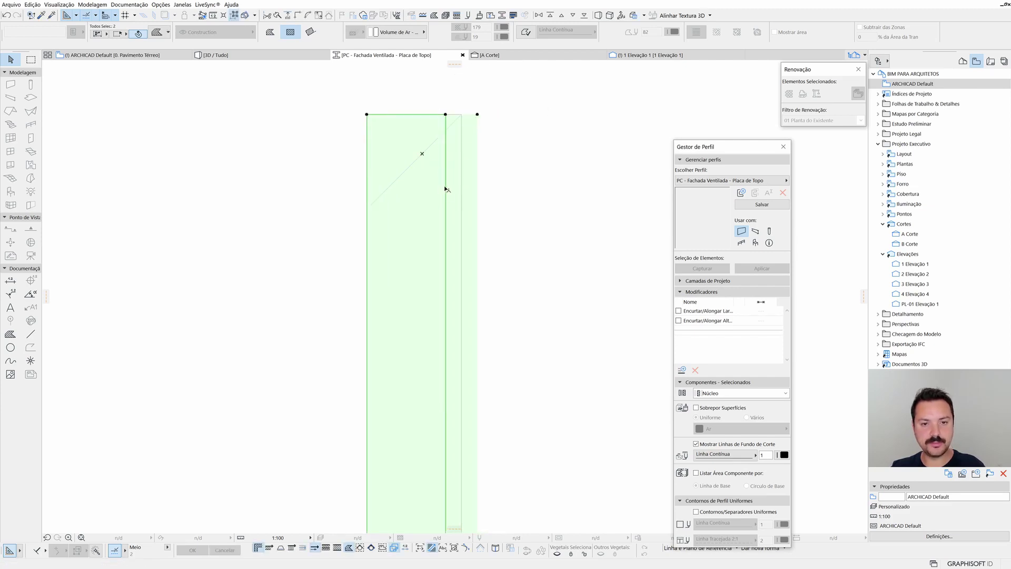
pyautogui.press('Escape')
pyautogui.click(456, 156)
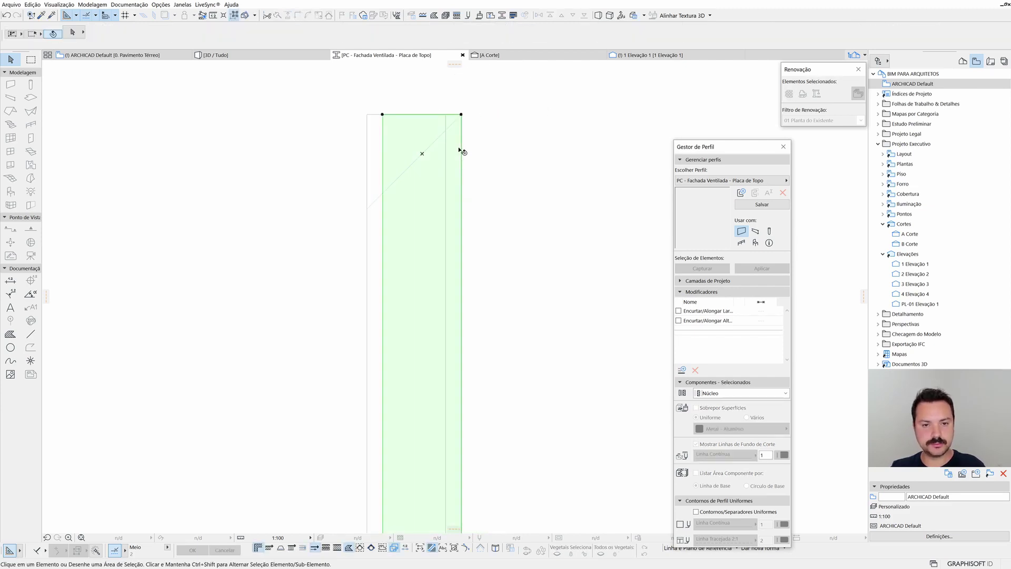
pyautogui.click(447, 155)
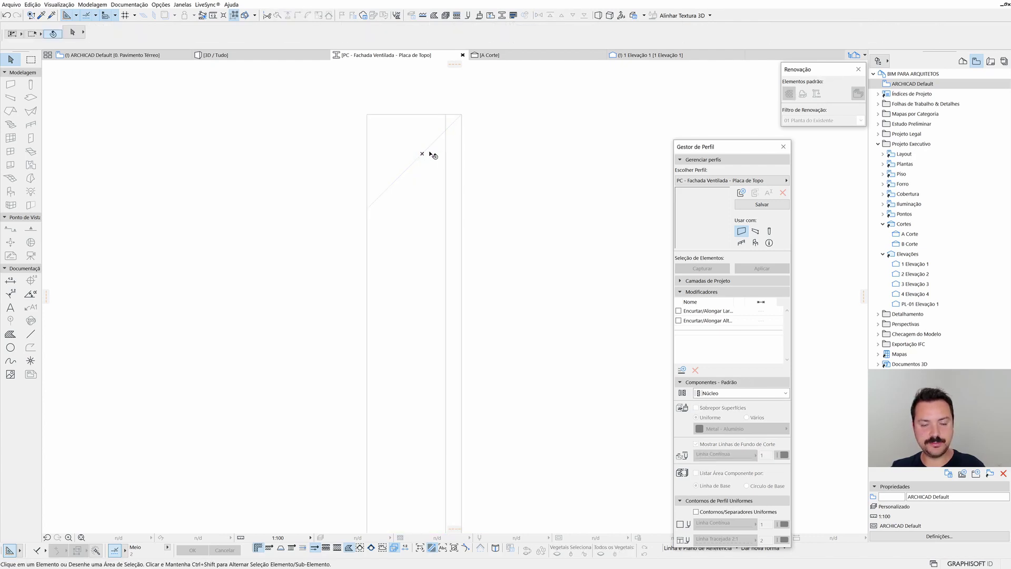
pyautogui.hotkey('ctrl', 'z')
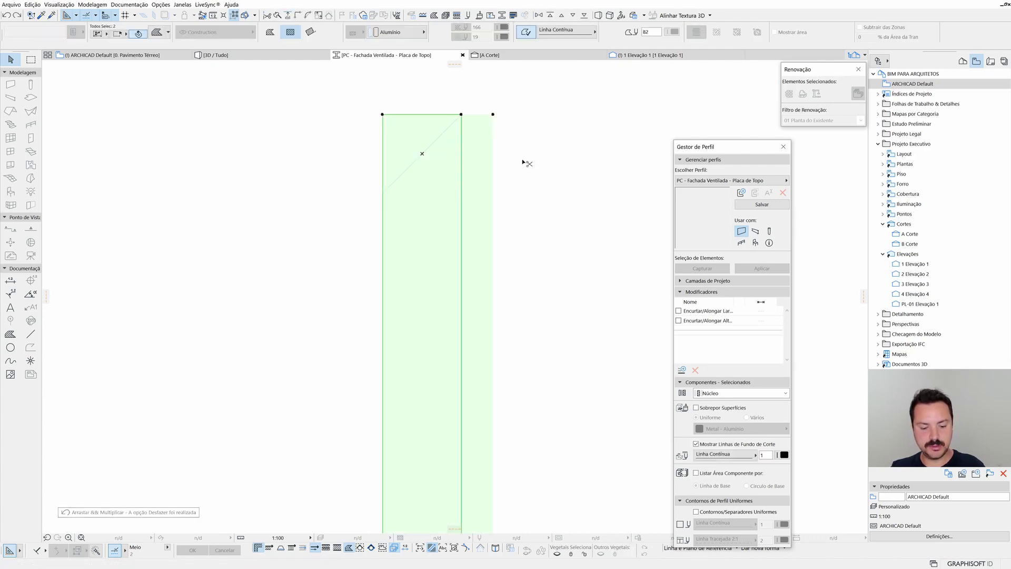
# Drag the profile fills 3,0 left and zoom out to show the whole profile.
pyautogui.hotkey('ctrl', 'd')
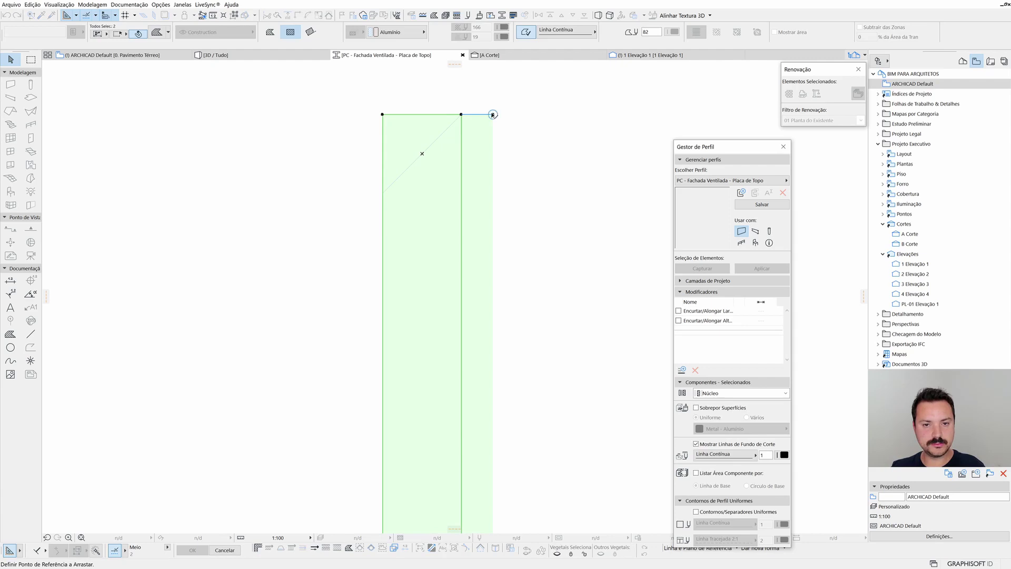
pyautogui.click(438, 115)
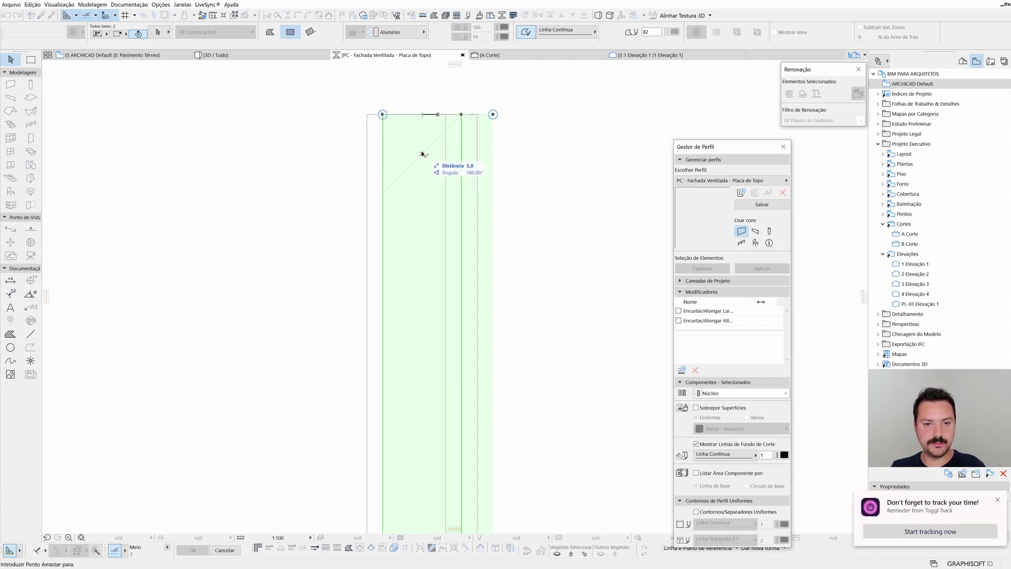
pyautogui.press('Escape')
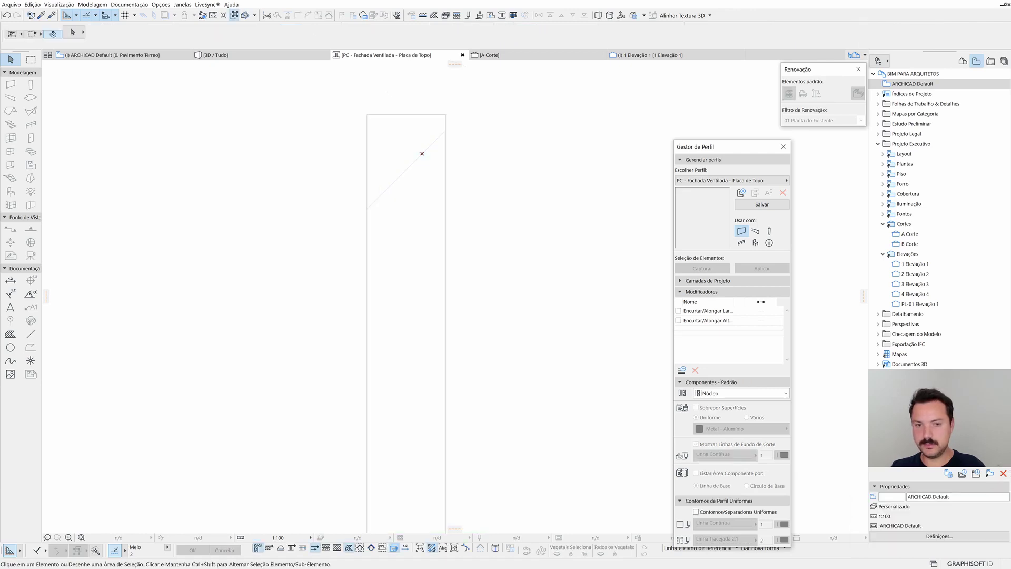
pyautogui.scroll(-2, 421, 154)
pyautogui.scroll(-2, 500, 249)
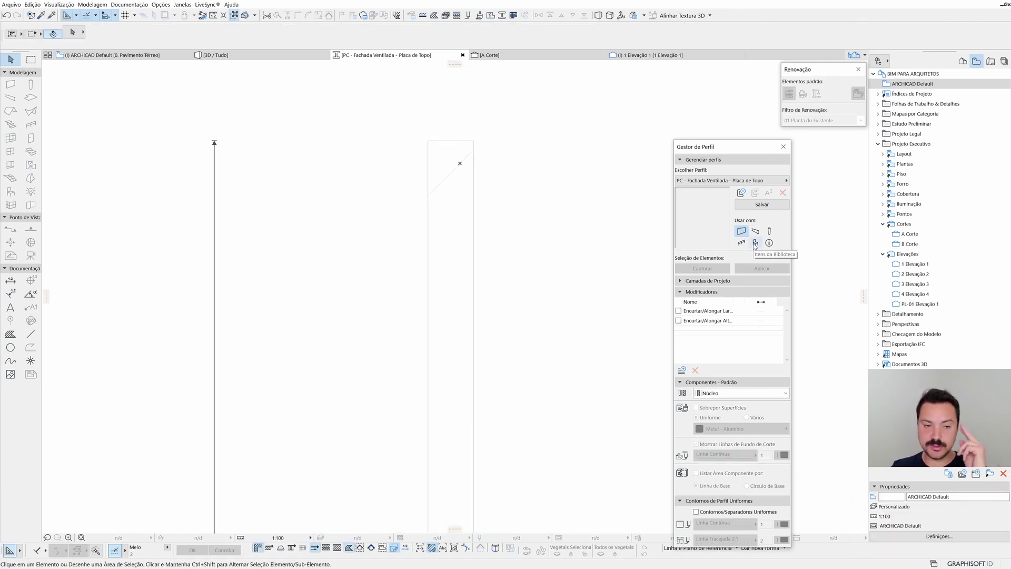
# Enable the profile for library items and save it.
pyautogui.click(756, 245)
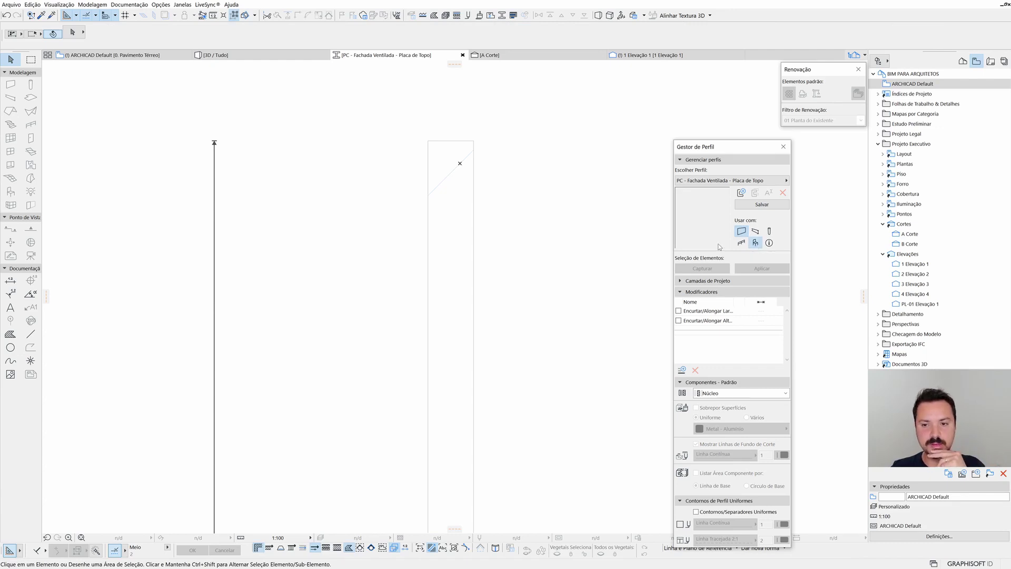
pyautogui.click(759, 209)
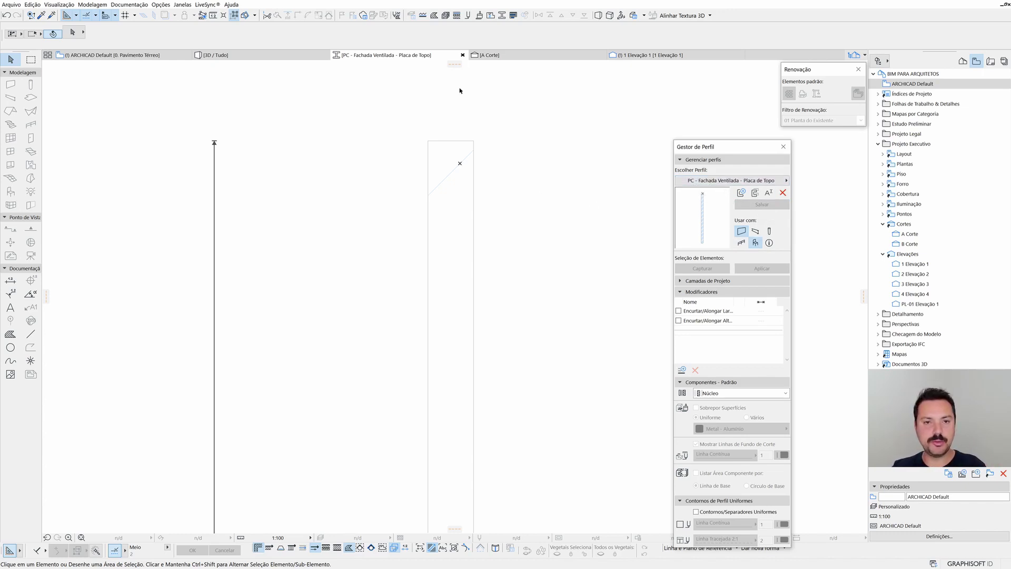
# In the 3D view, set the curtain wall's top plate type to Perfil Pele de Vidro Editável 24.
pyautogui.click(281, 55)
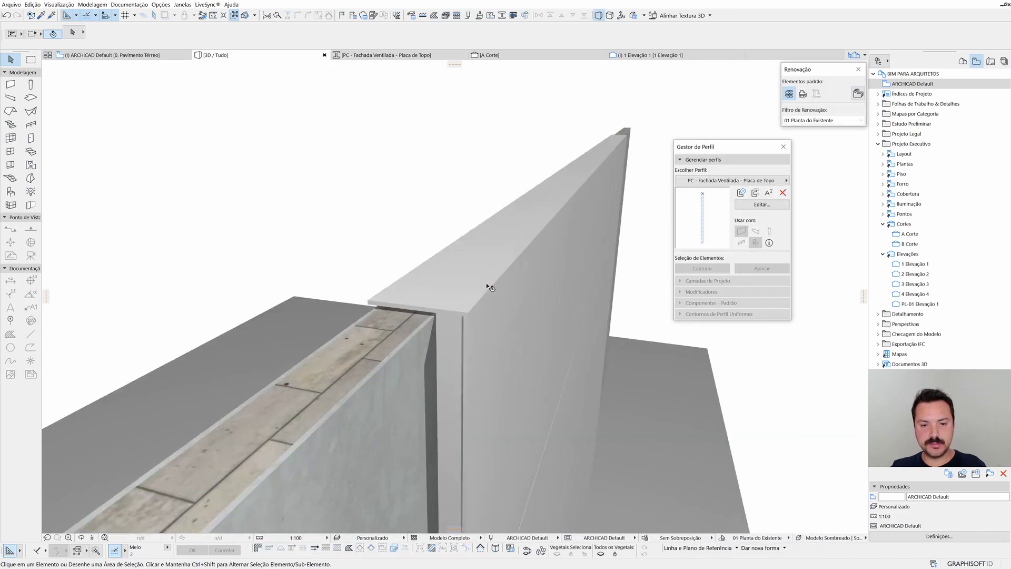
pyautogui.keyDown('shift'); pyautogui.moveTo(494, 302); pyautogui.dragTo(467, 250, button='middle'); pyautogui.keyUp('shift')
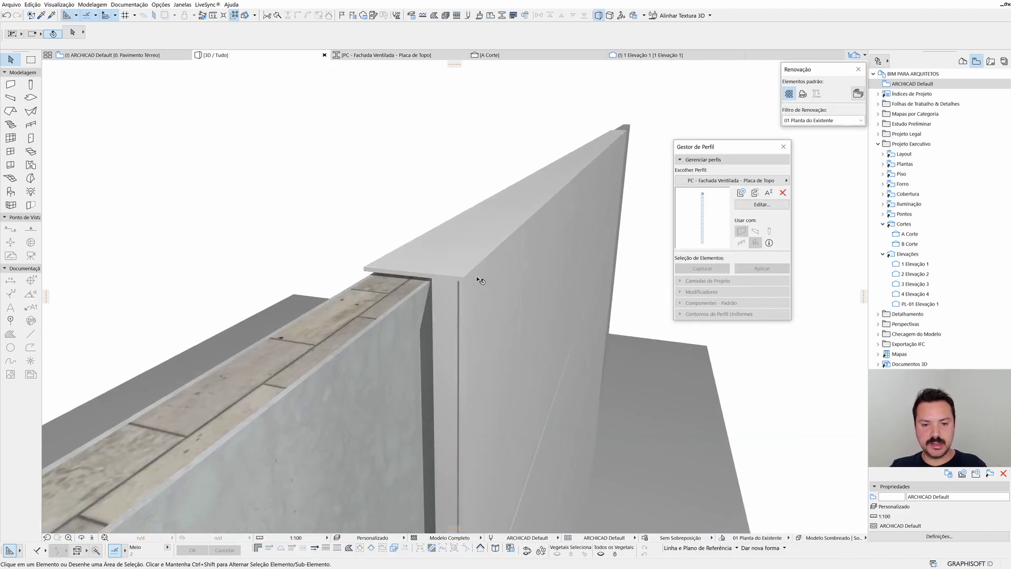
pyautogui.click(467, 250)
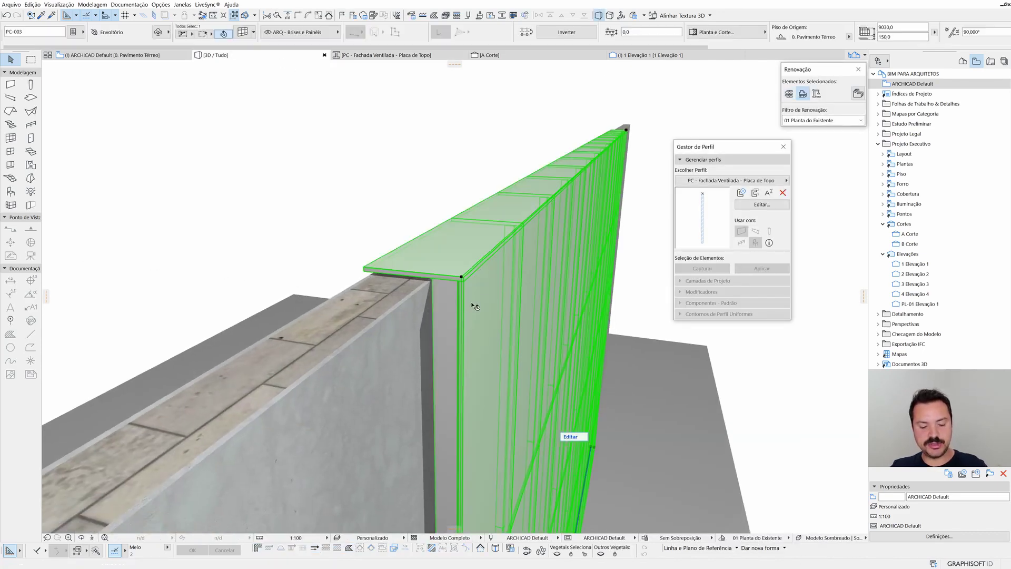
pyautogui.doubleClick(500, 293)
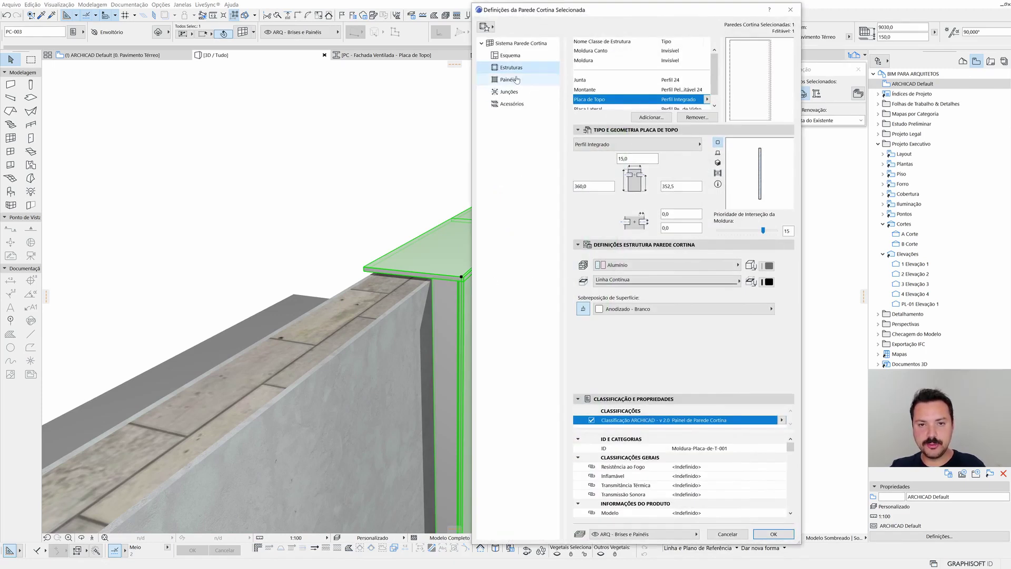
pyautogui.click(655, 148)
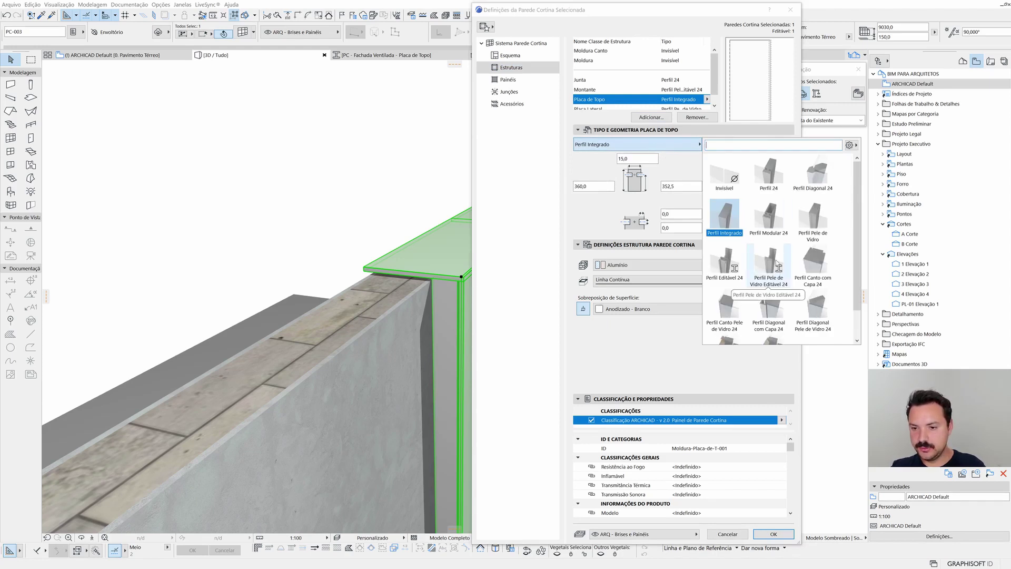
pyautogui.click(773, 263)
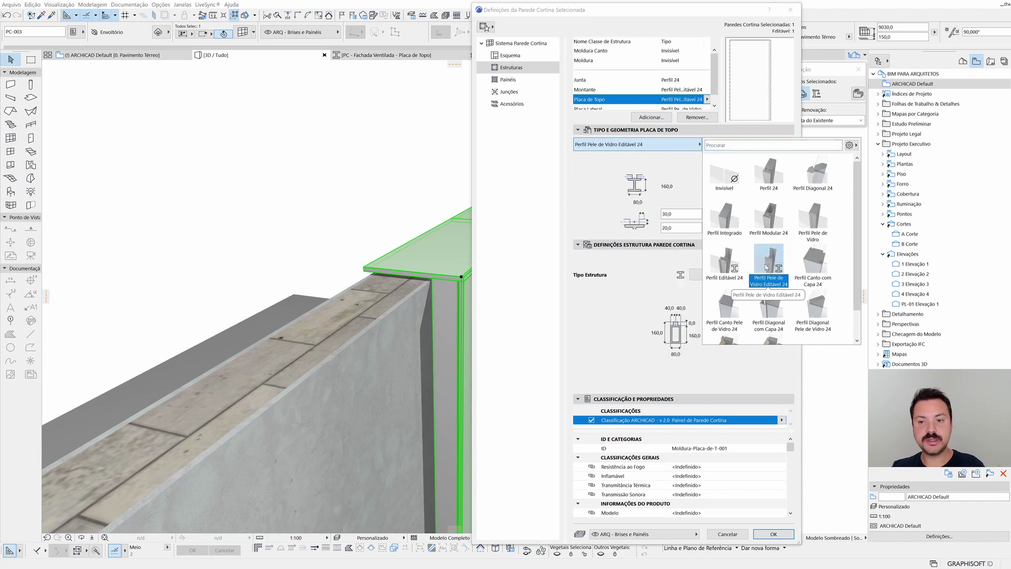
pyautogui.click(762, 264)
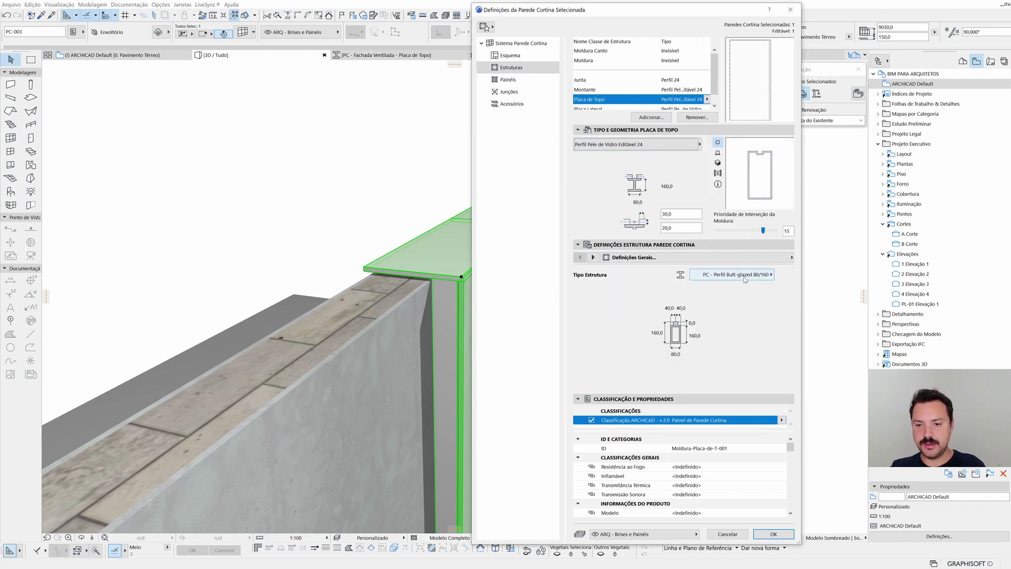
# Assign the 'PC - Fachada Ventilada Painel de Topo' profile to the top plate and confirm.
pyautogui.click(744, 276)
pyautogui.scroll(5, 808, 274)
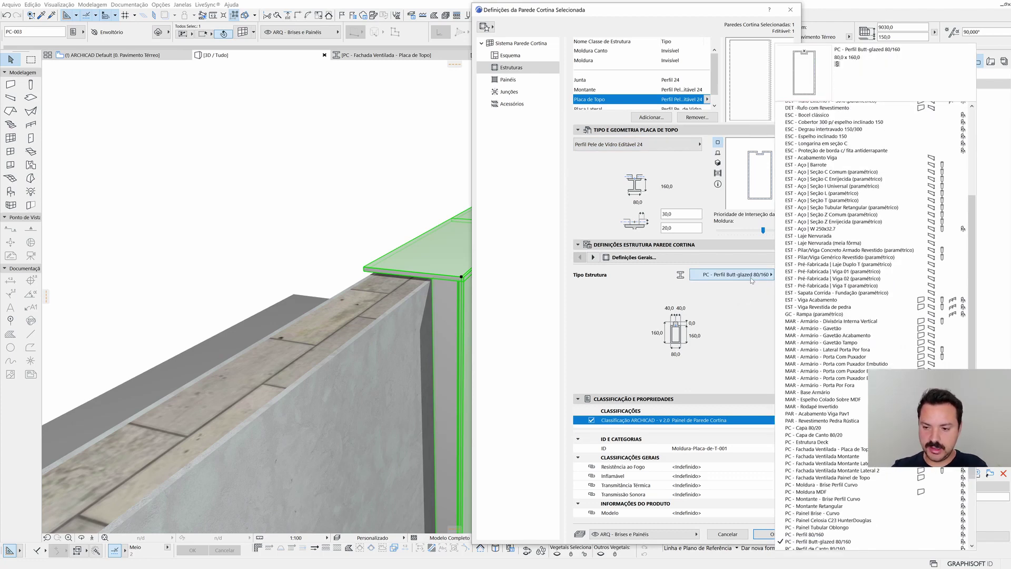
pyautogui.scroll(-3, 810, 316)
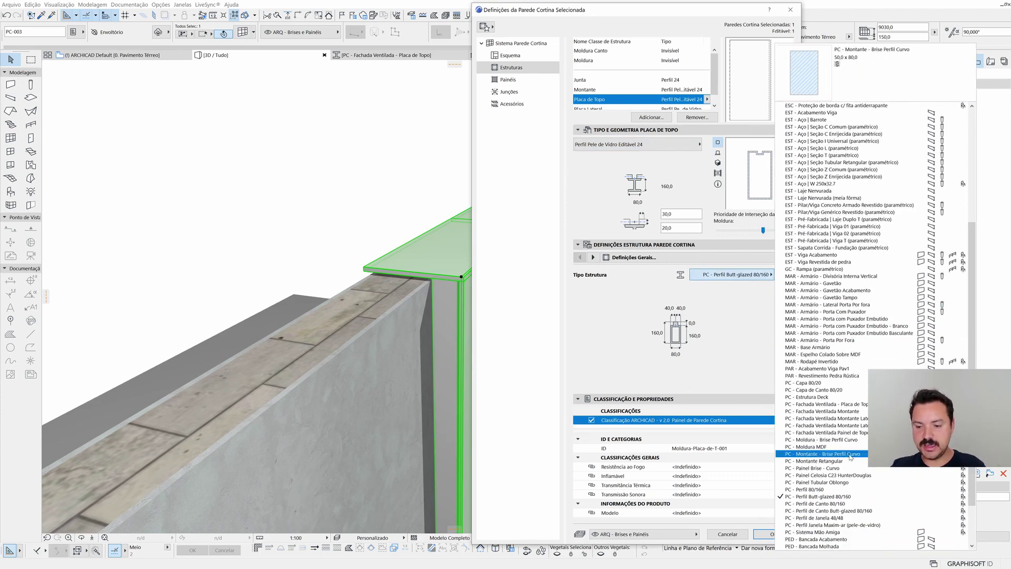
pyautogui.scroll(-1, 853, 465)
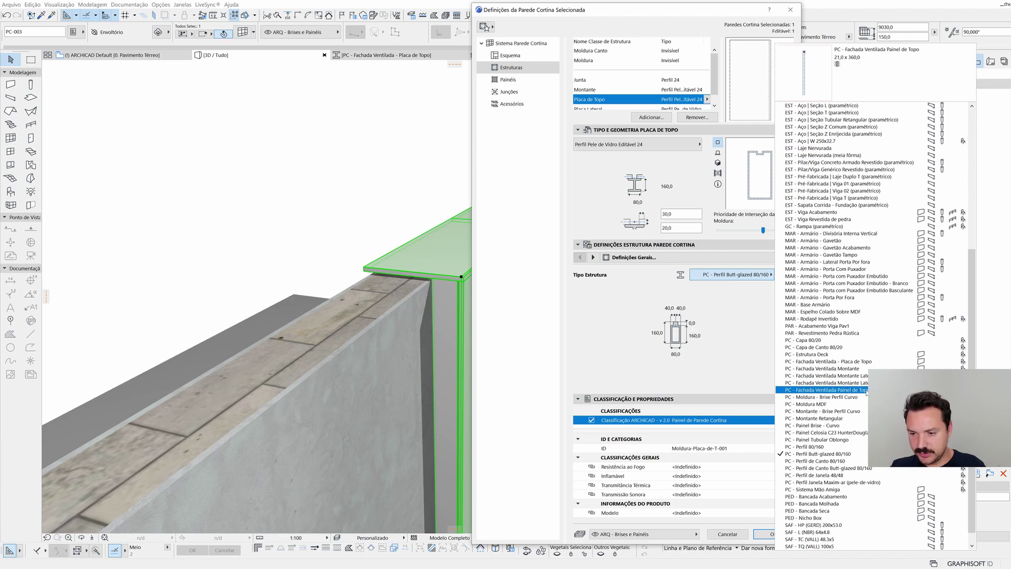
pyautogui.click(867, 390)
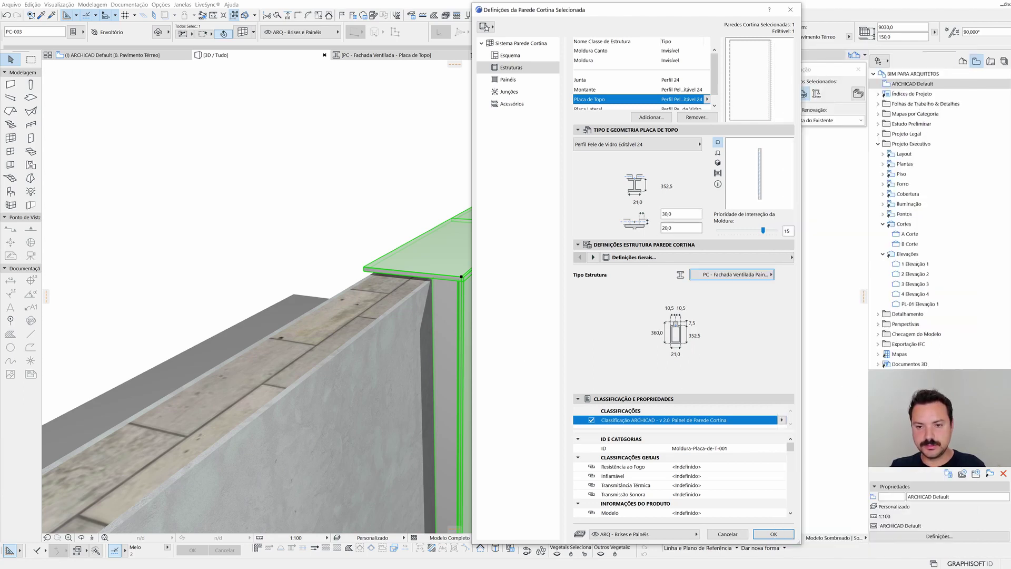
pyautogui.click(771, 534)
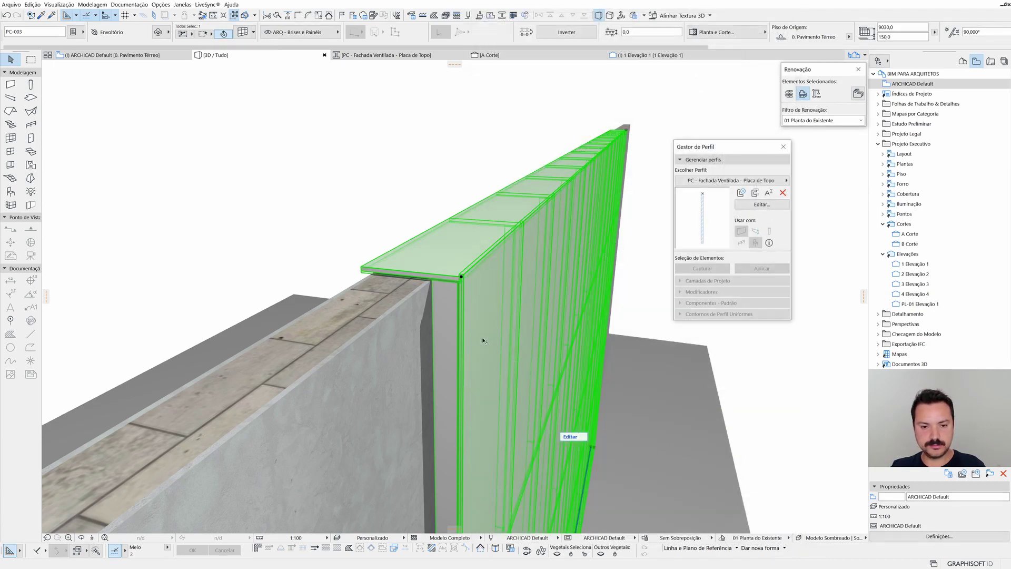
# Change the curtain wall's top plate offsets from 30,0 and 20,0 to 0,0.
pyautogui.press('Escape')
pyautogui.keyDown('shift'); pyautogui.moveTo(483, 340); pyautogui.dragTo(542, 253, button='middle'); pyautogui.keyUp('shift')
pyautogui.scroll(3, 536, 287)
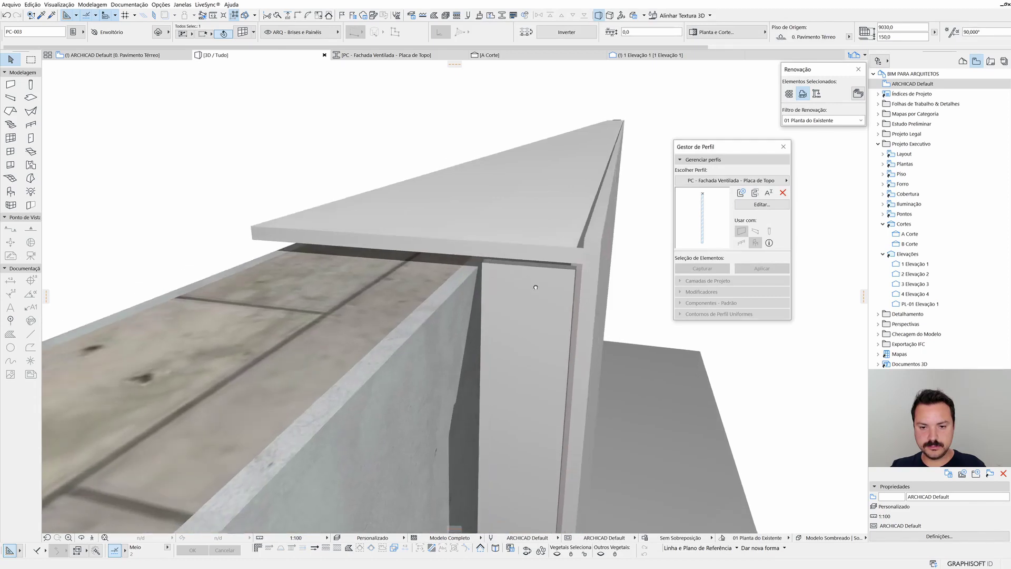
pyautogui.keyDown('shift'); pyautogui.moveTo(536, 287); pyautogui.dragTo(571, 230, button='middle'); pyautogui.keyUp('shift')
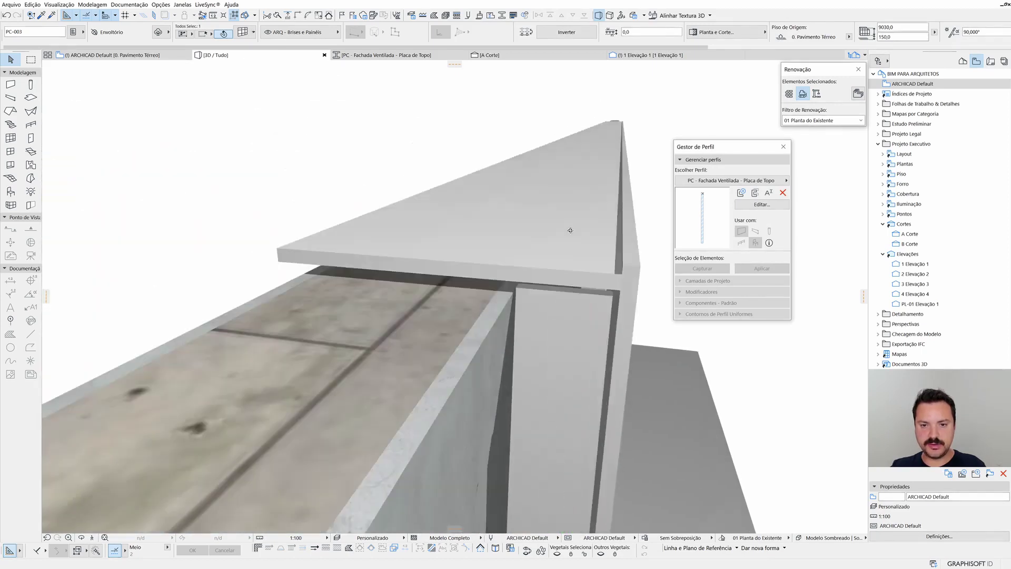
pyautogui.click(571, 230)
pyautogui.keyDown('shift'); pyautogui.moveTo(613, 273); pyautogui.dragTo(592, 272, button='middle'); pyautogui.keyUp('shift')
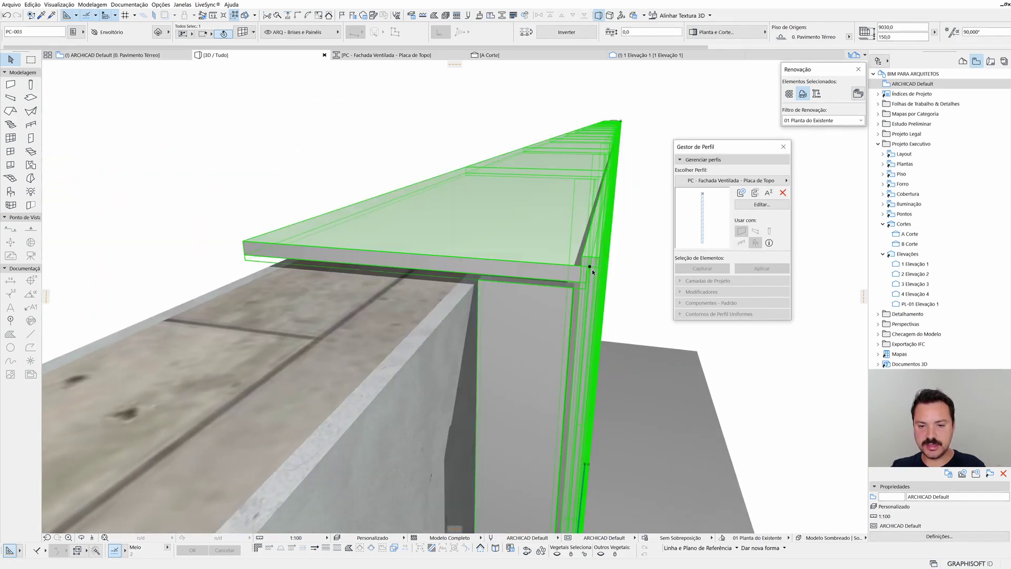
pyautogui.doubleClick(575, 284)
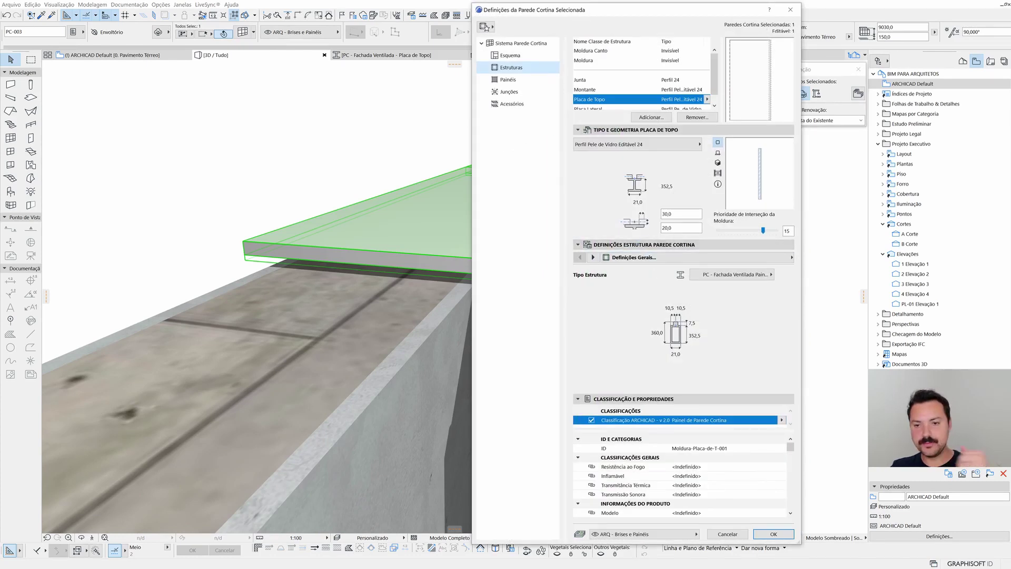
pyautogui.click(677, 228)
pyautogui.write('0')
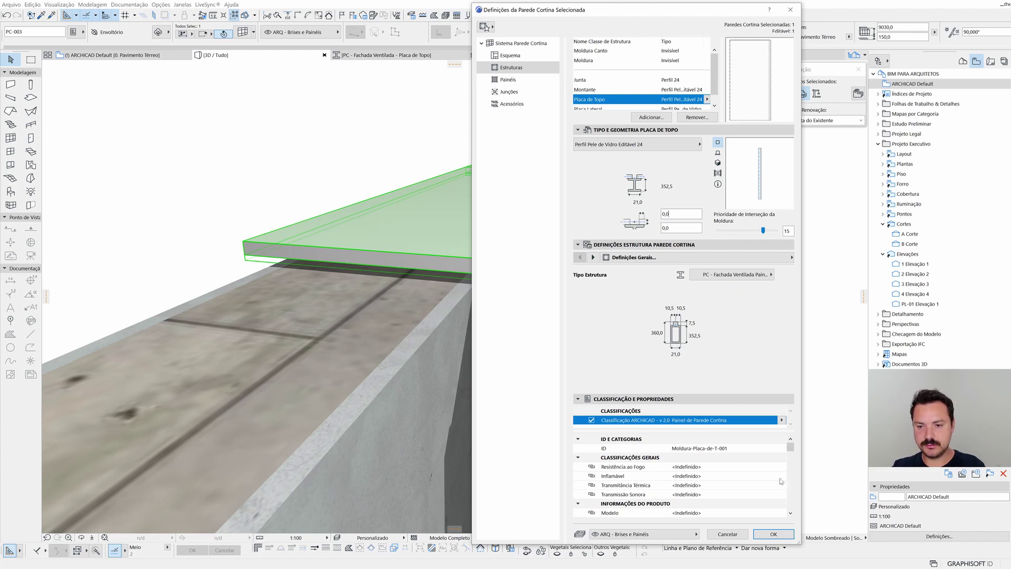
pyautogui.click(772, 534)
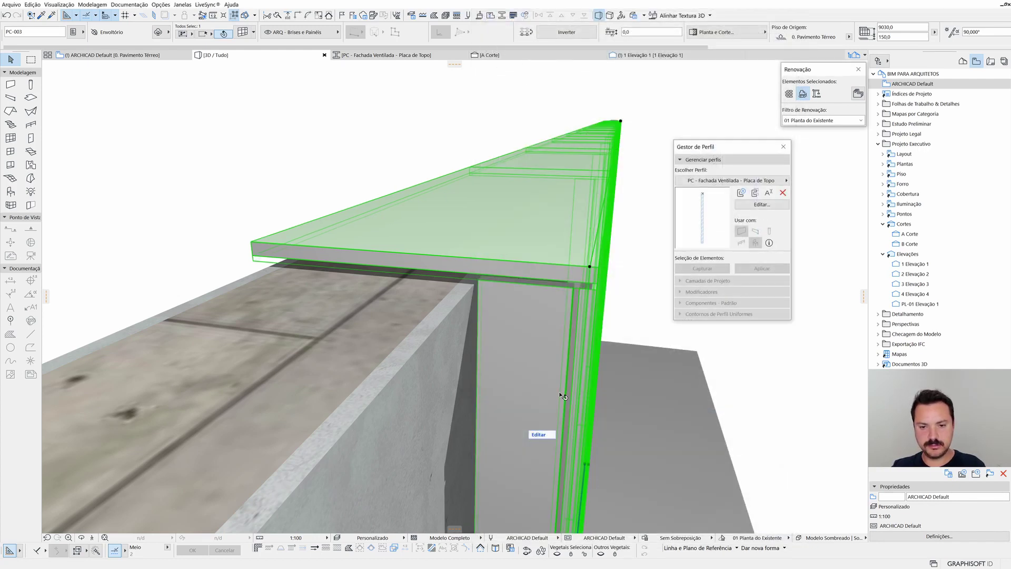
pyautogui.scroll(10, 563, 396)
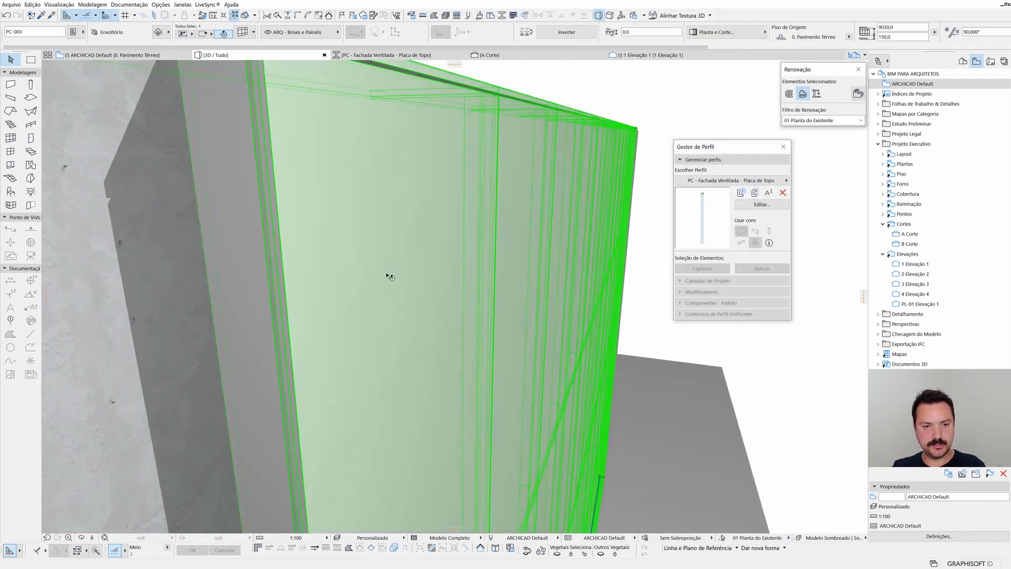